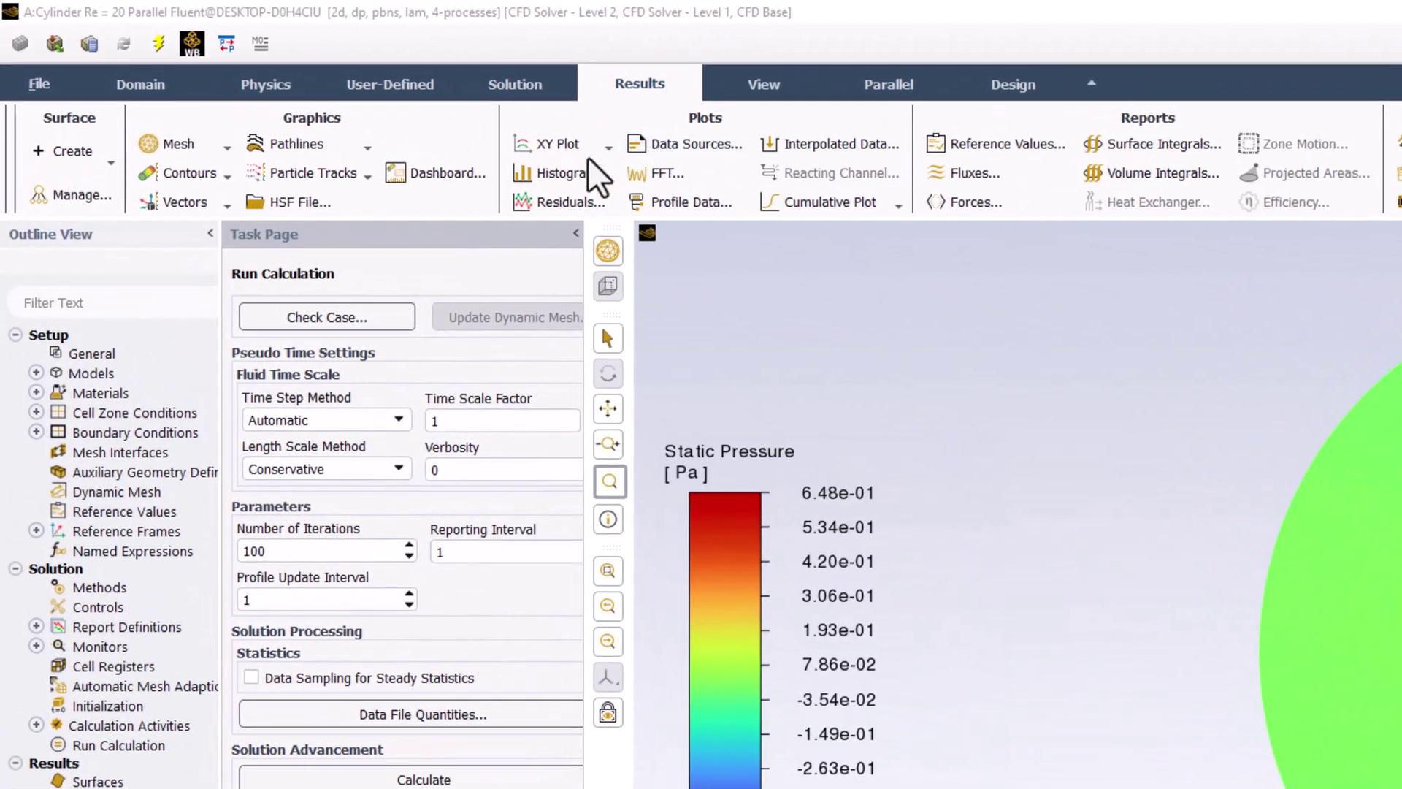
Step: Create pathlines 'streamlines1' coloured by Velocity Magnitude, released from farfield1, and display them
left_click(335, 150)
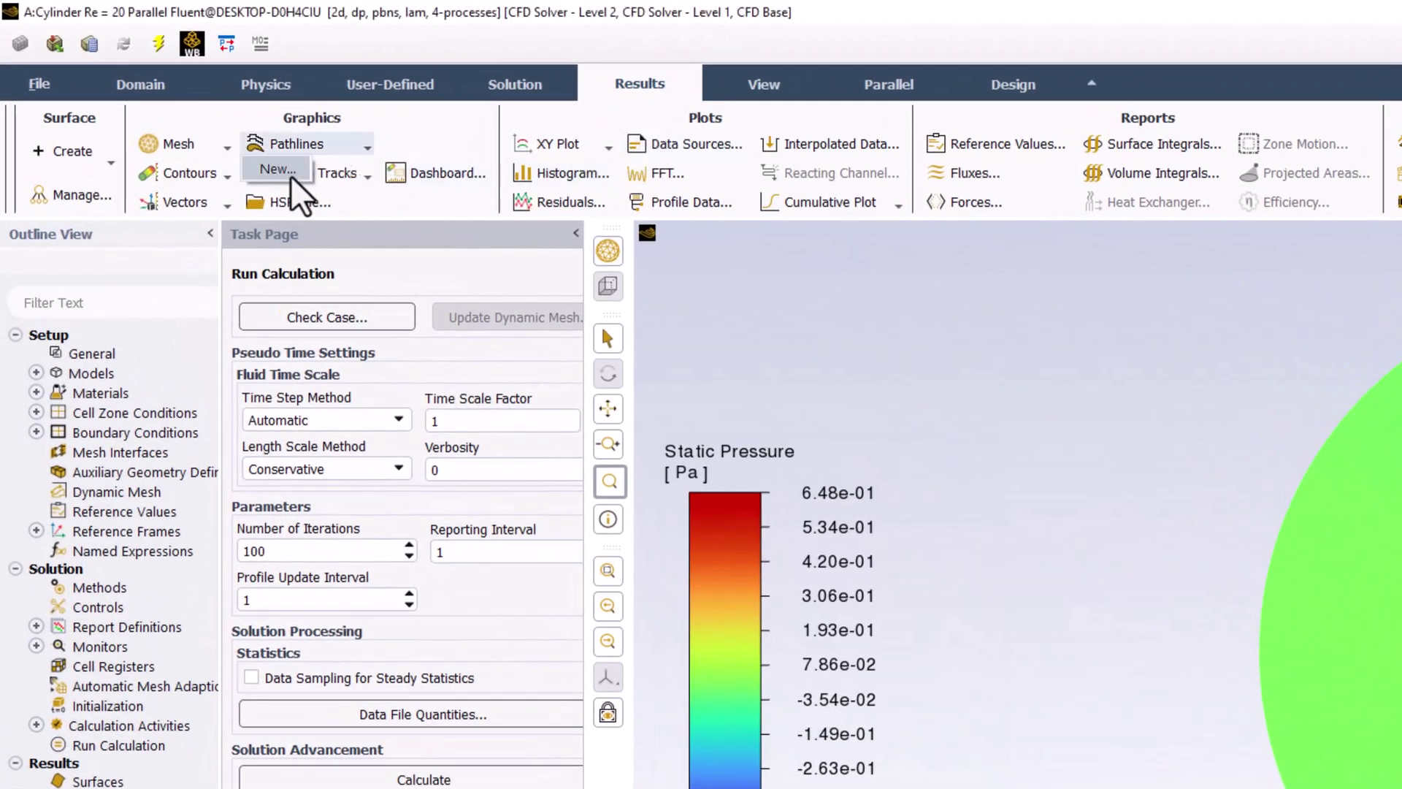
left_click(291, 174)
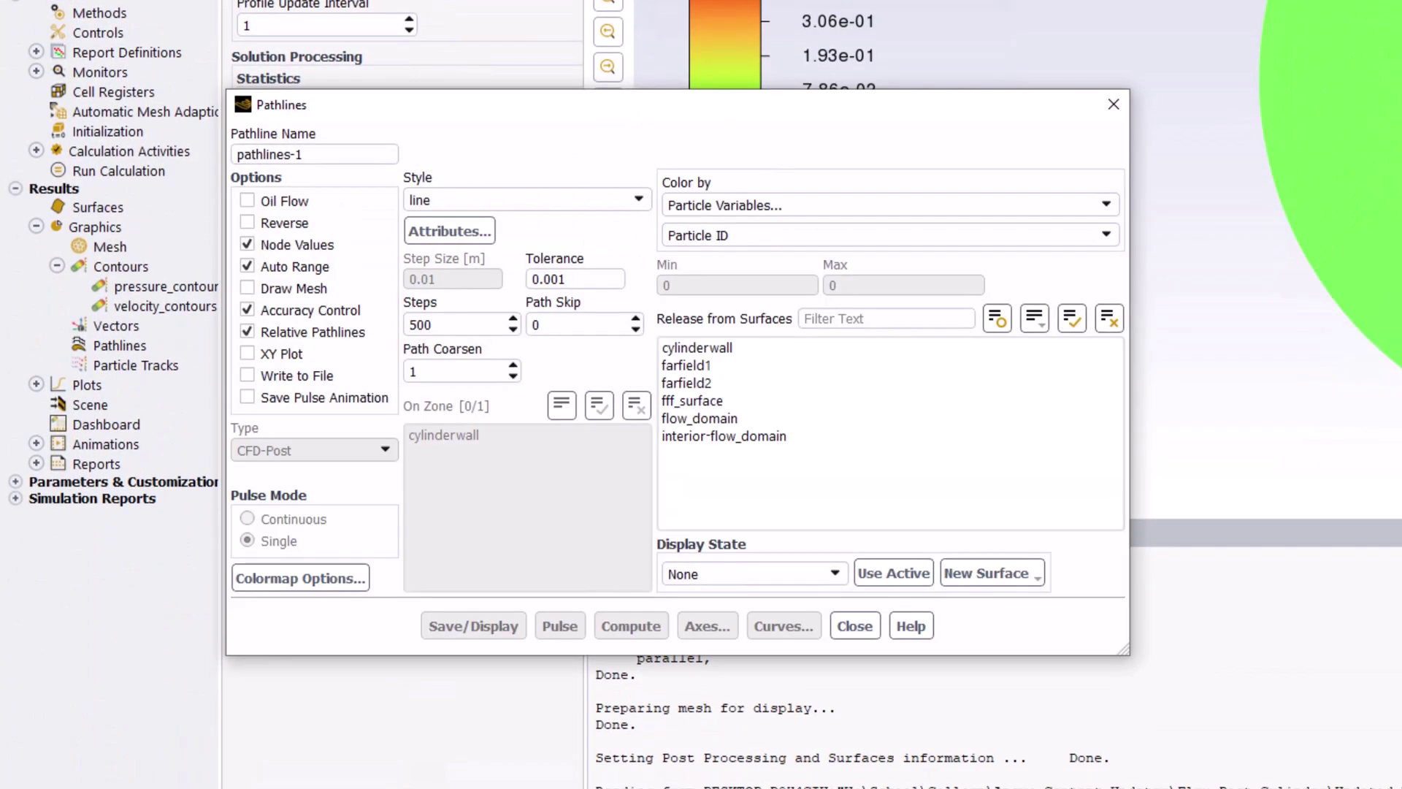
left_click_drag(366, 154, 227, 152)
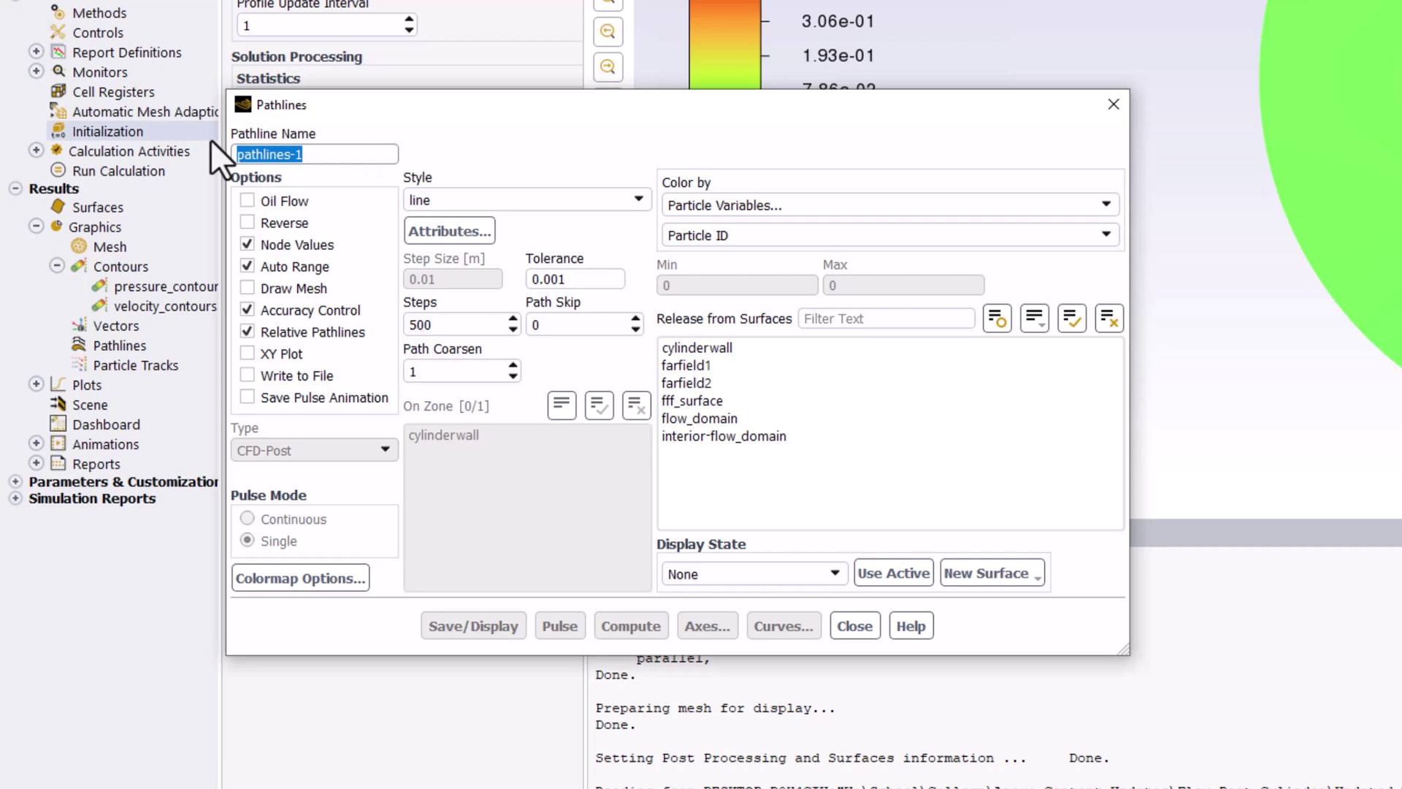
type("stream")
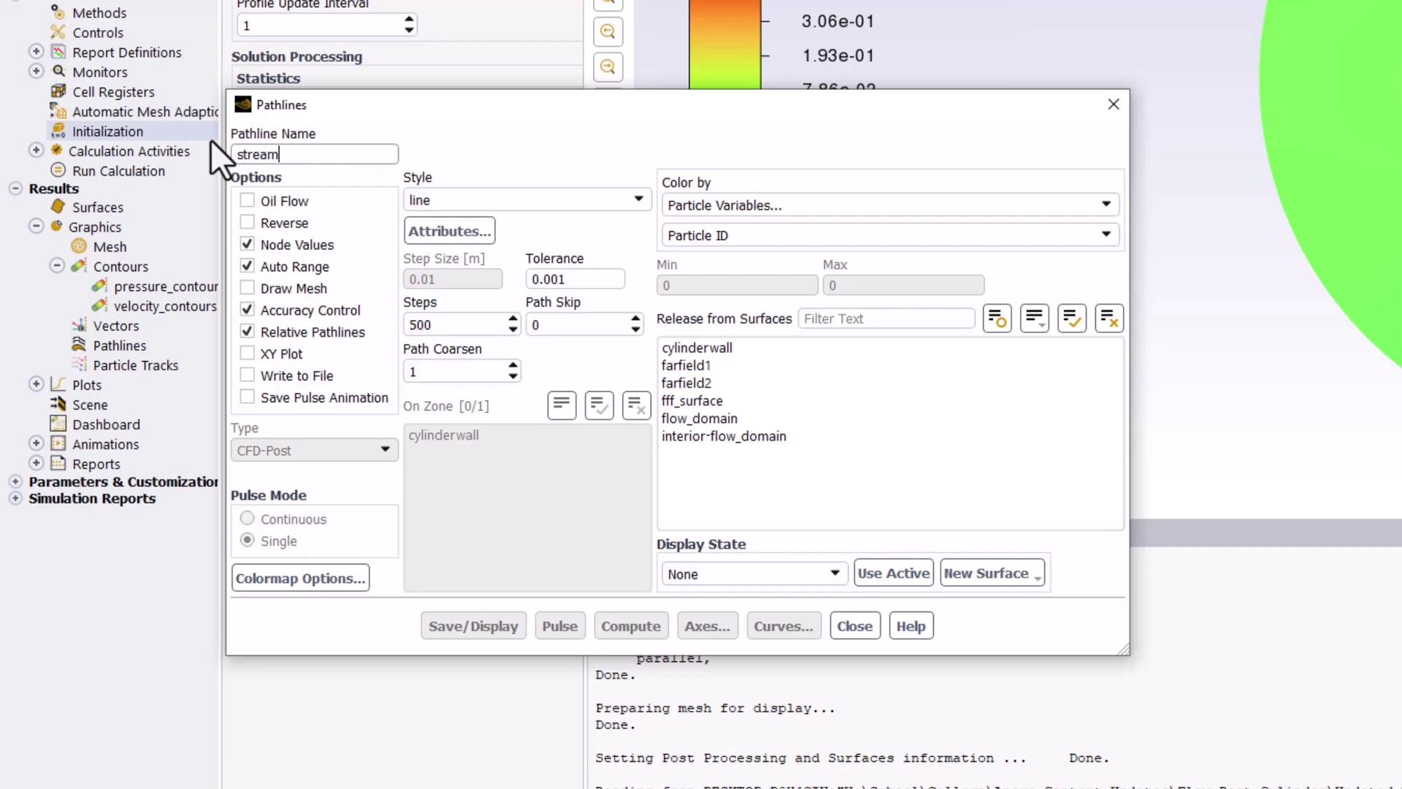
type("lines1")
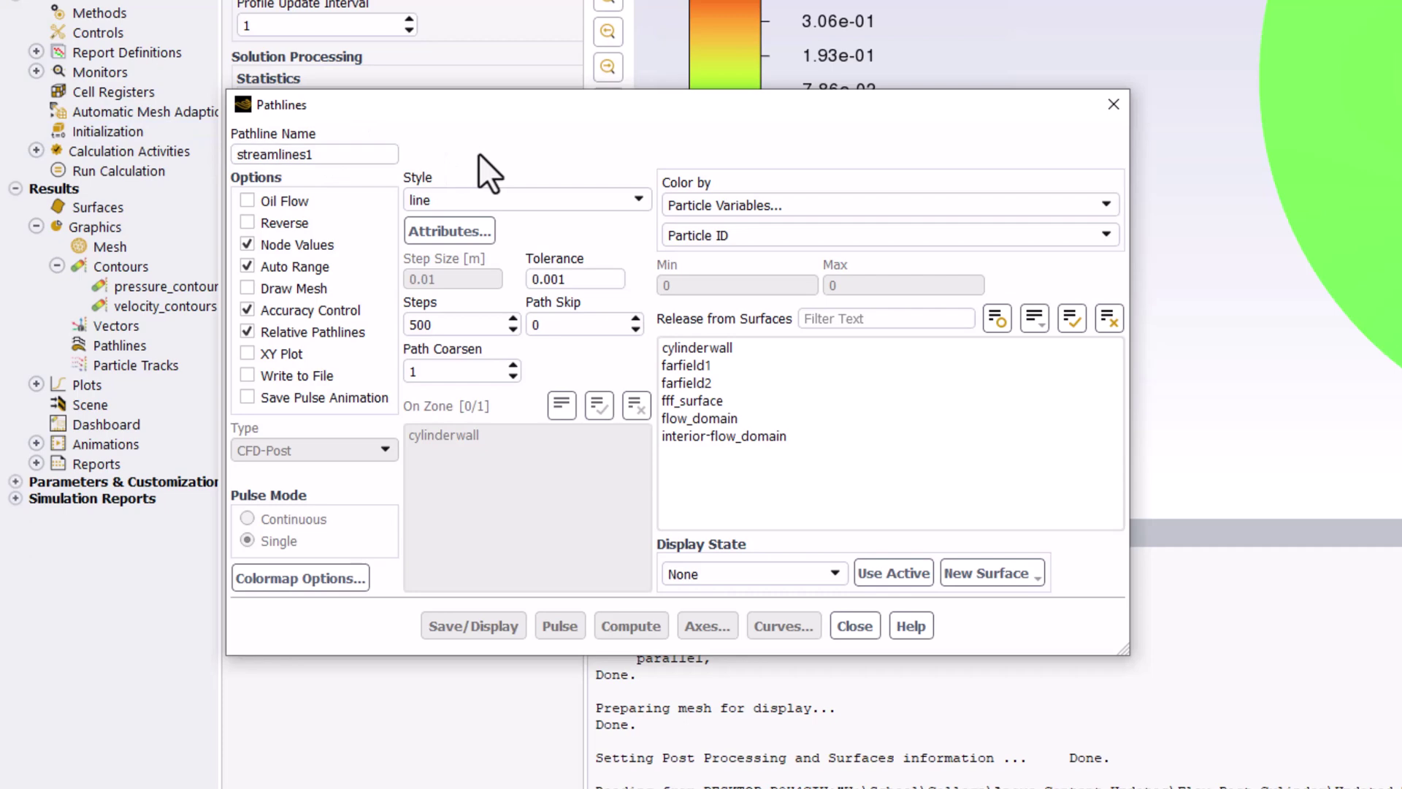
left_click(1106, 204)
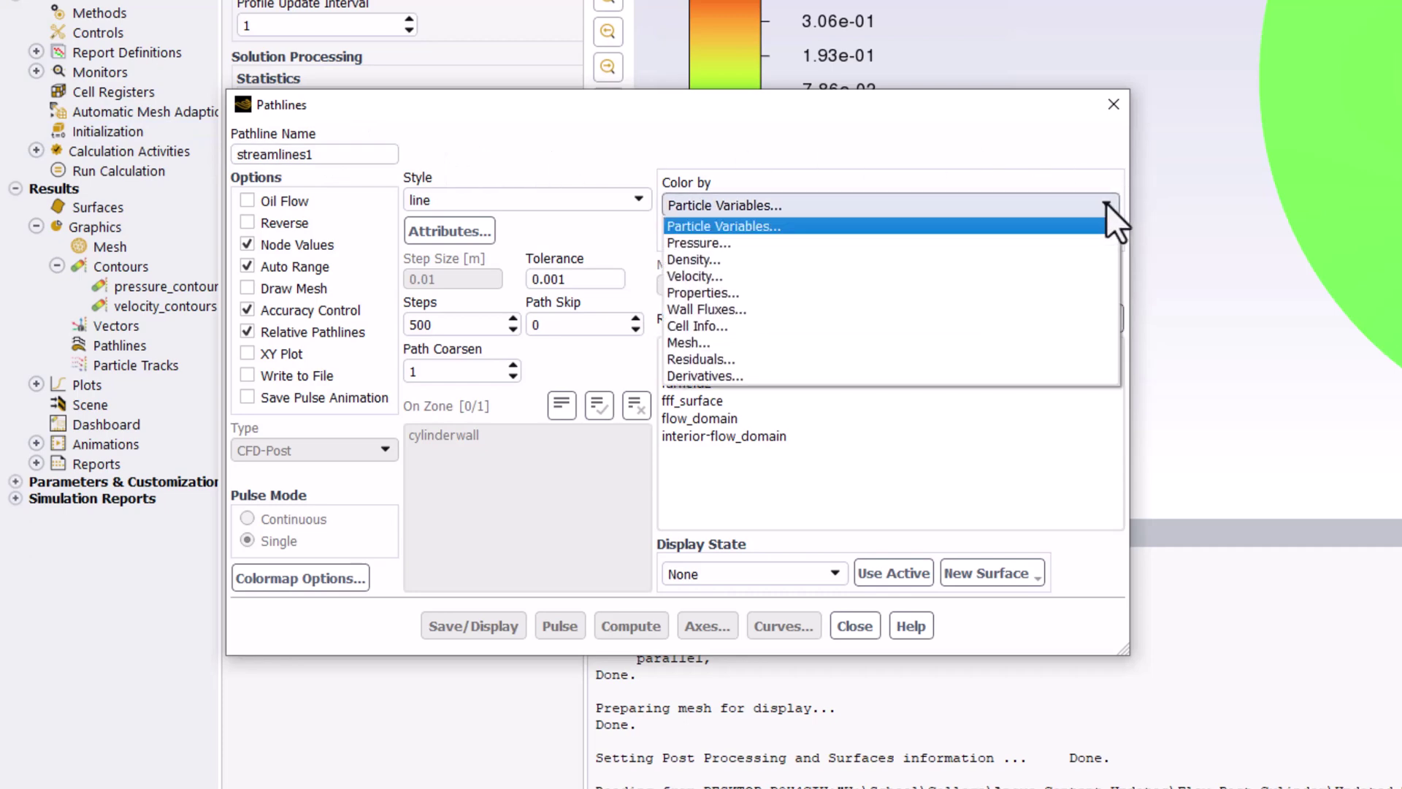
left_click(1098, 276)
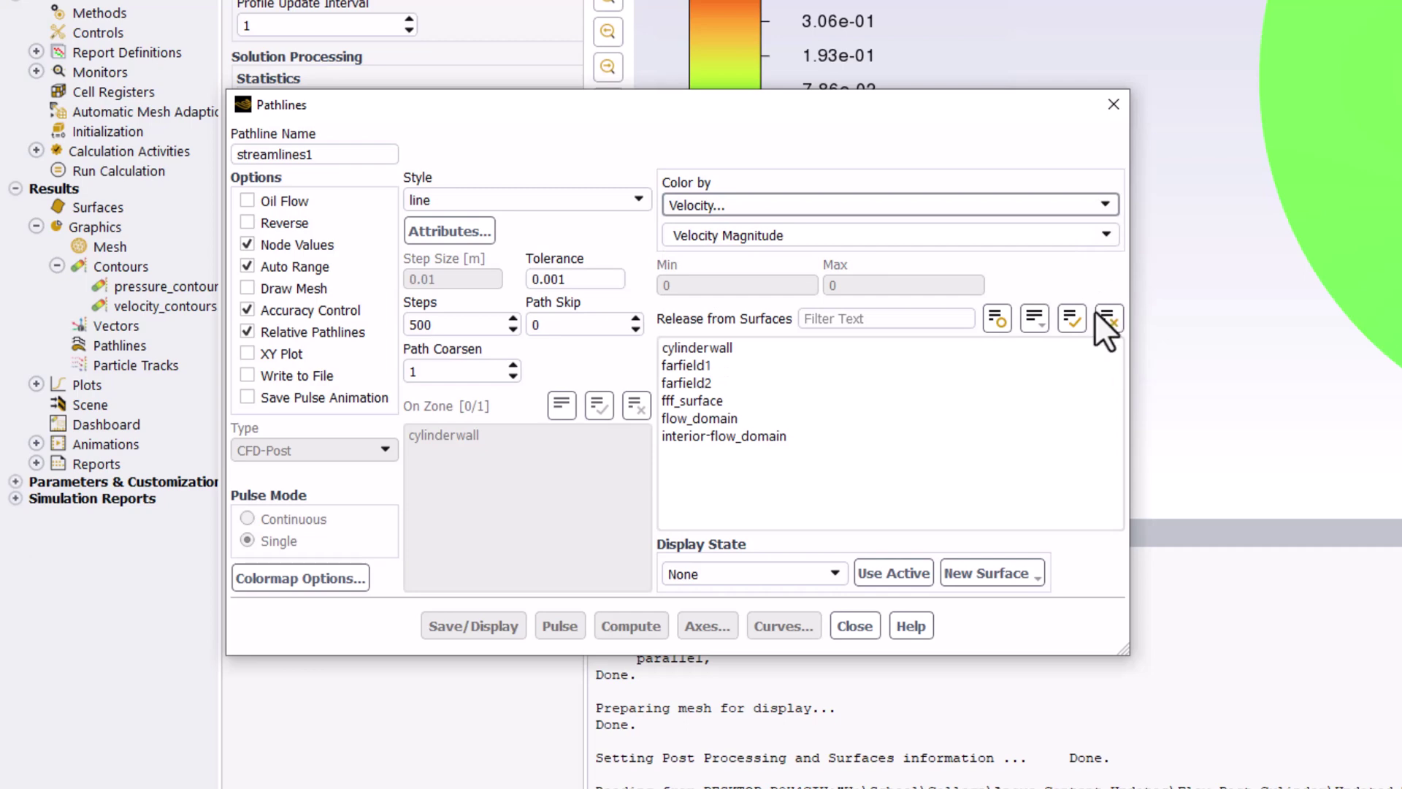
left_click(1043, 369)
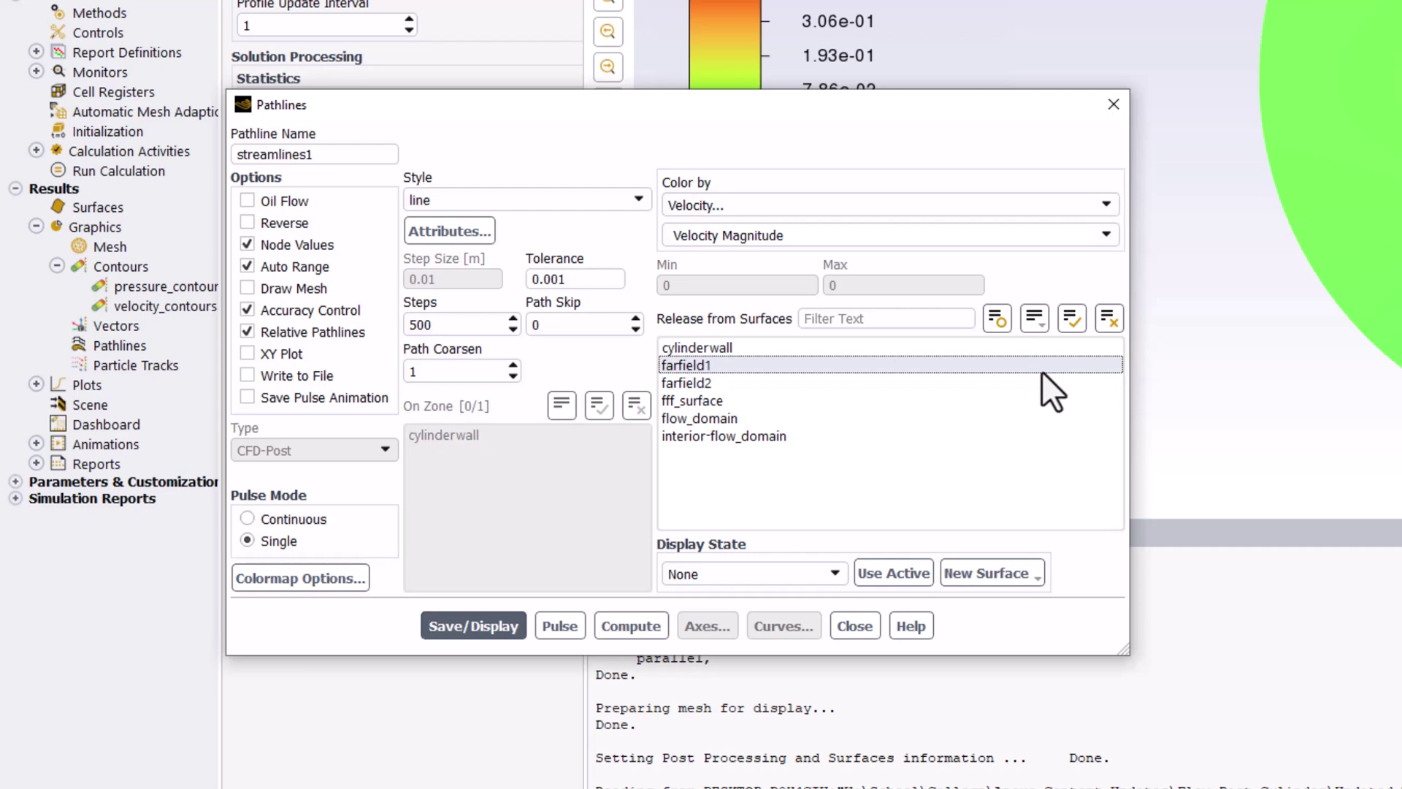
left_click(456, 632)
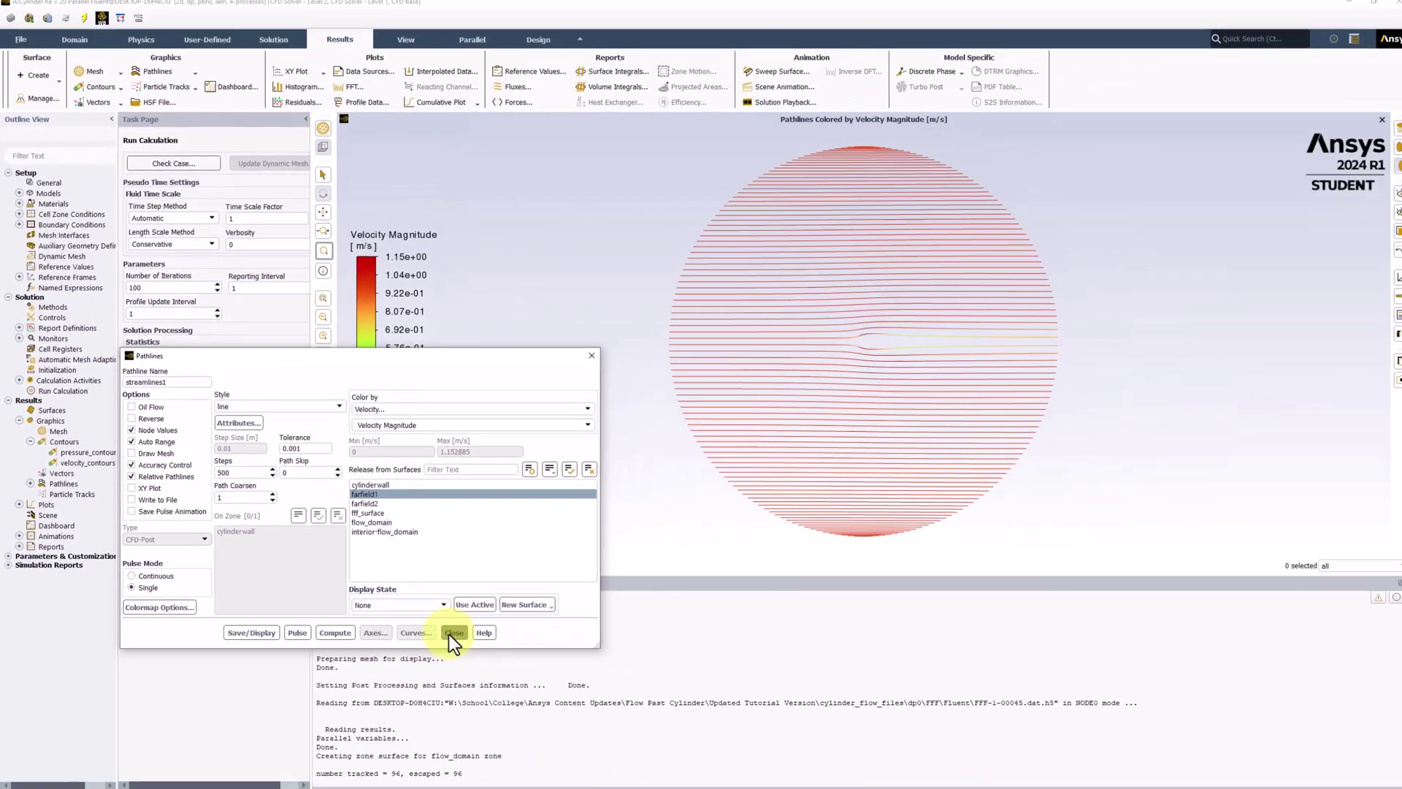
left_click(845, 625)
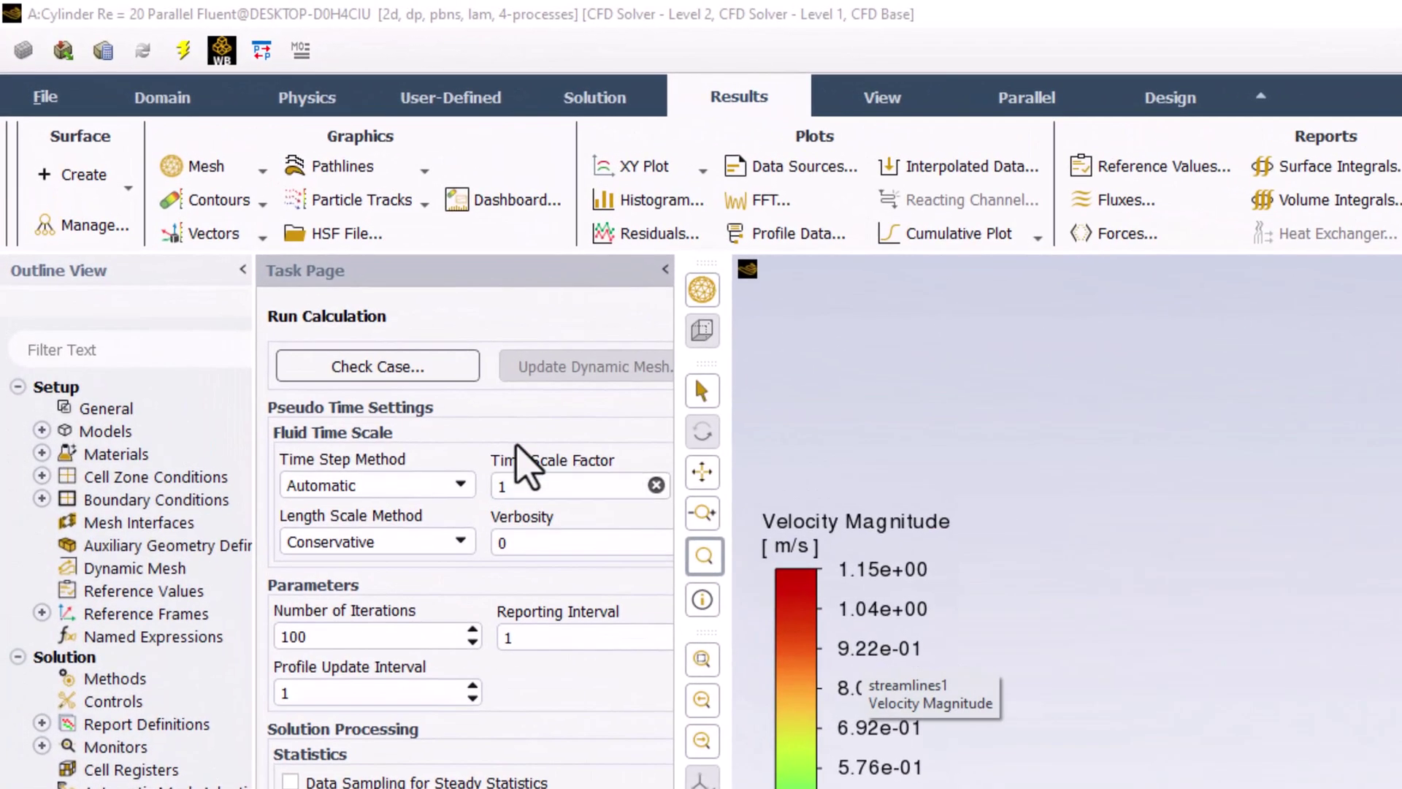
Step: Start a new Line/Rake surface named seedline1 and set its type to Rake
left_click(119, 208)
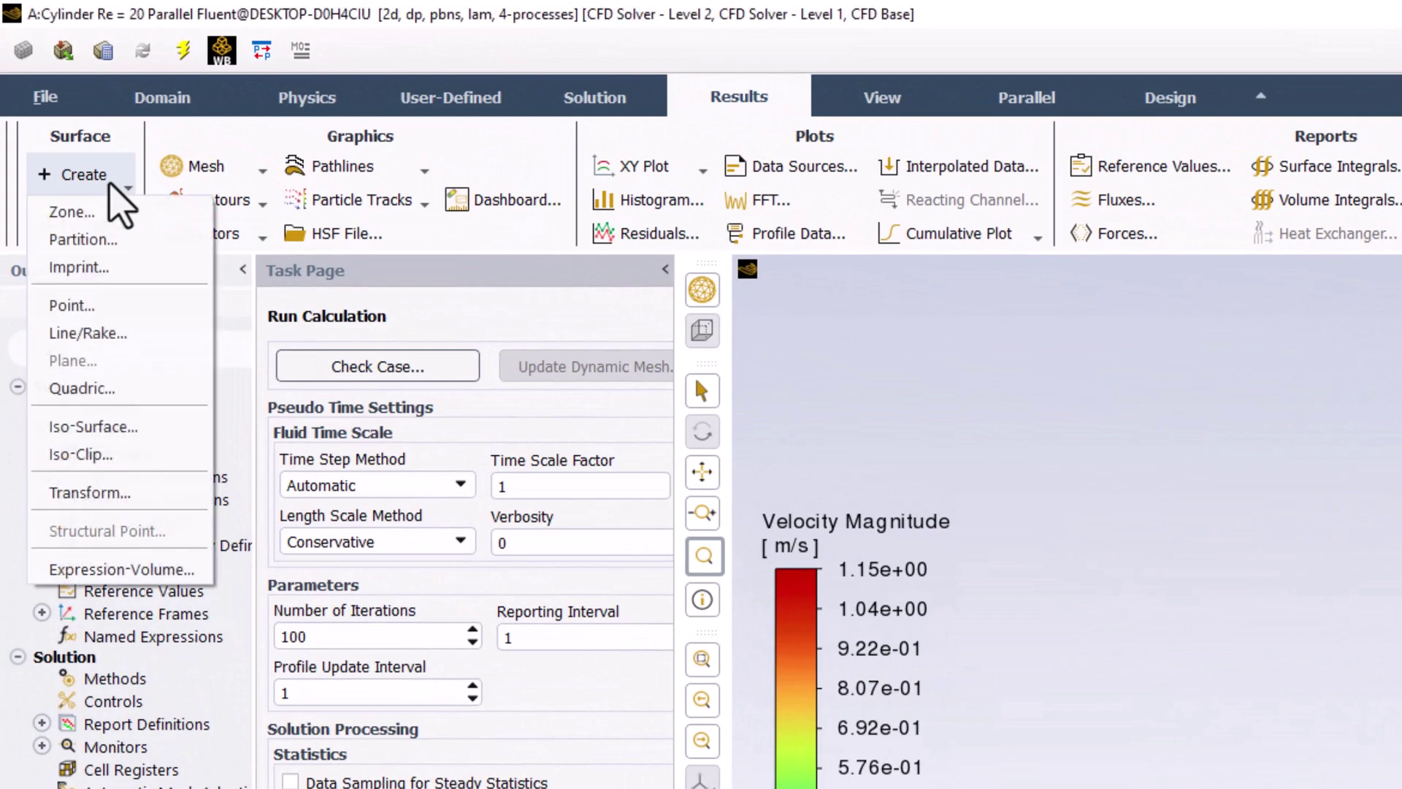
left_click(164, 334)
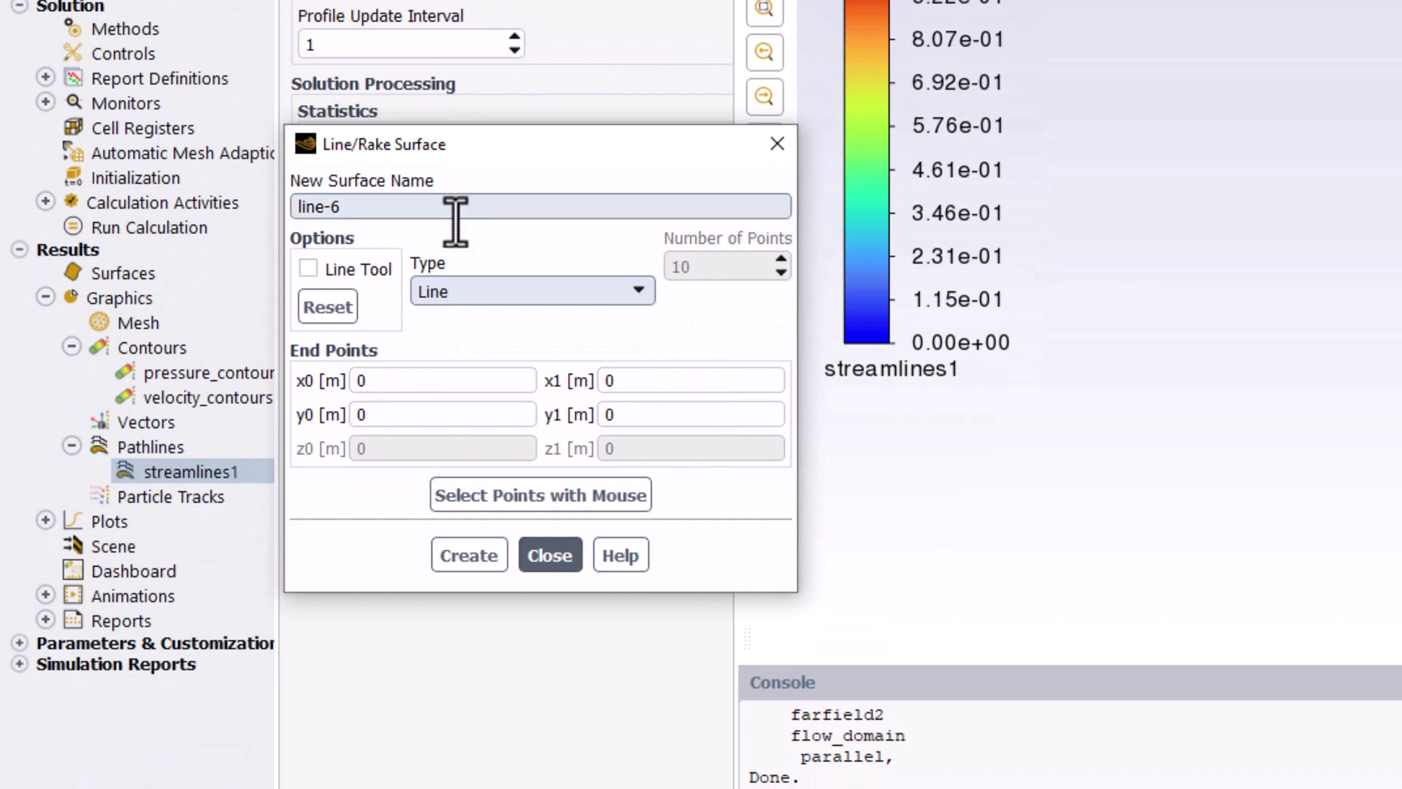
left_click(454, 209)
left_click_drag(453, 209, 257, 172)
type("seedline1")
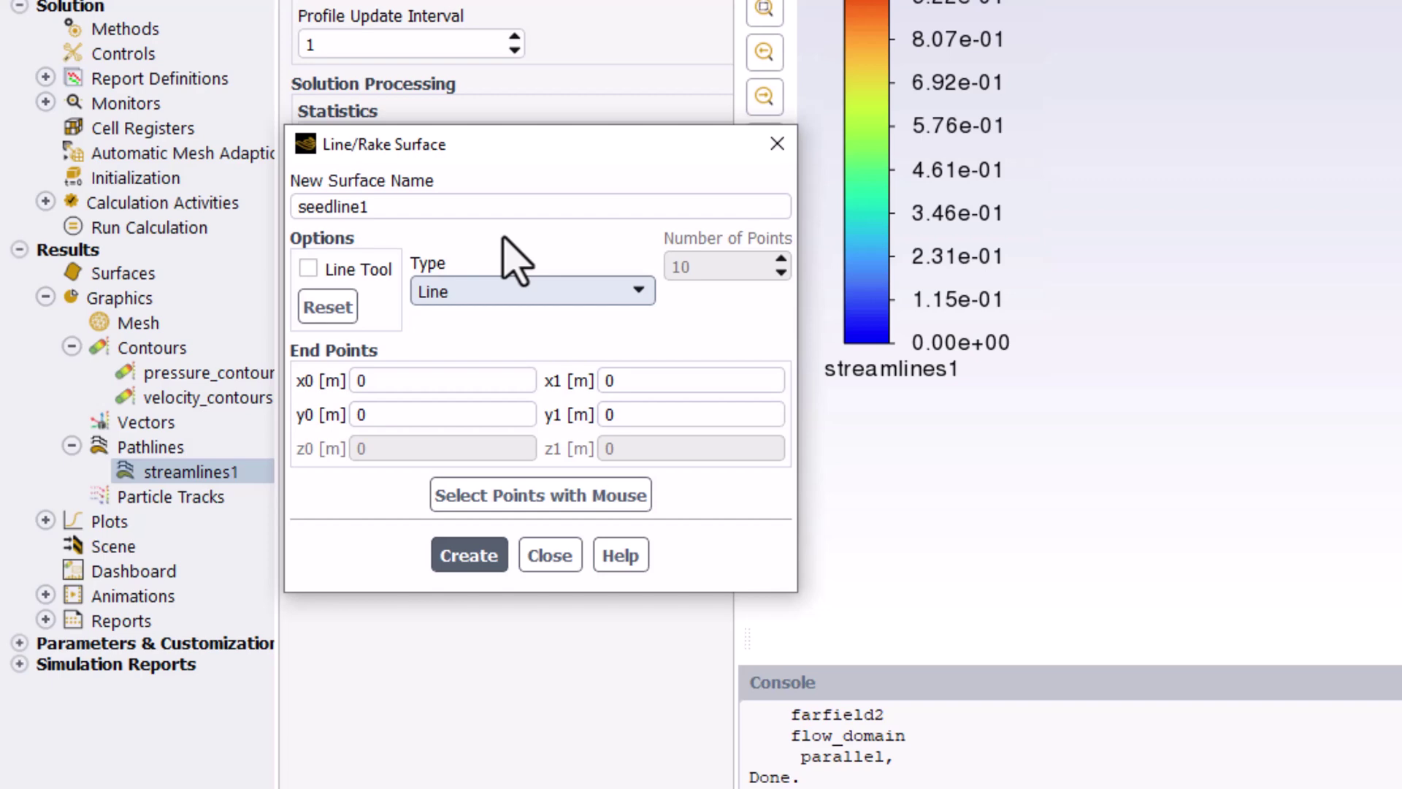
left_click(563, 292)
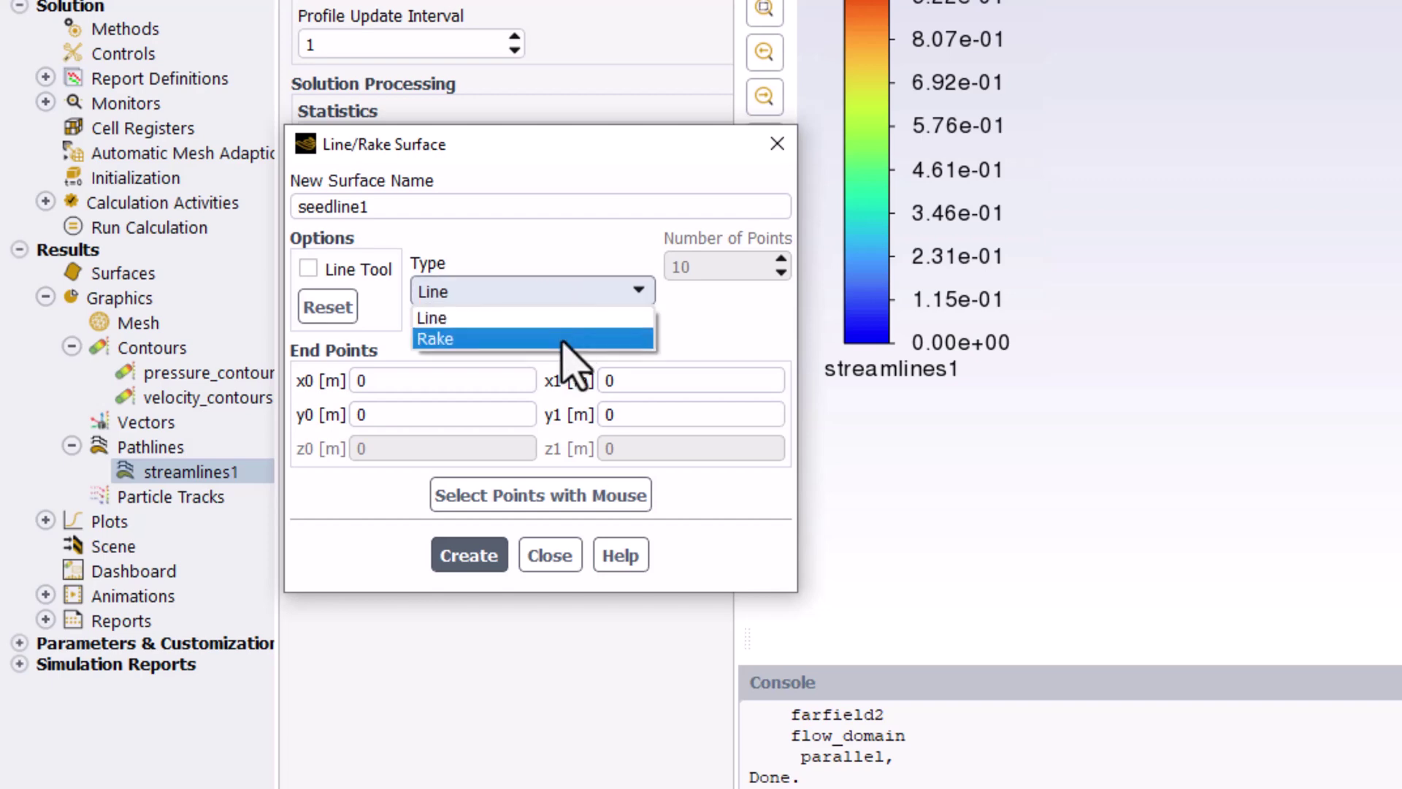
left_click(566, 338)
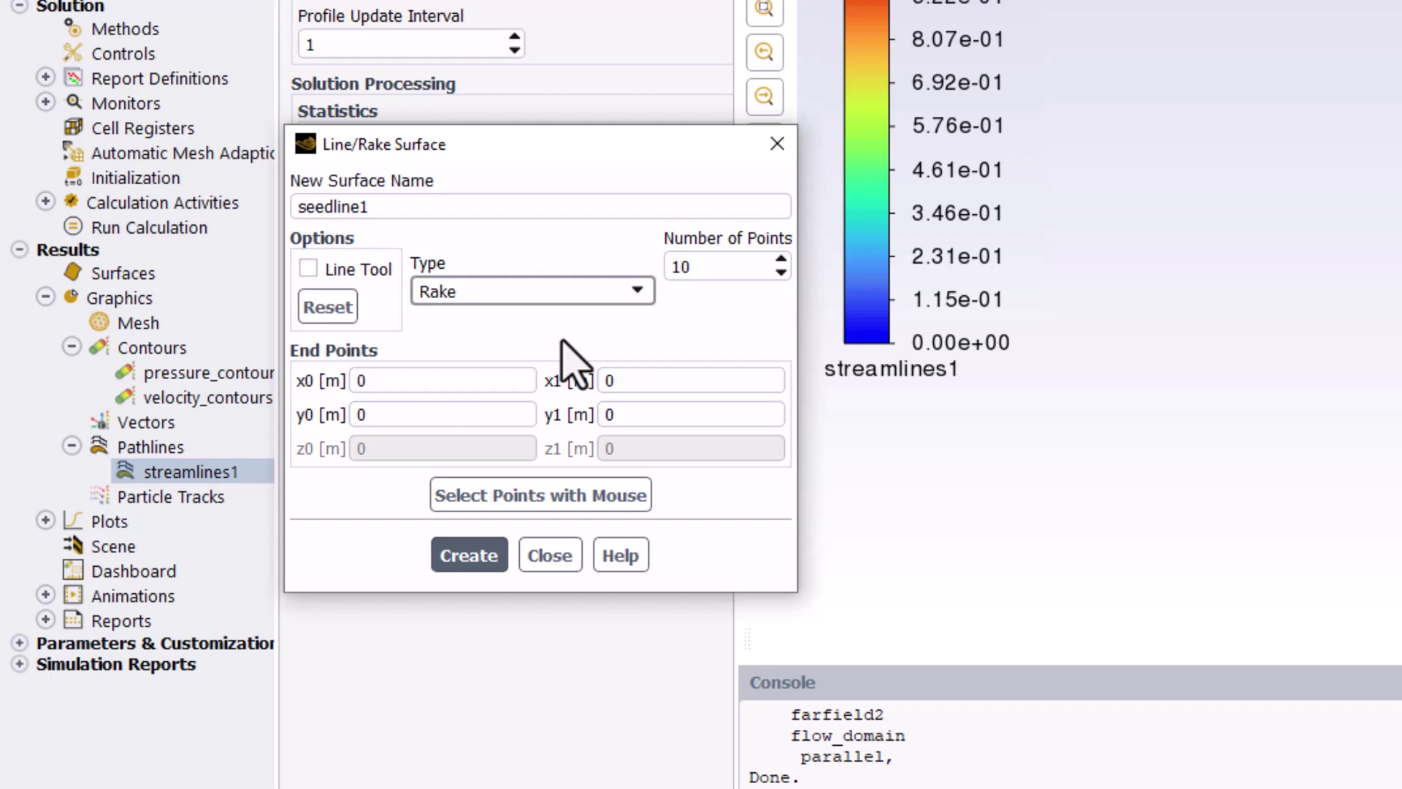
Step: Set the rake's x0 and x1 coordinates both to -8
left_click_drag(492, 381, 313, 384)
type("08")
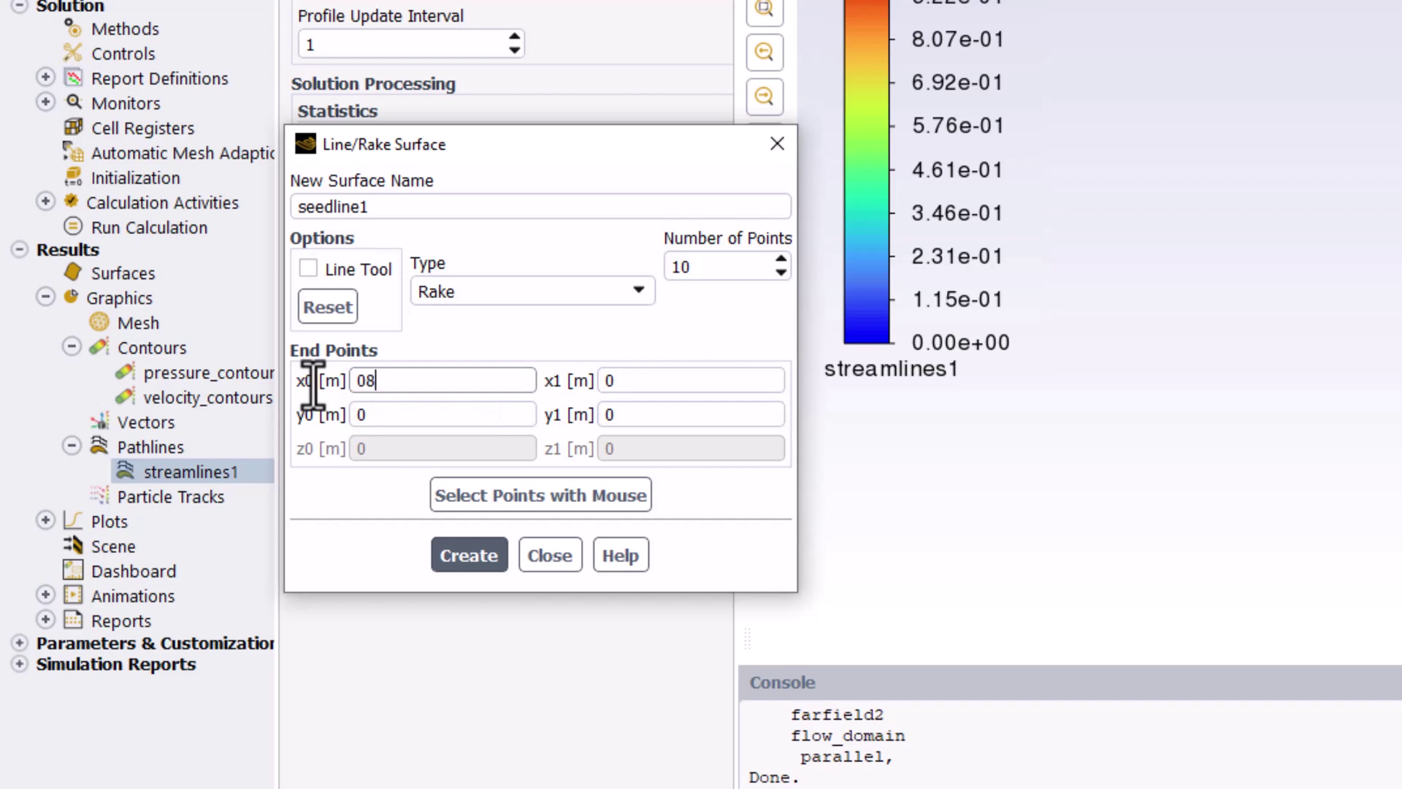
key("BackSpace")
key("BackSpace")
type("-8")
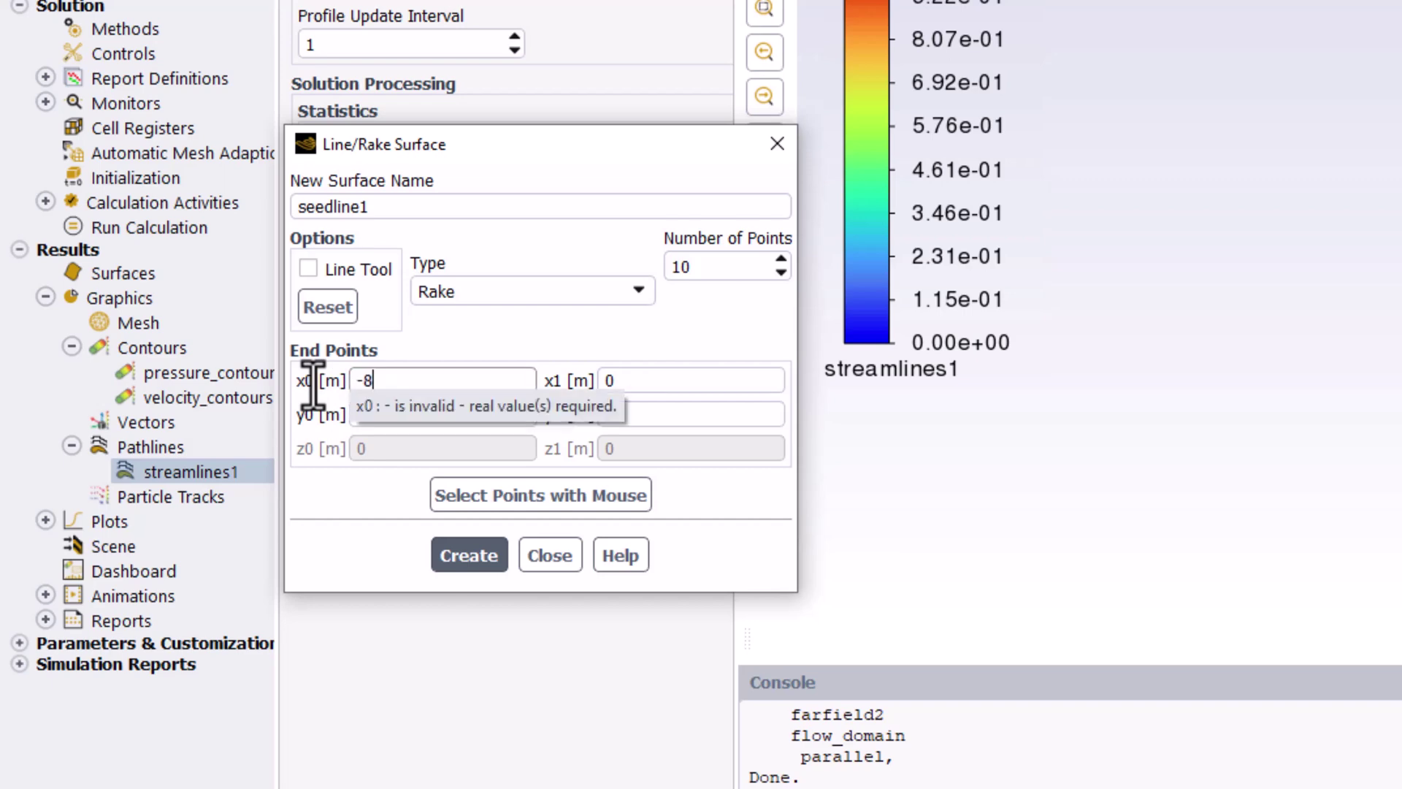
left_click(704, 373)
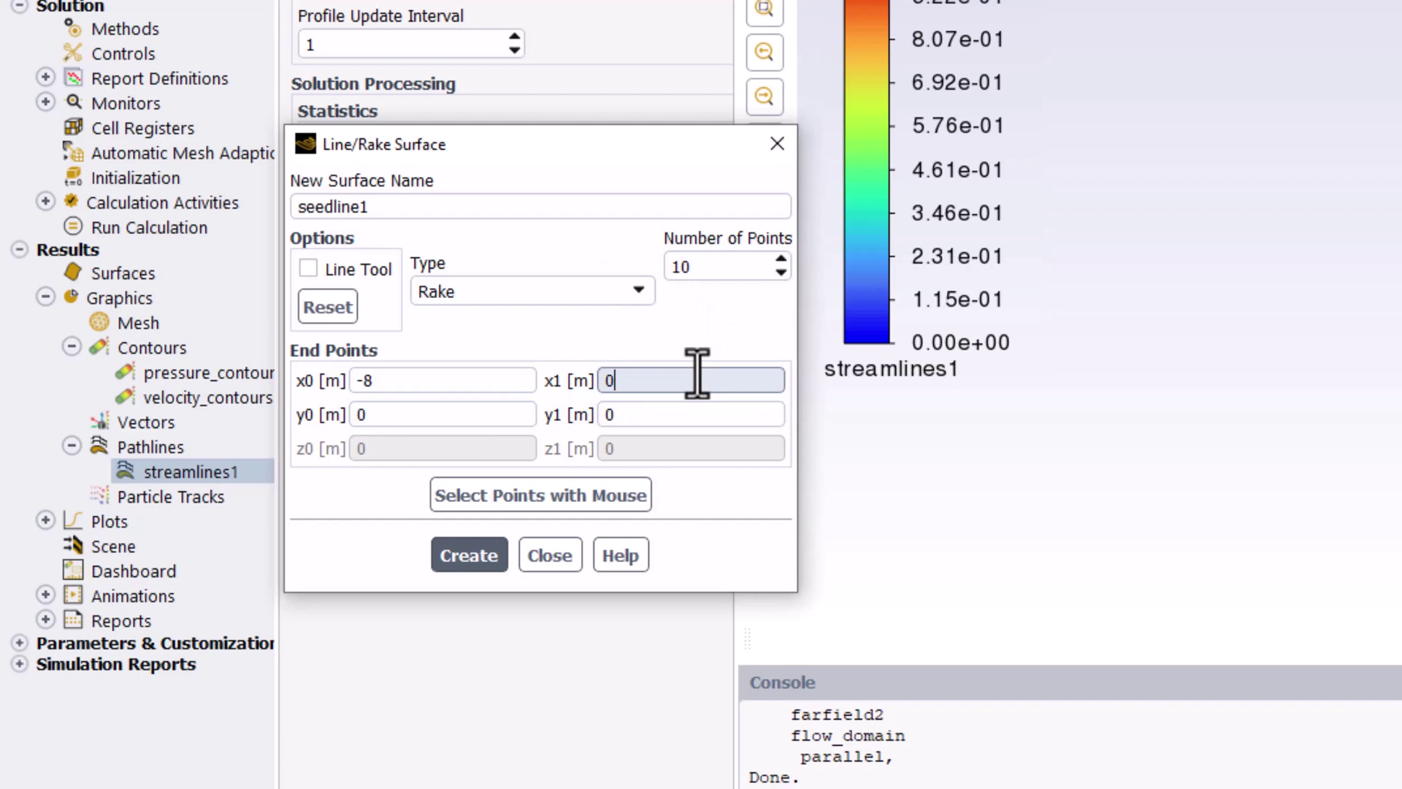
key("BackSpace")
type("0")
key("BackSpace")
type("-8")
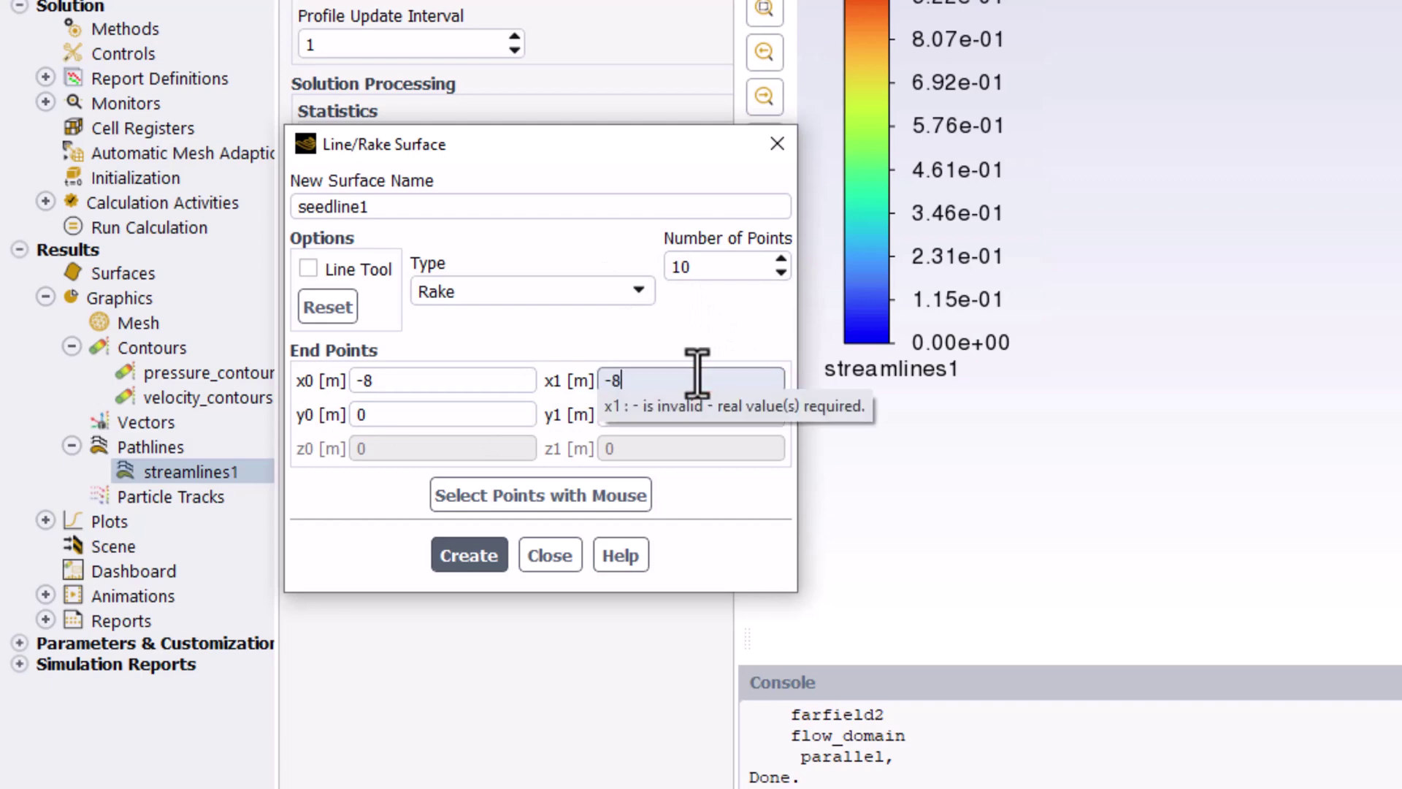
Step: Set y0 to 3.5, y1 to -3.5 and 80 points, then create seedline1
key("Tab")
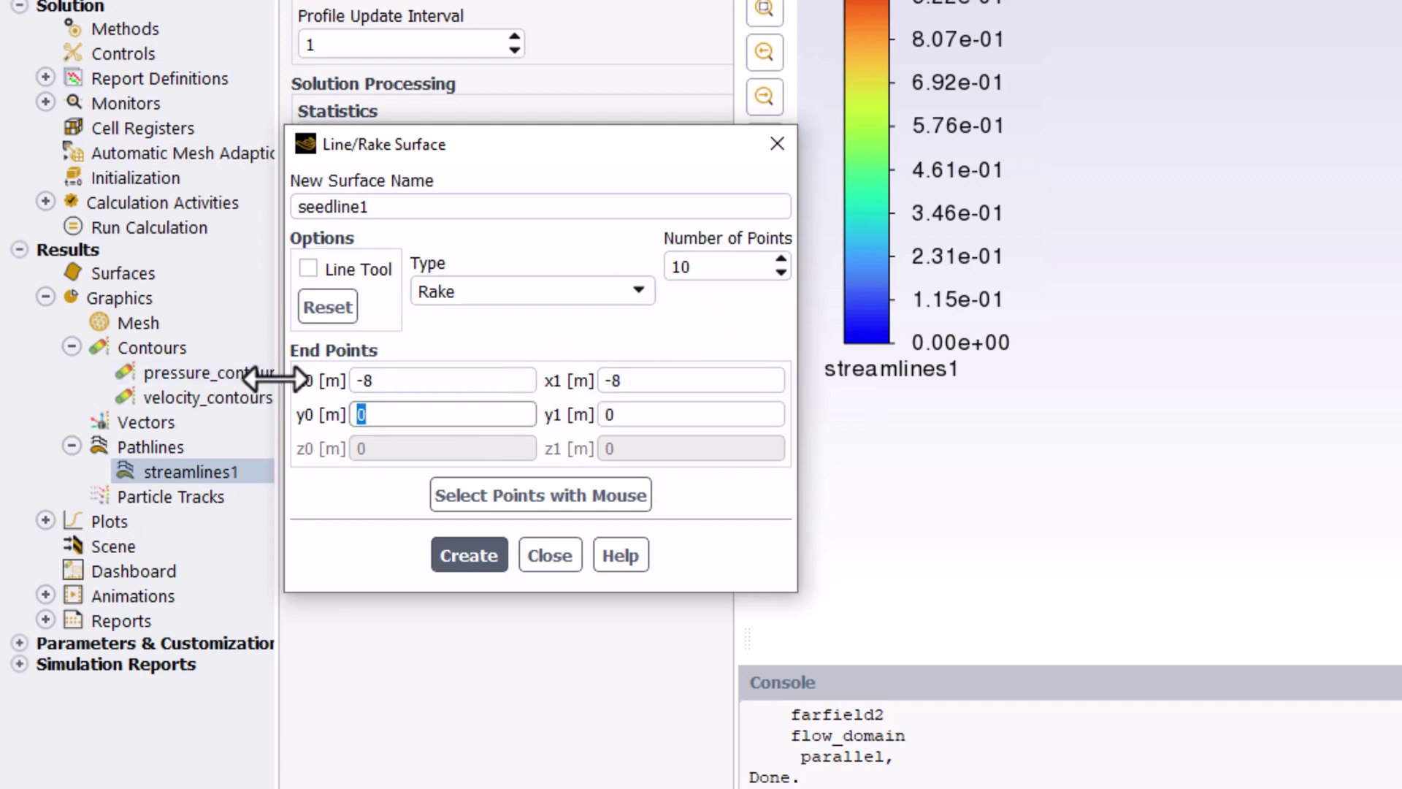
type("3.5")
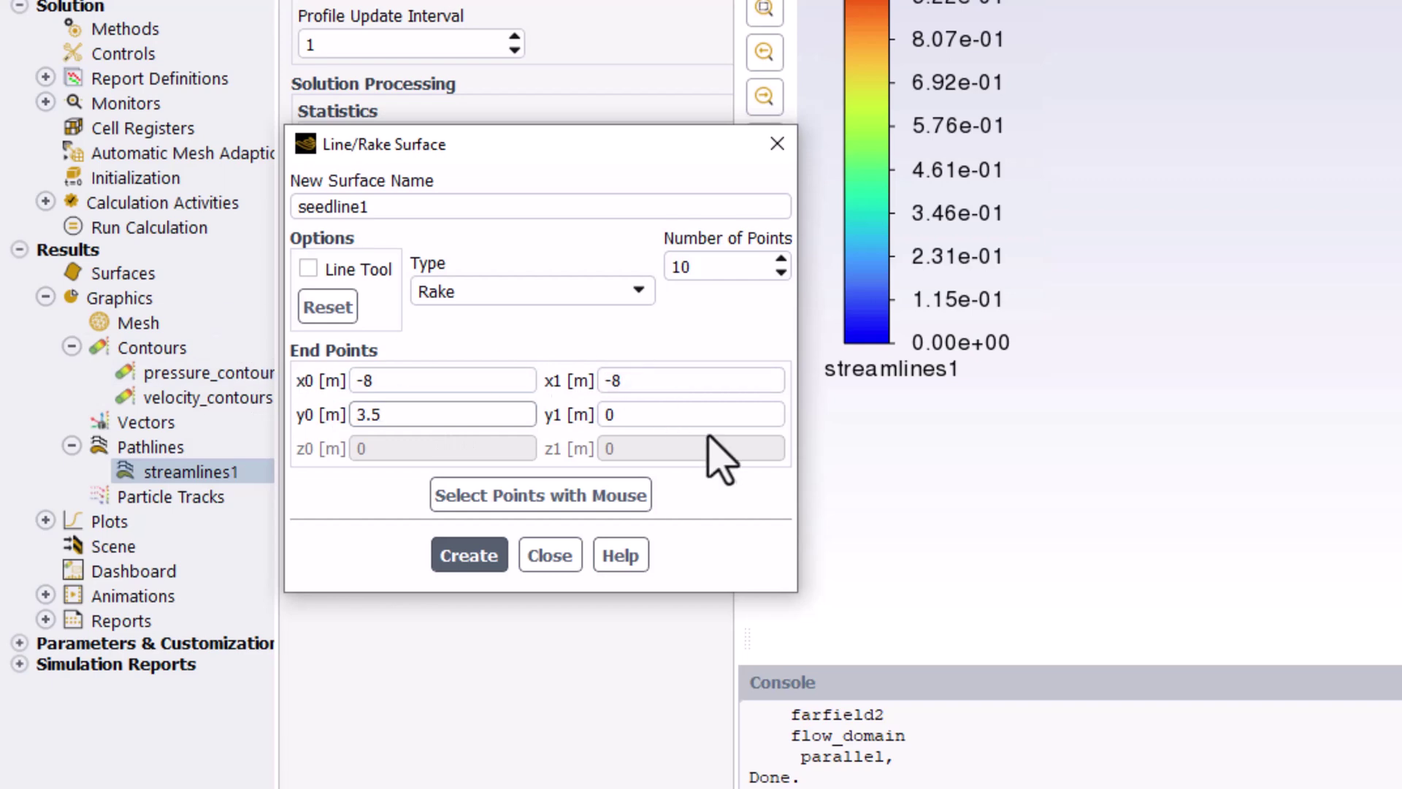
key("Tab")
type("-3.5")
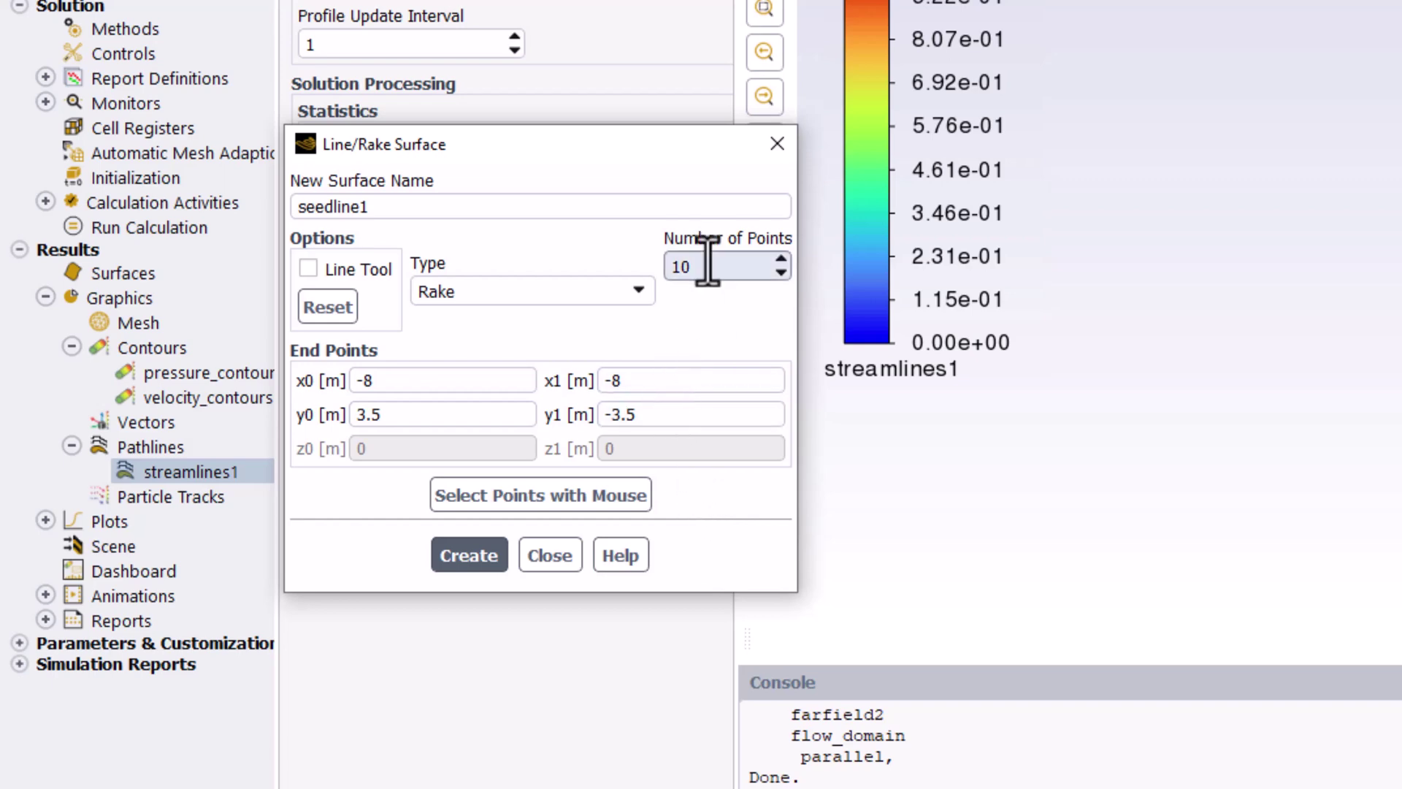
left_click_drag(706, 268, 668, 265)
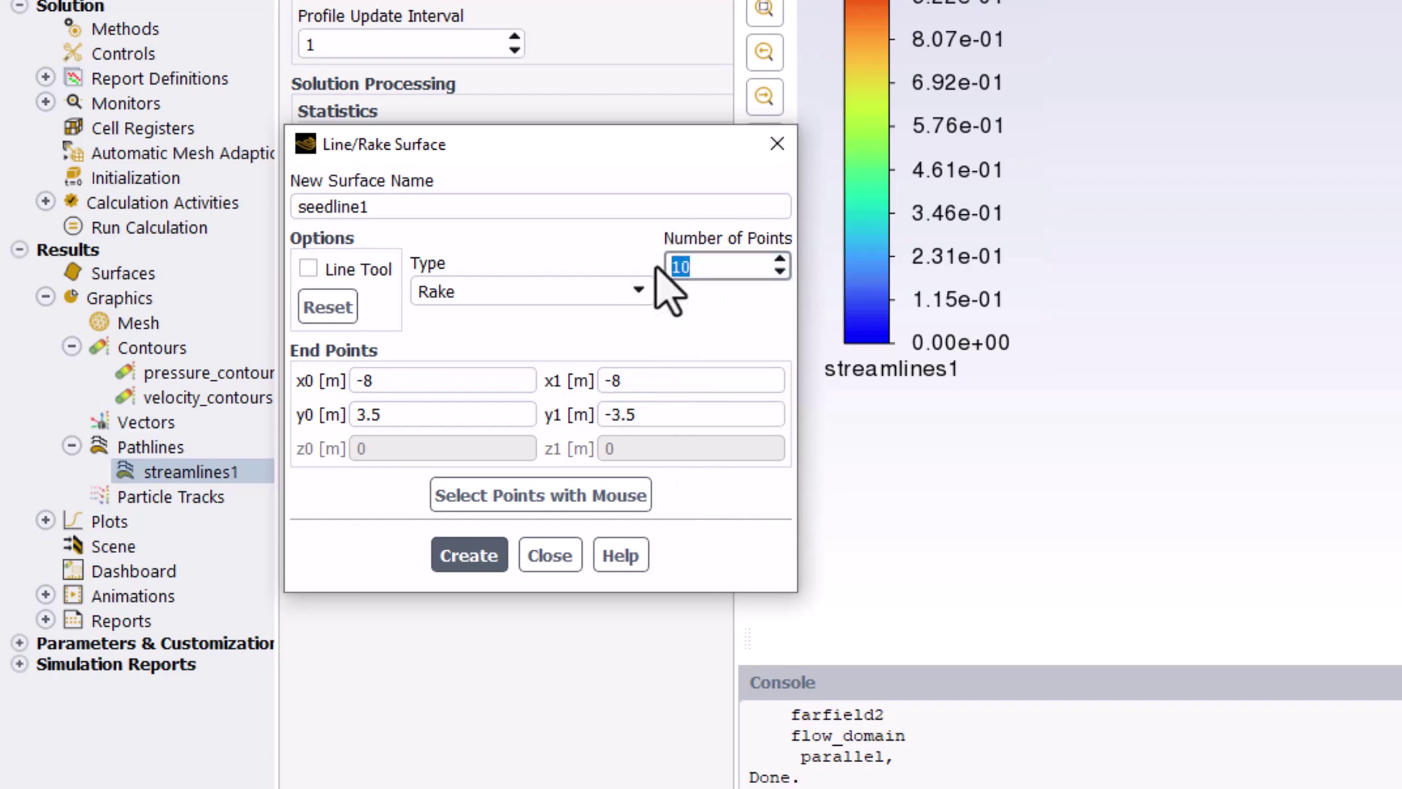
type("80")
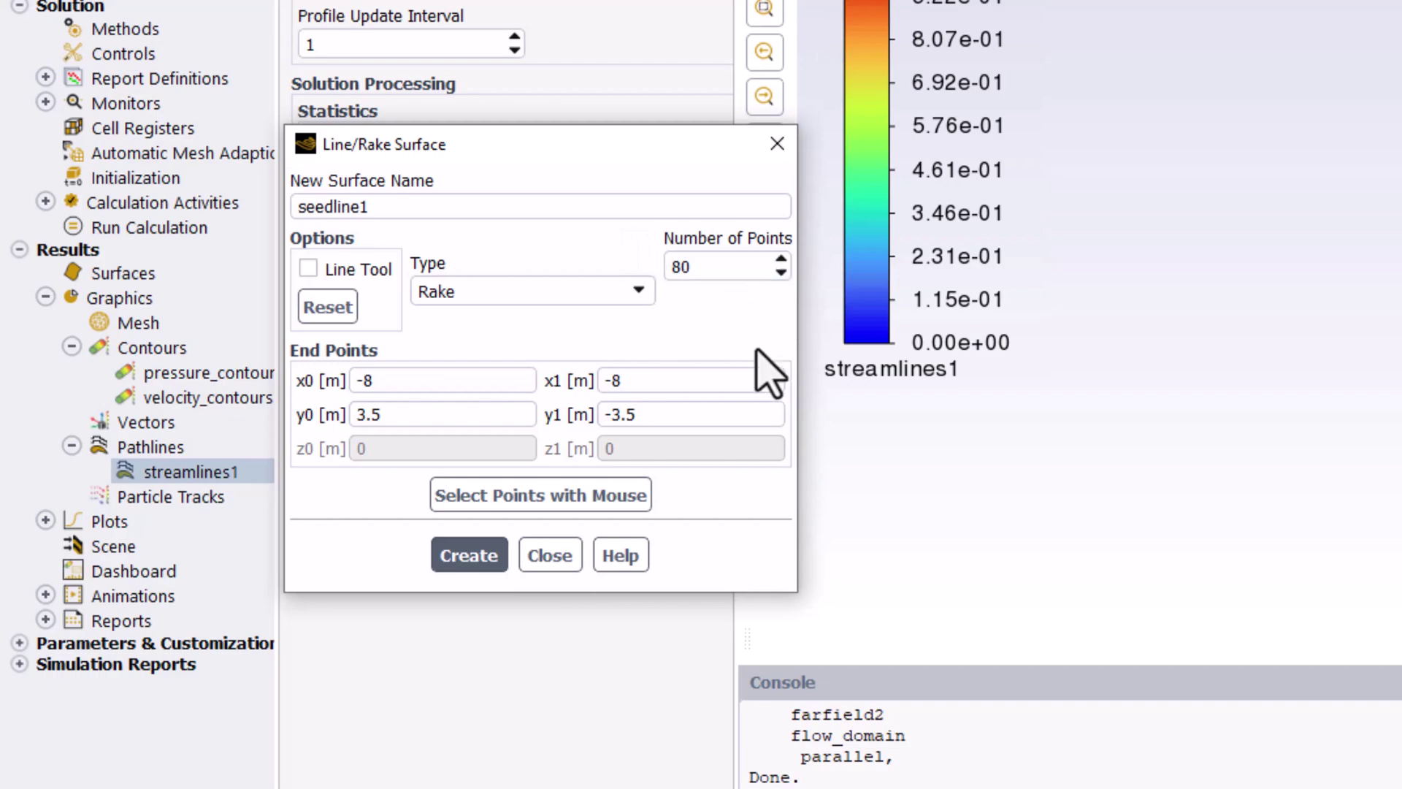
left_click(496, 559)
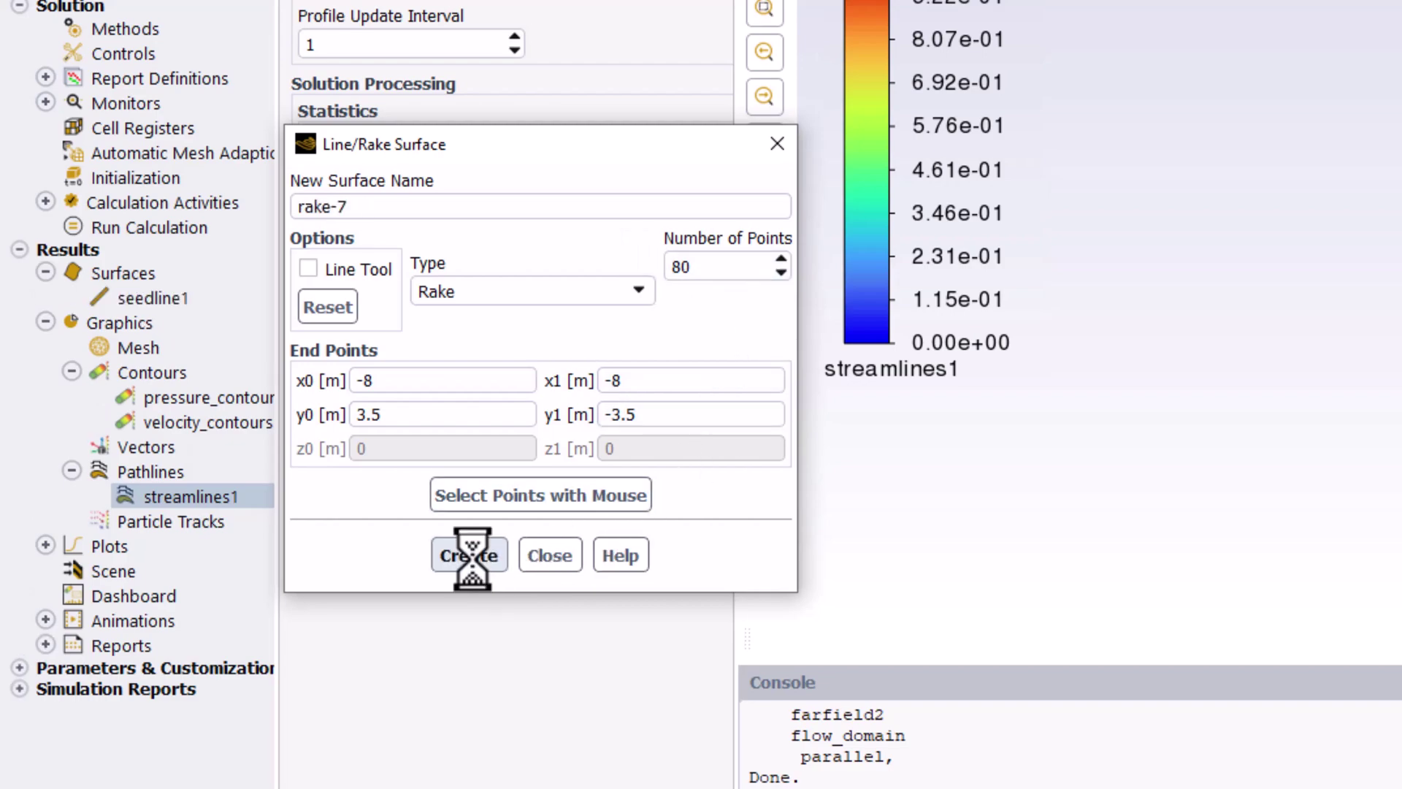
Step: Edit streamlines1 to release from seedline1 instead of farfield1 and redraw it
left_click(547, 559)
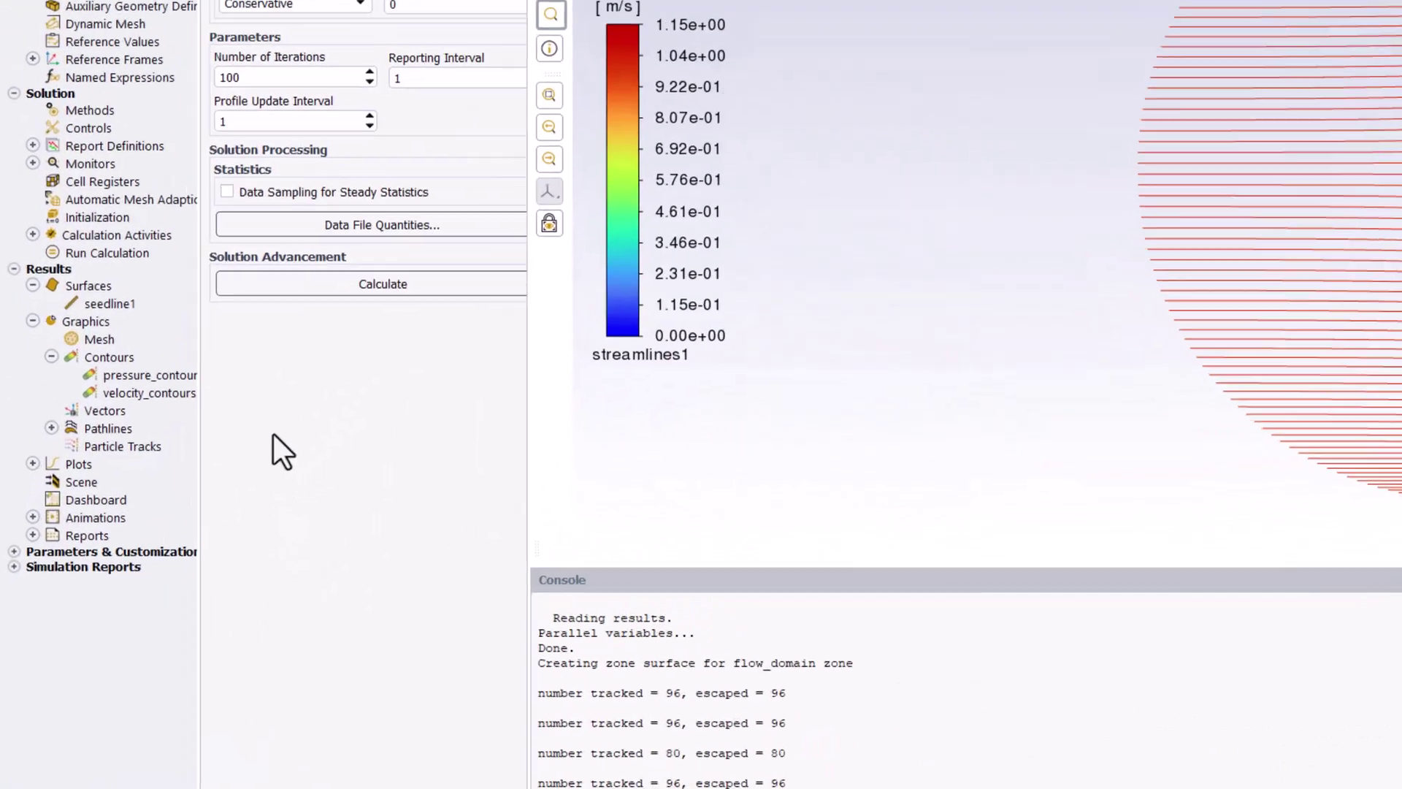
left_click(65, 377)
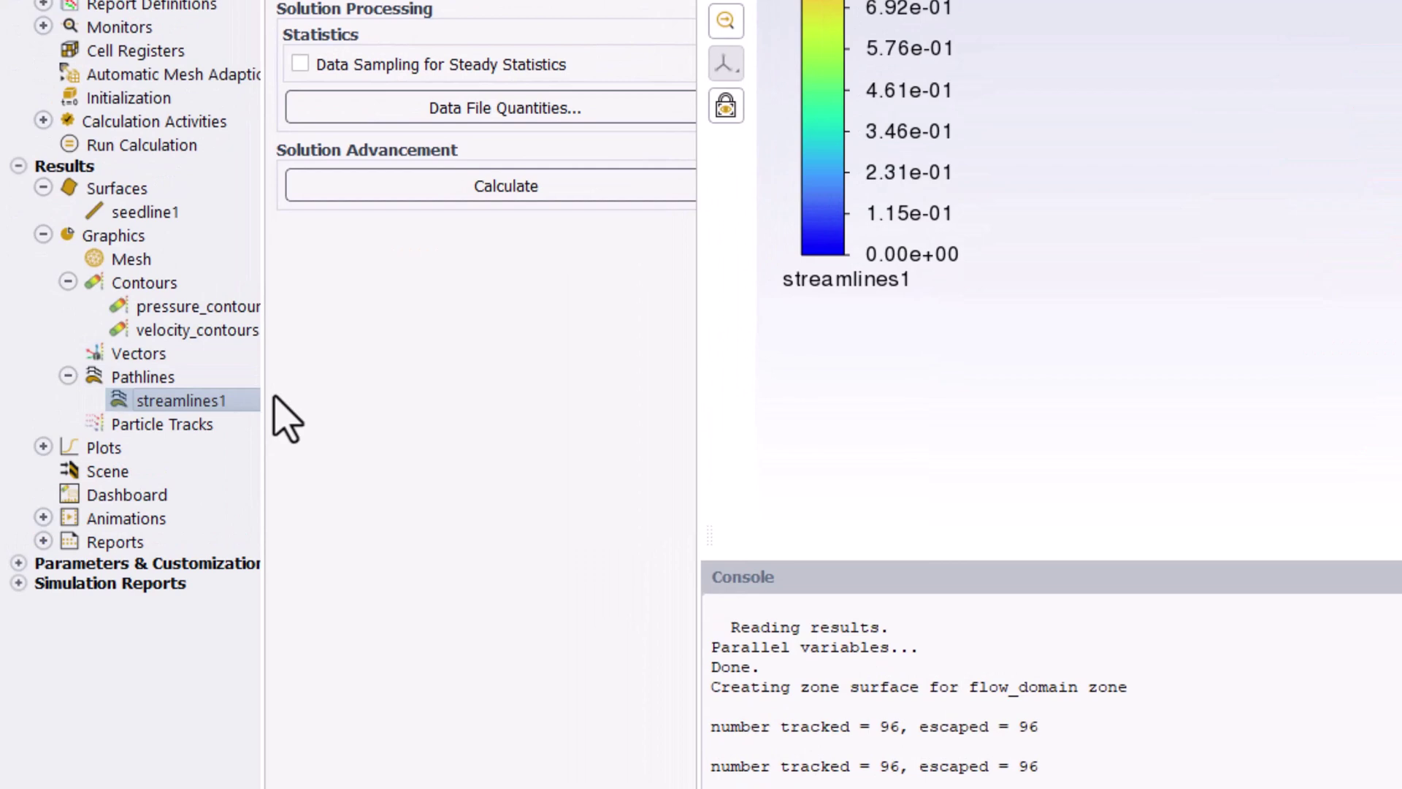
right_click(265, 418)
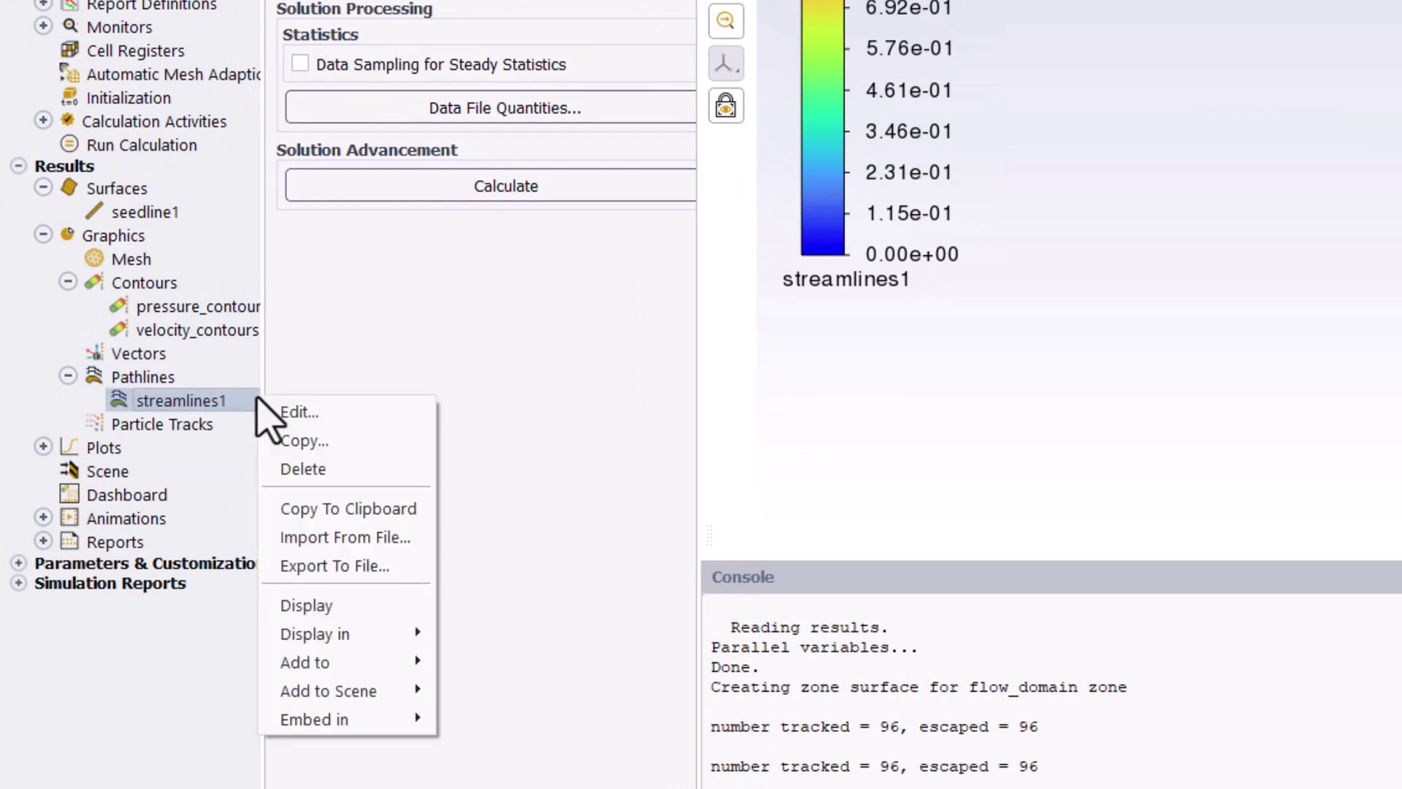
left_click(278, 410)
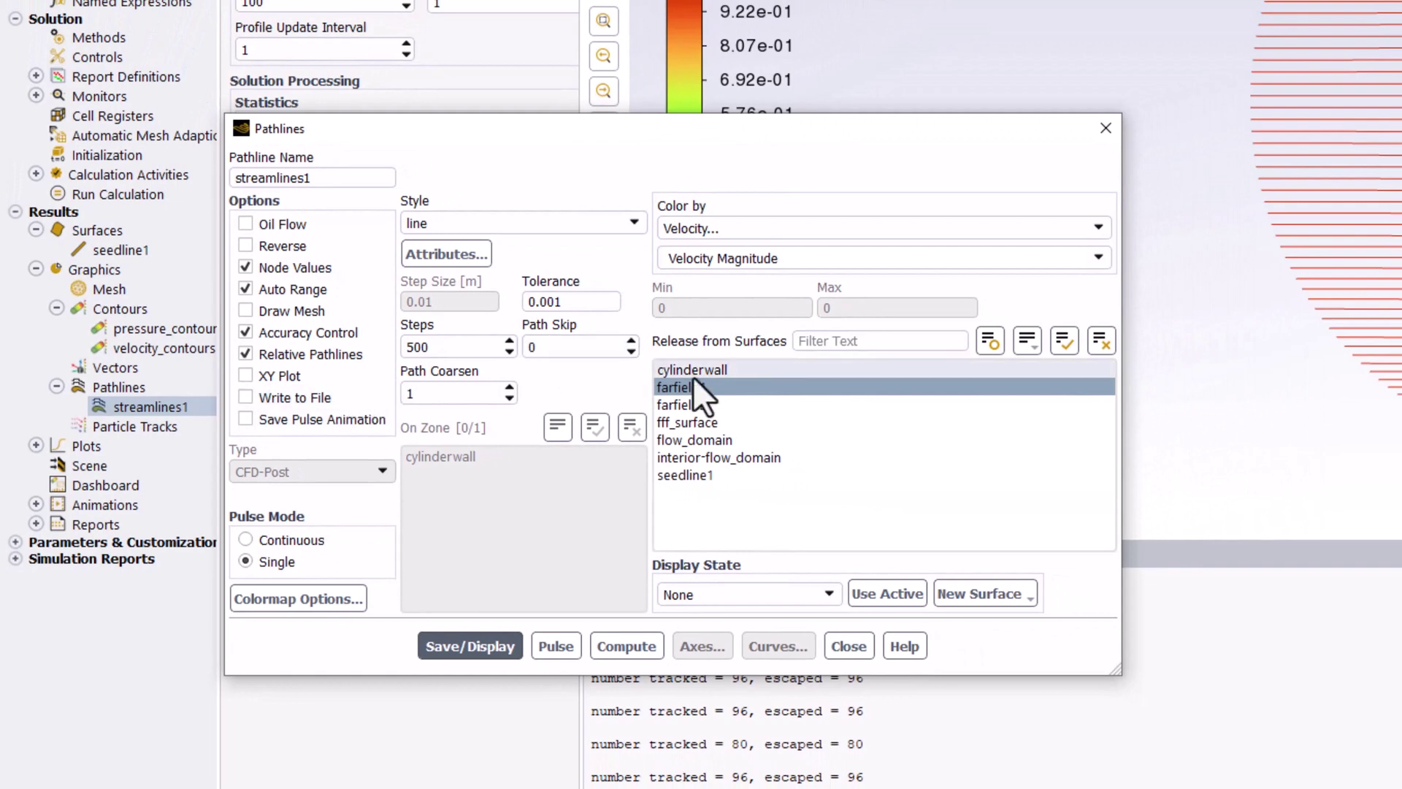
left_click(761, 387)
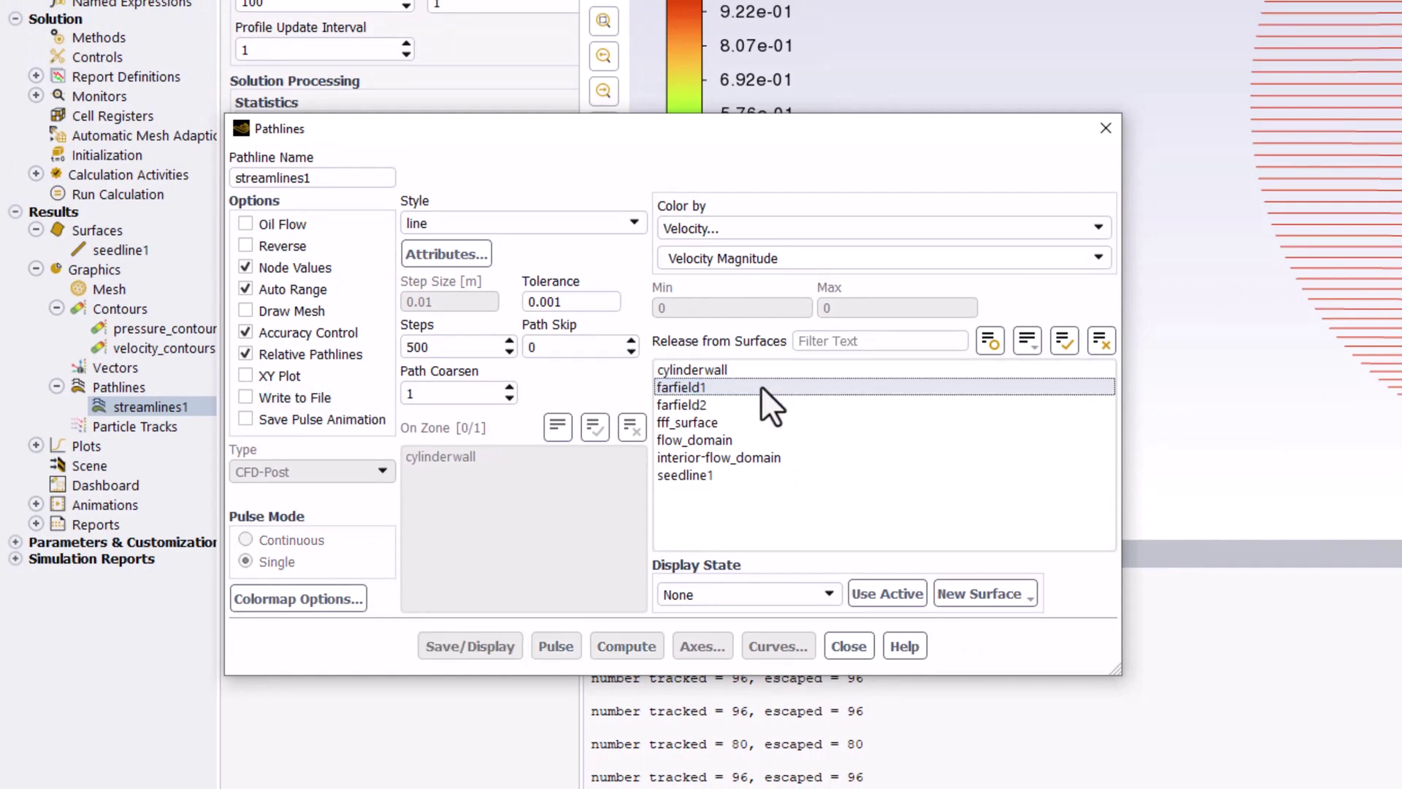
left_click(759, 474)
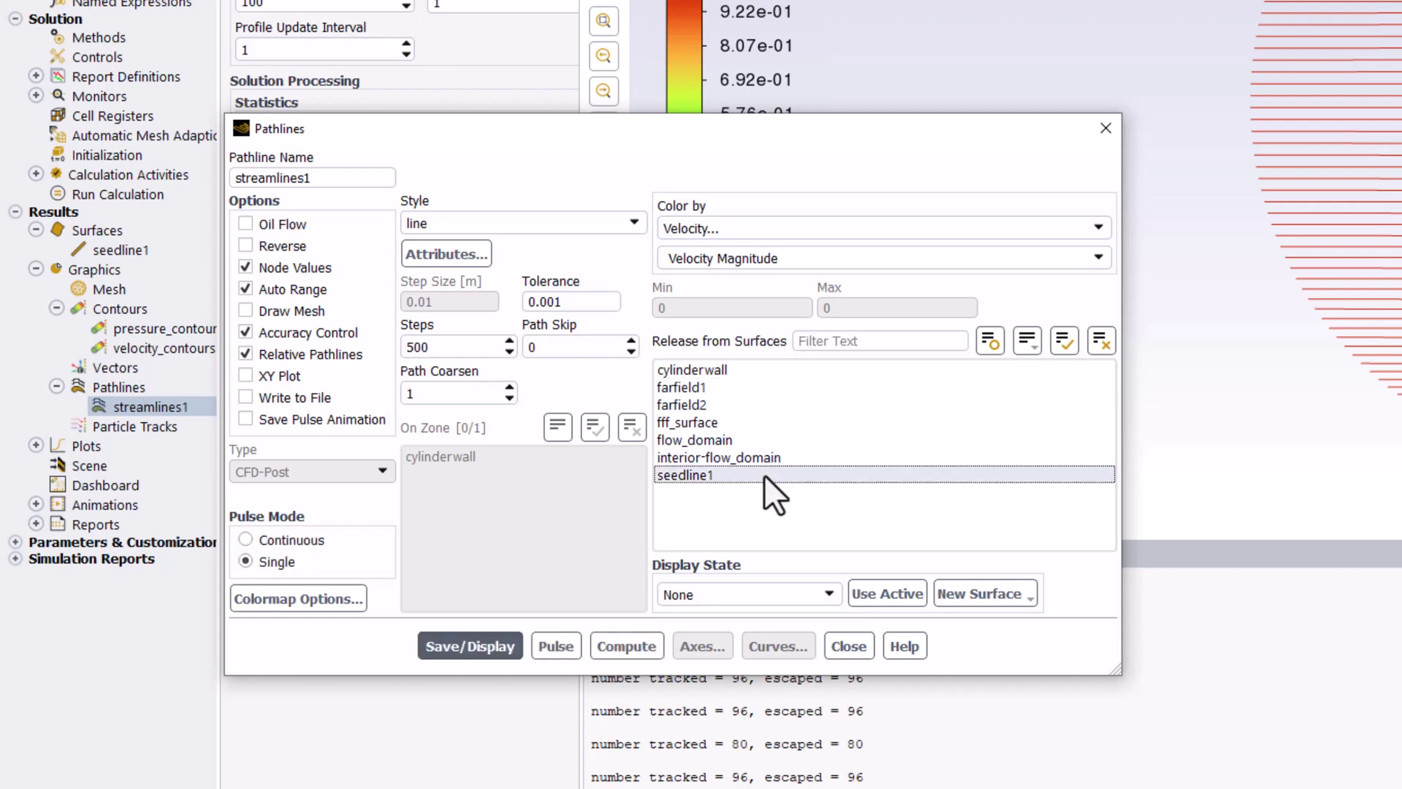
left_click(484, 644)
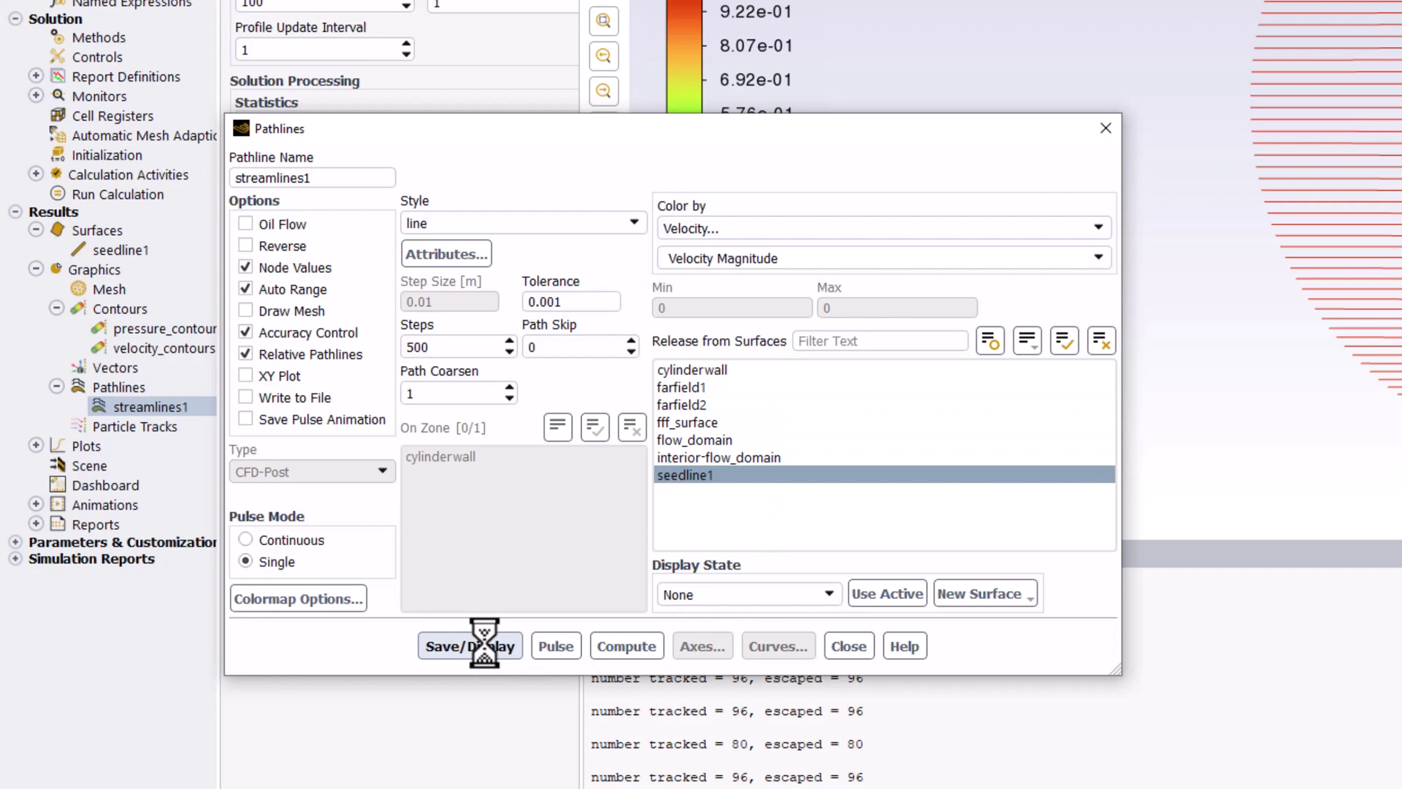
left_click(848, 646)
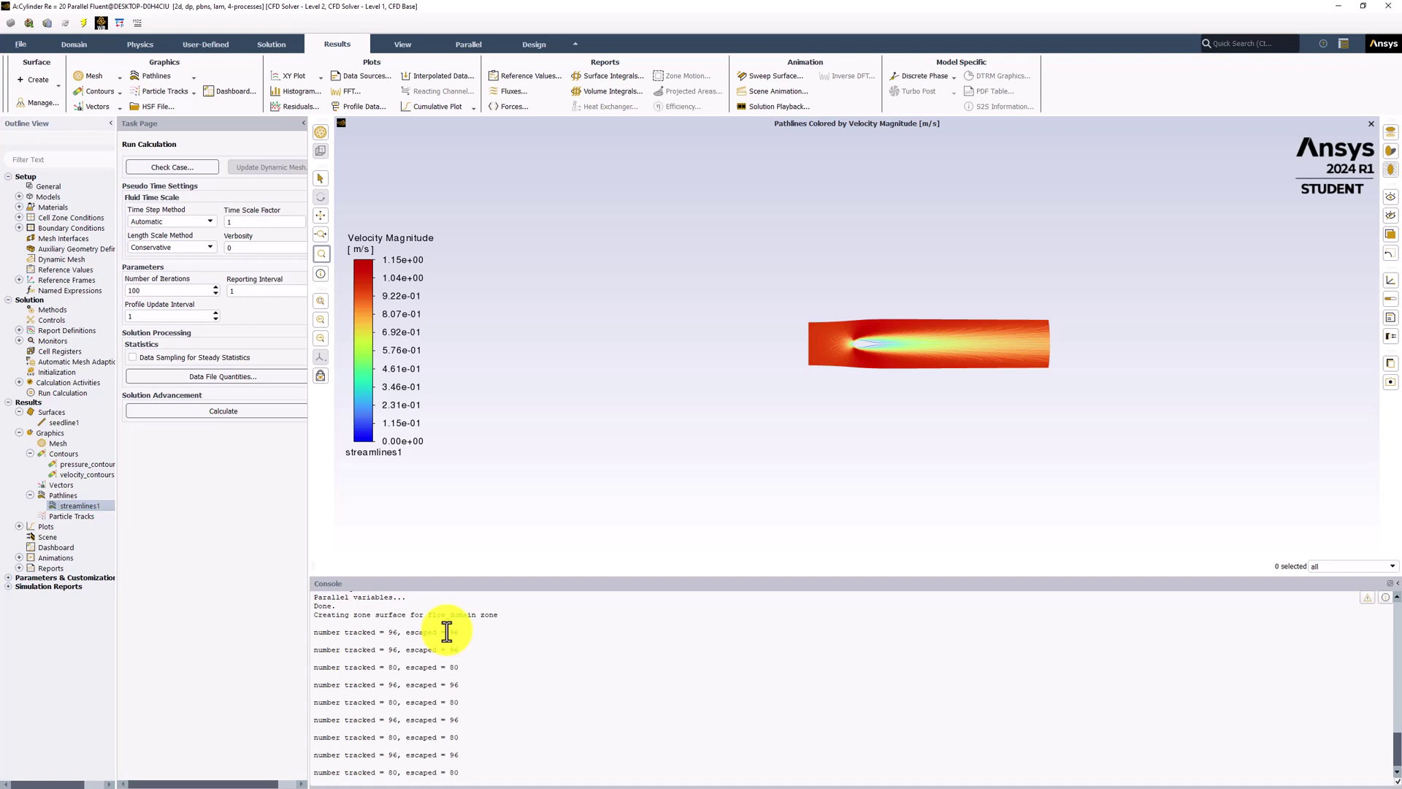
Step: Zoom in on the pathlines in the cylinder's wake
mouse_move(399, 339)
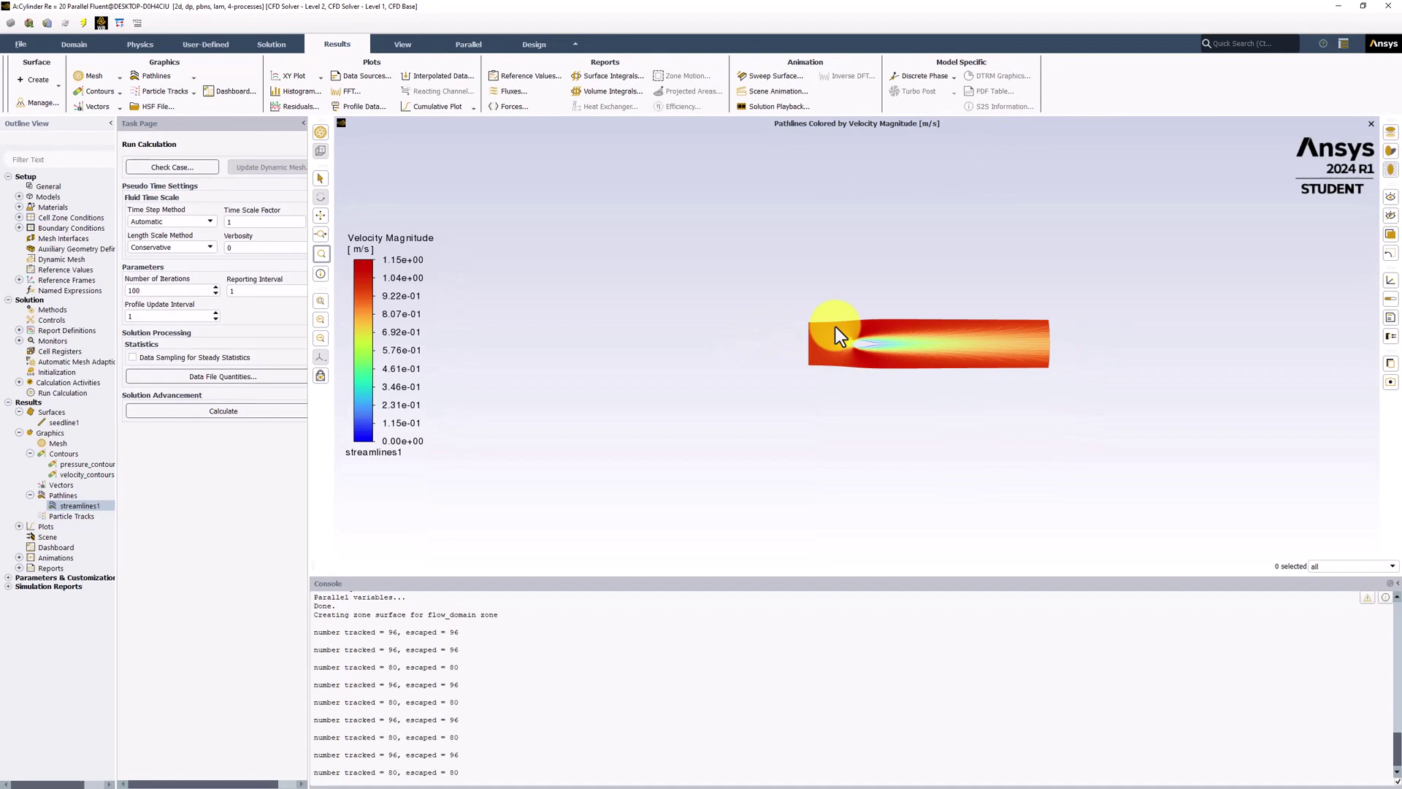
left_click_drag(905, 362, 904, 362)
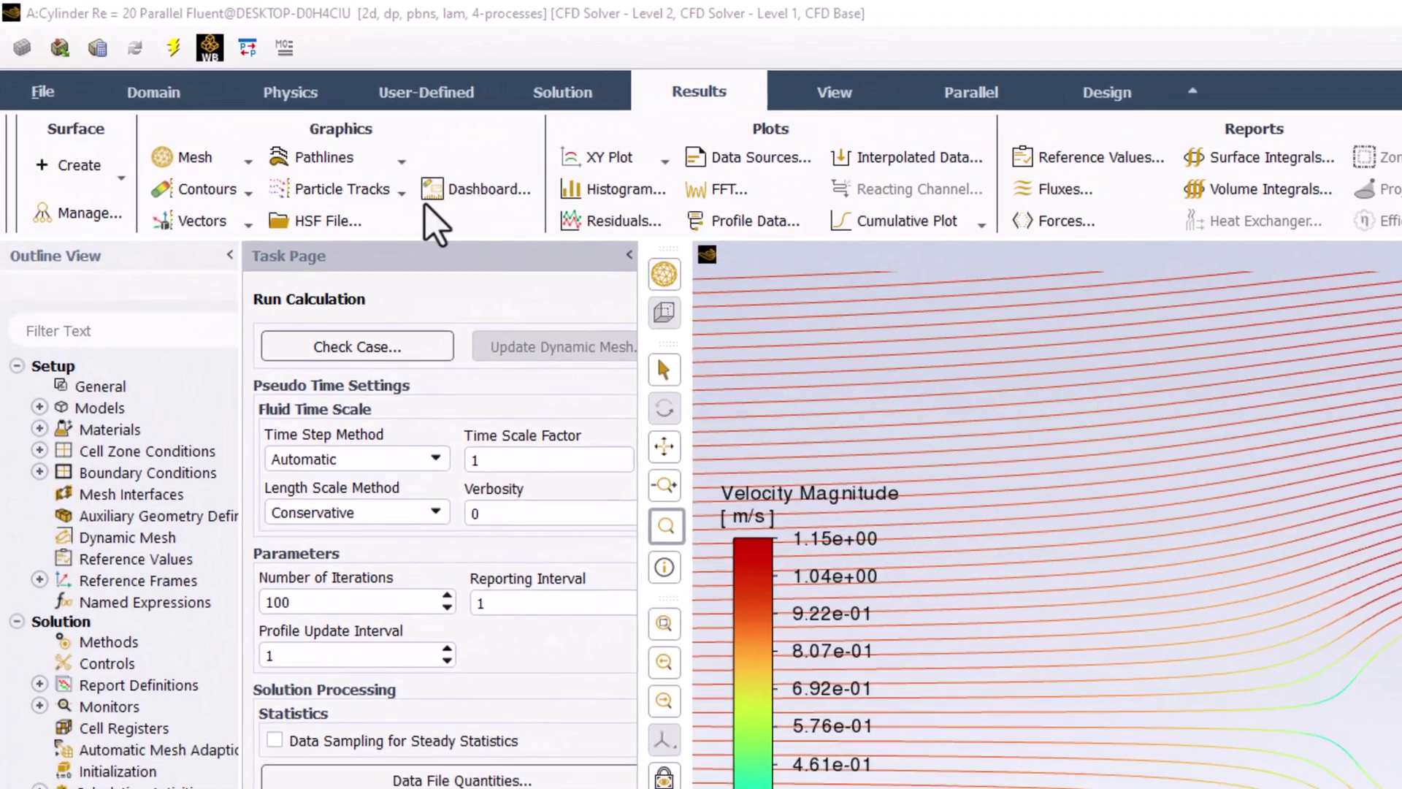
Step: Start a new Line/Rake surface named seedline2
left_click(107, 173)
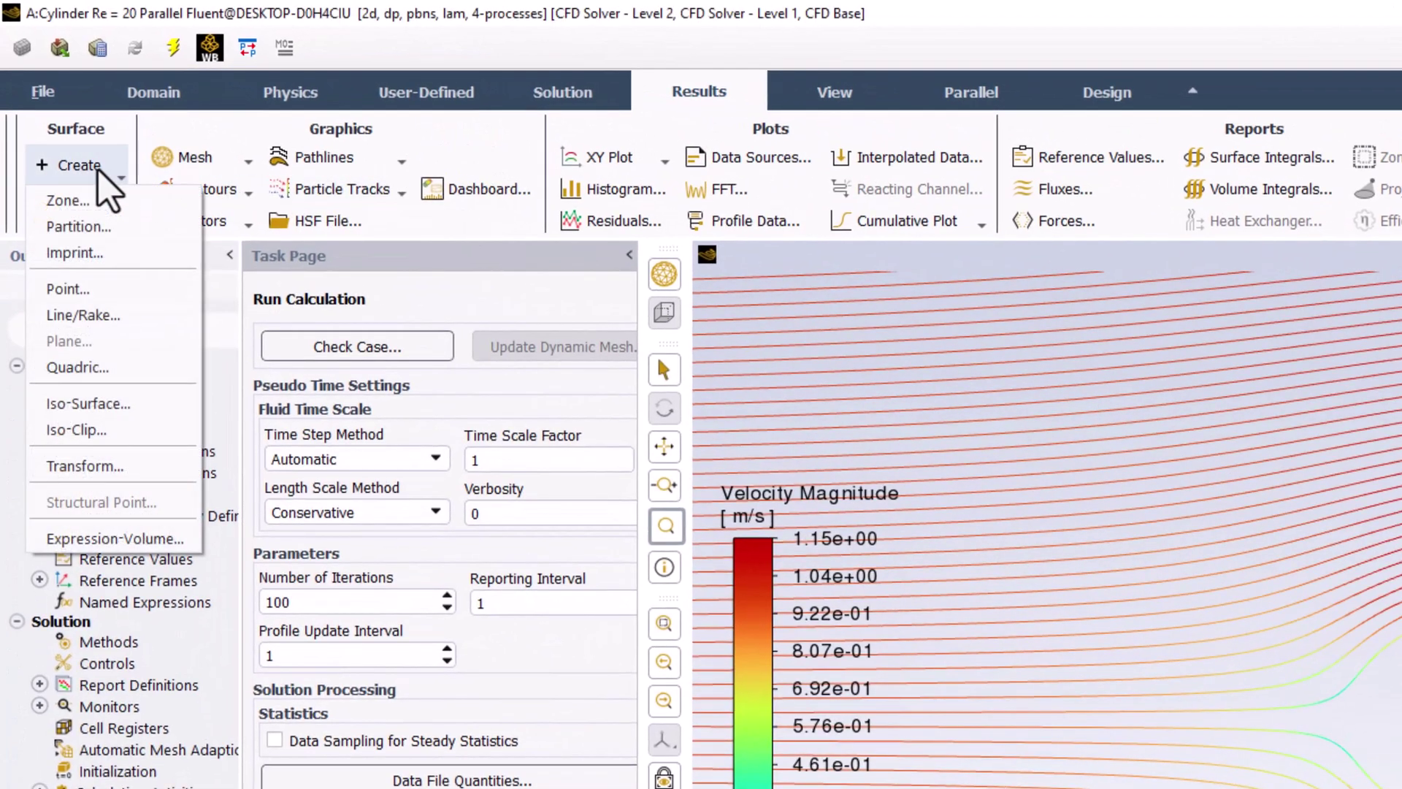
left_click(125, 314)
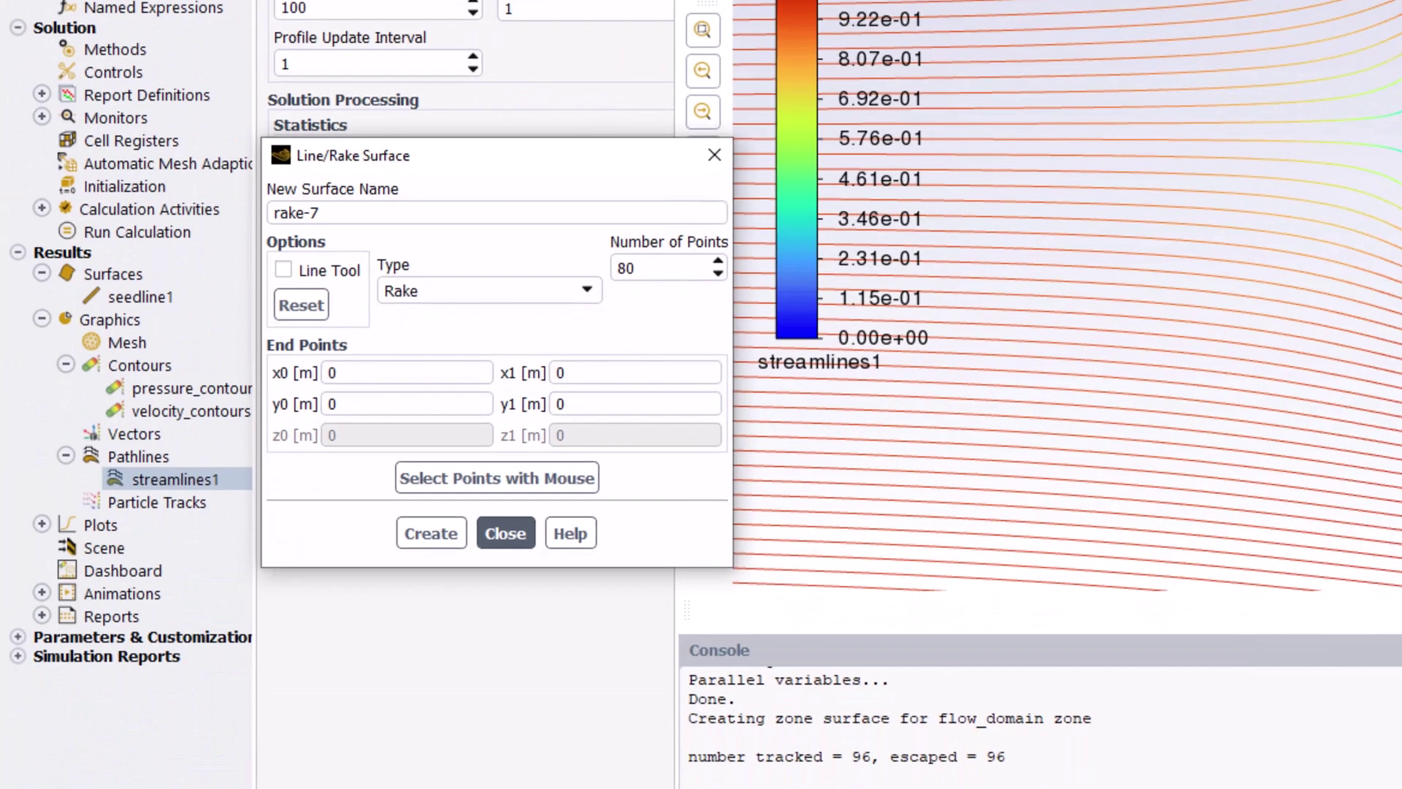
left_click(482, 213)
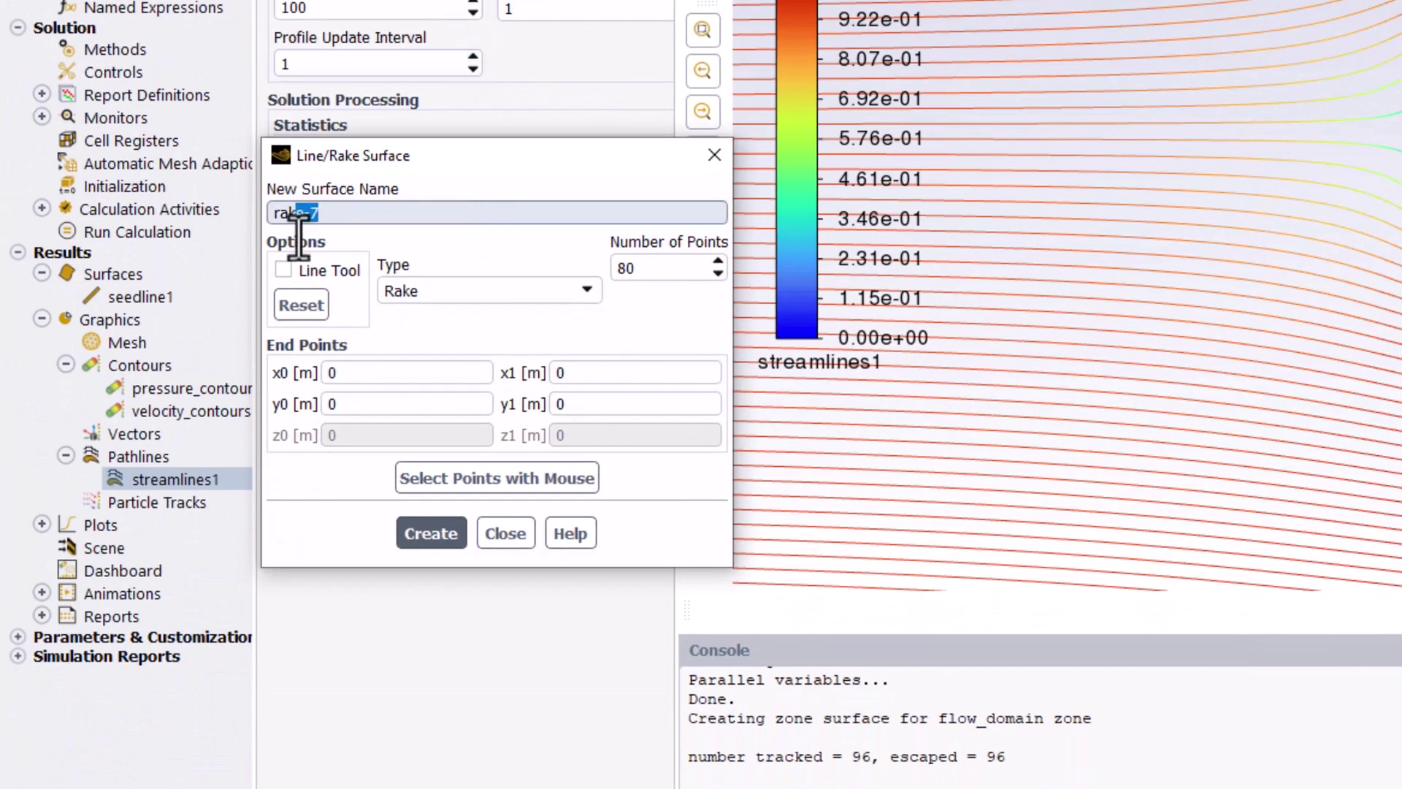
left_click_drag(298, 241, 282, 248)
type("seedl")
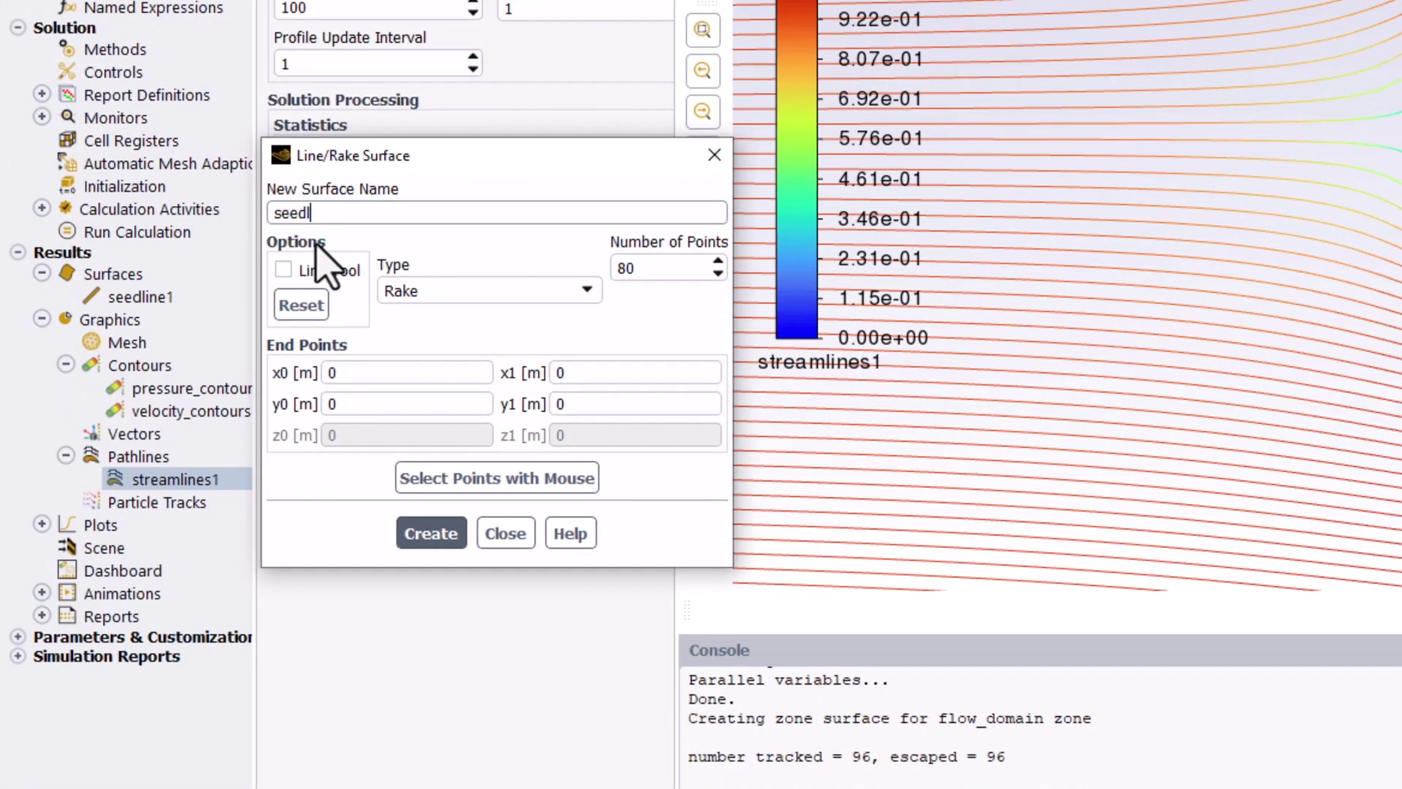
type("ine2")
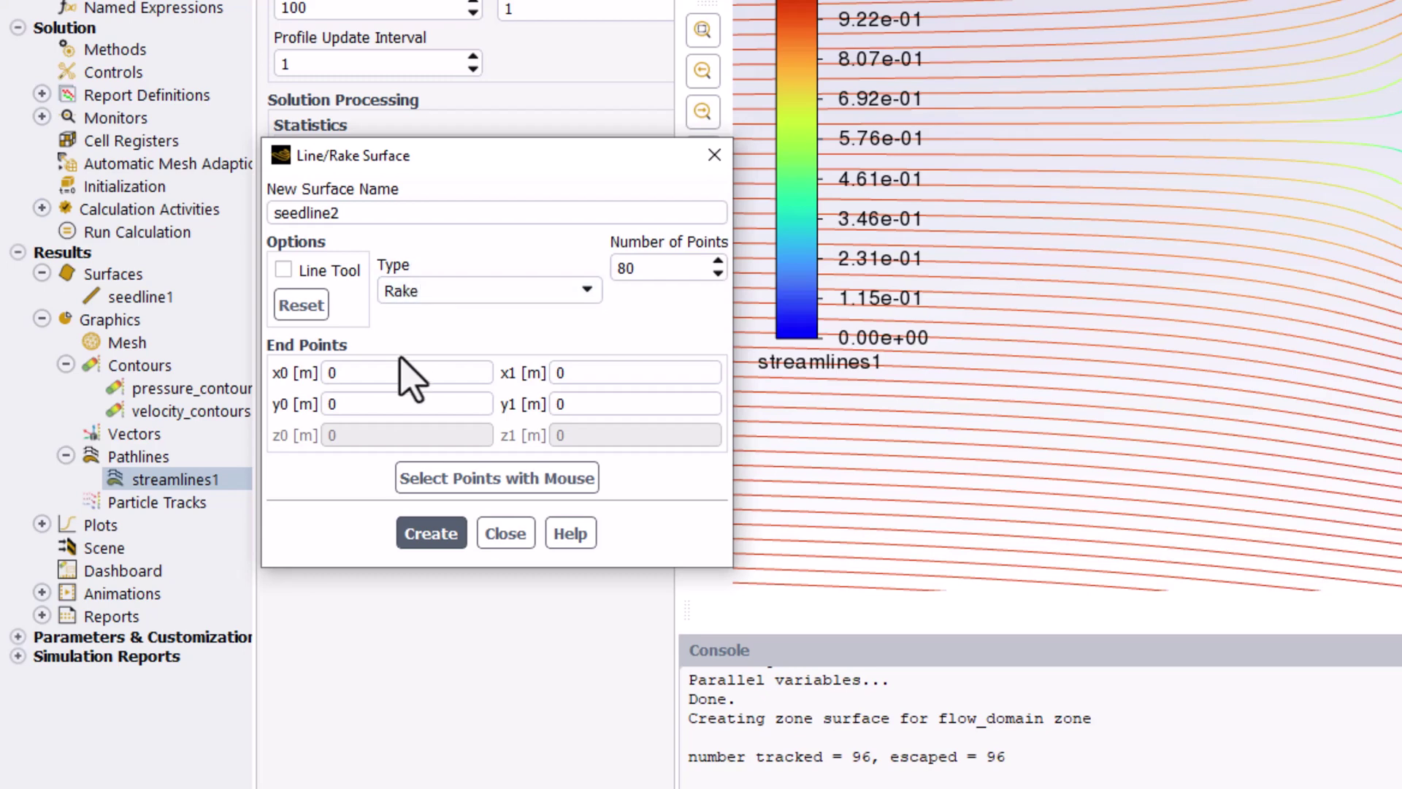
Step: Set x0=x1=0.5, y0=-0.4, y1=0.4 and 11 points, then create seedline2
left_click_drag(370, 366, 289, 362)
type(".5")
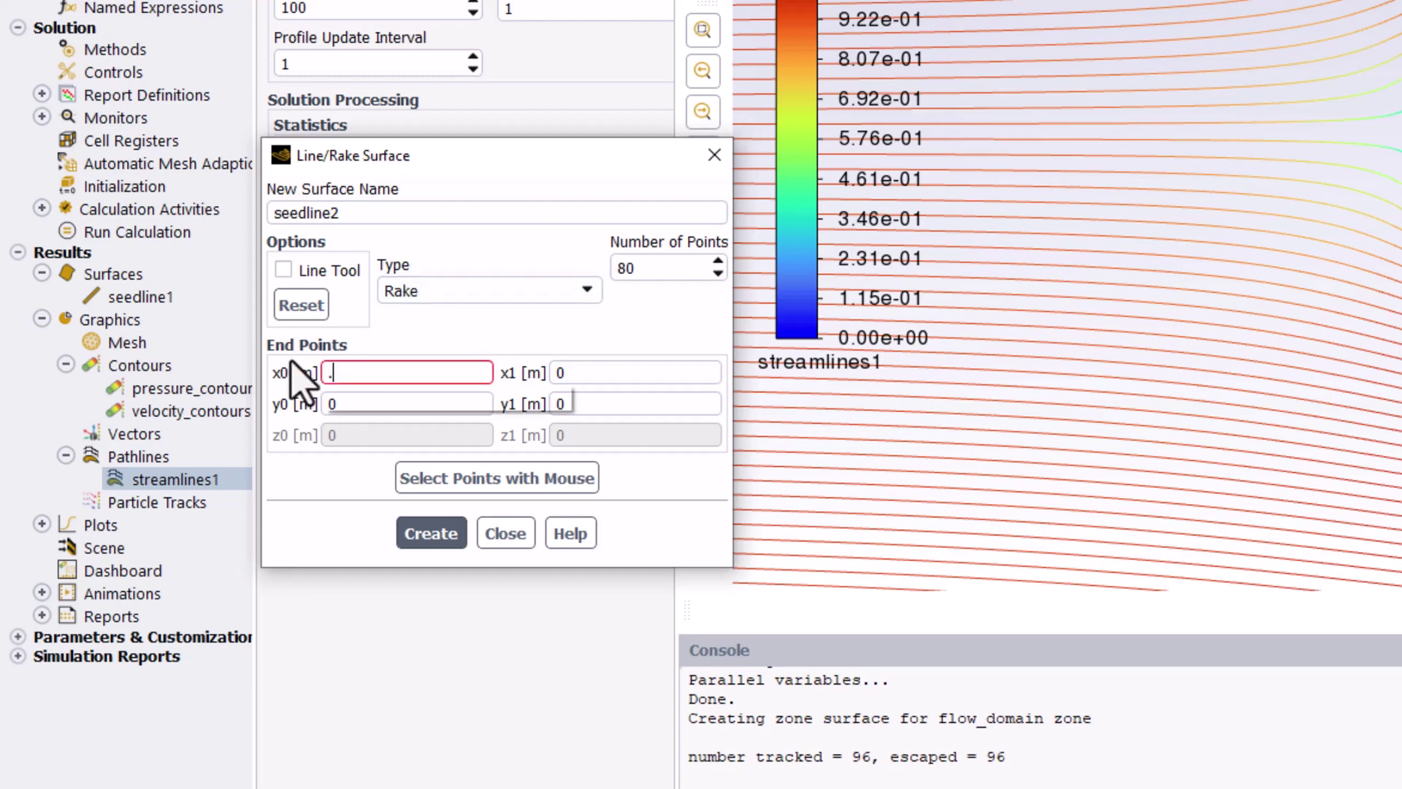
left_click(593, 373)
type(".5")
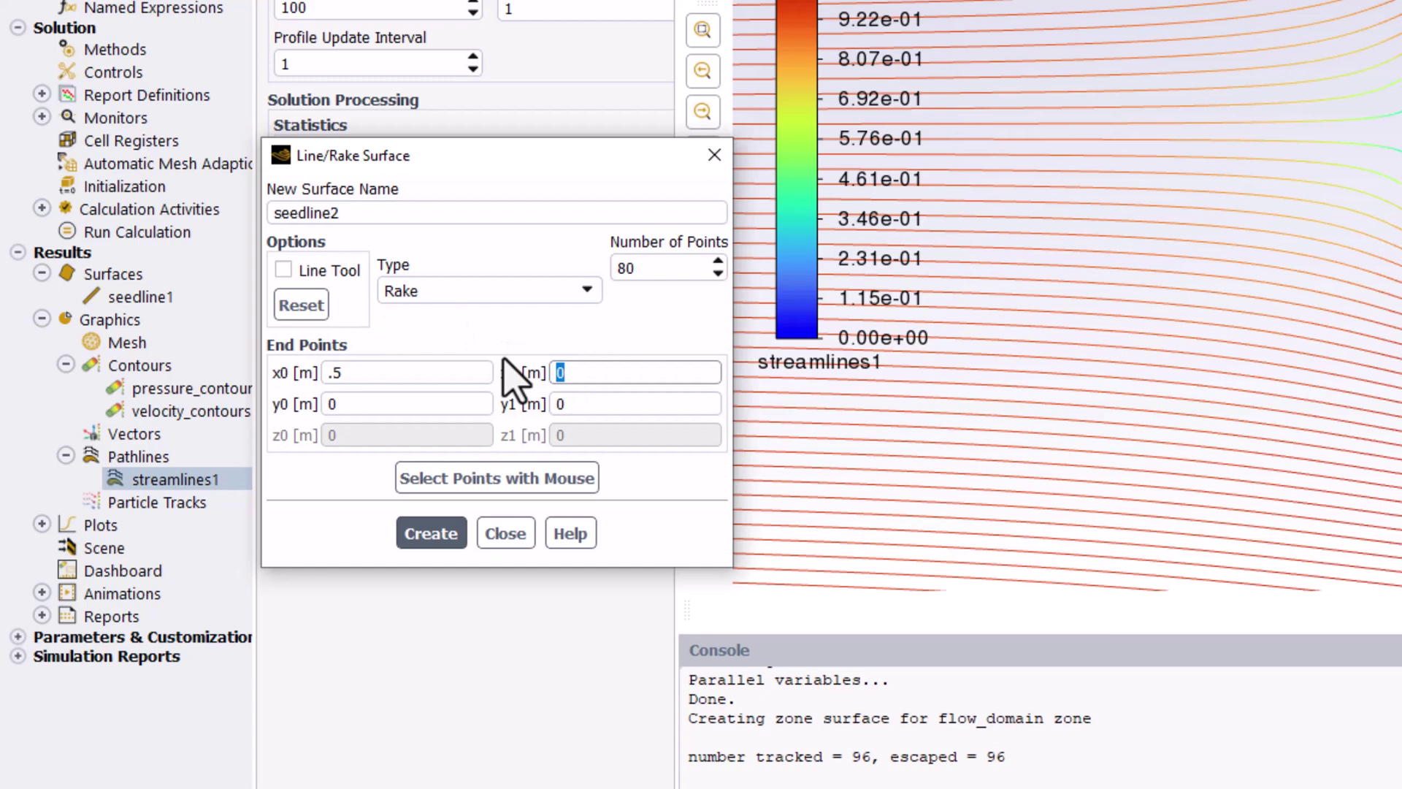
left_click(392, 406)
type("-")
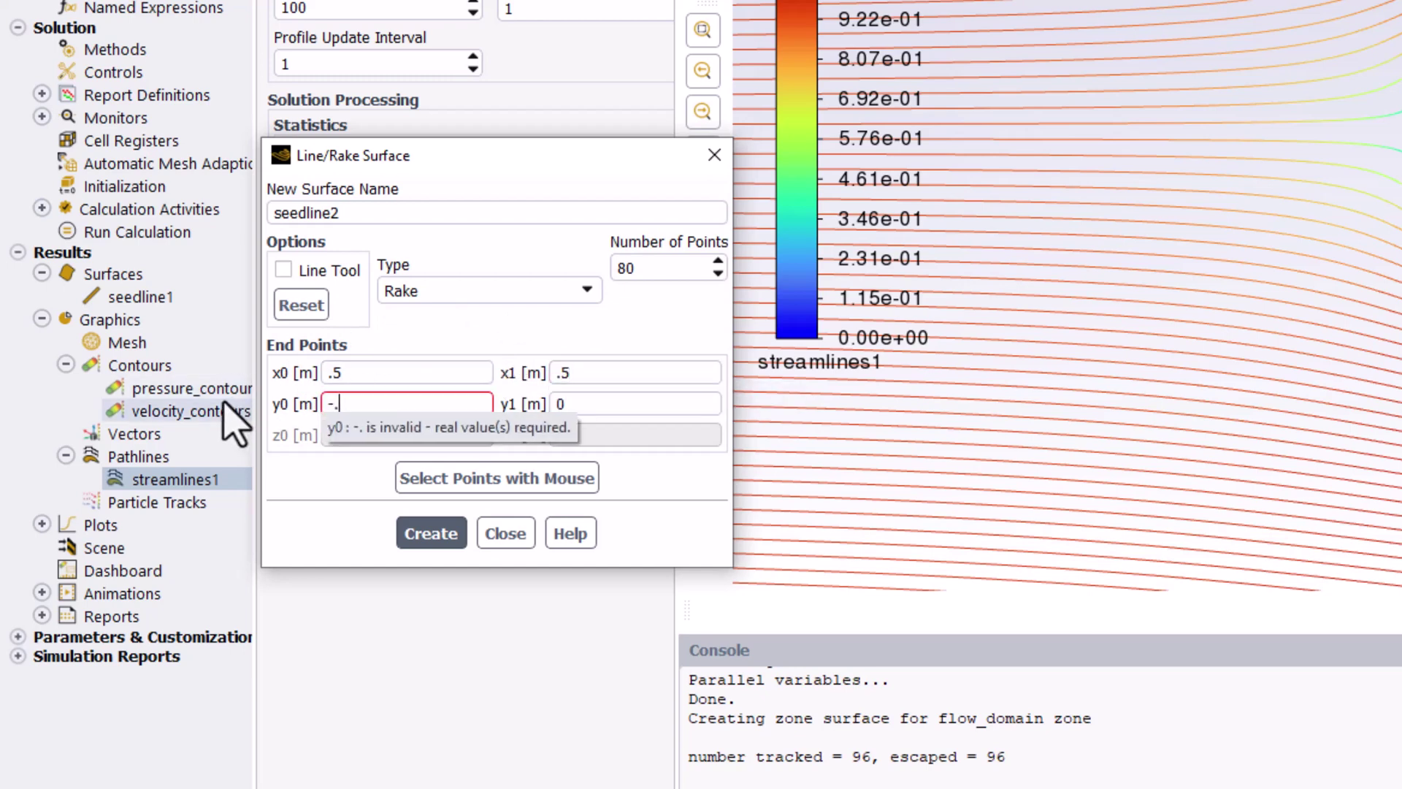
type(".4")
left_click(572, 404)
type(".4")
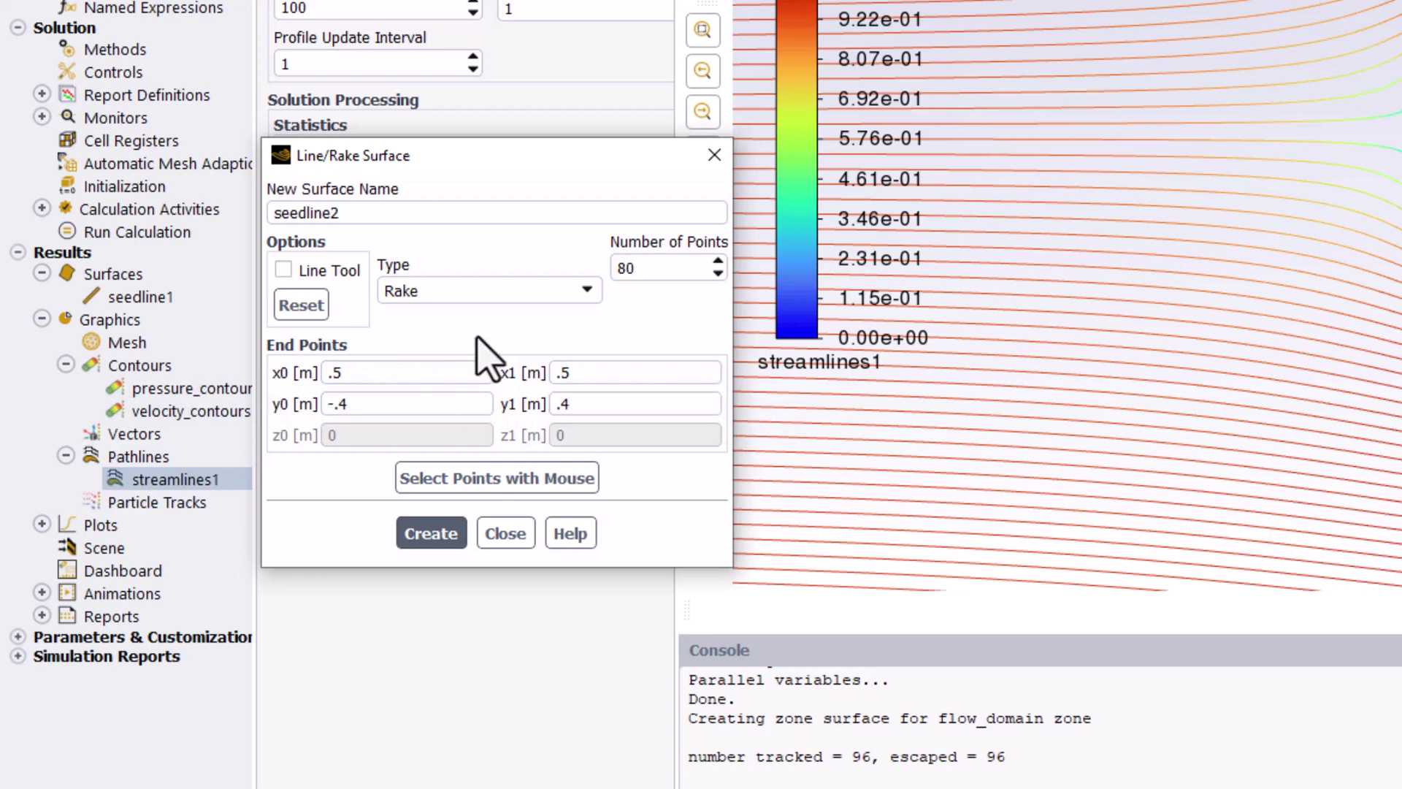
double_click(625, 268)
type("11")
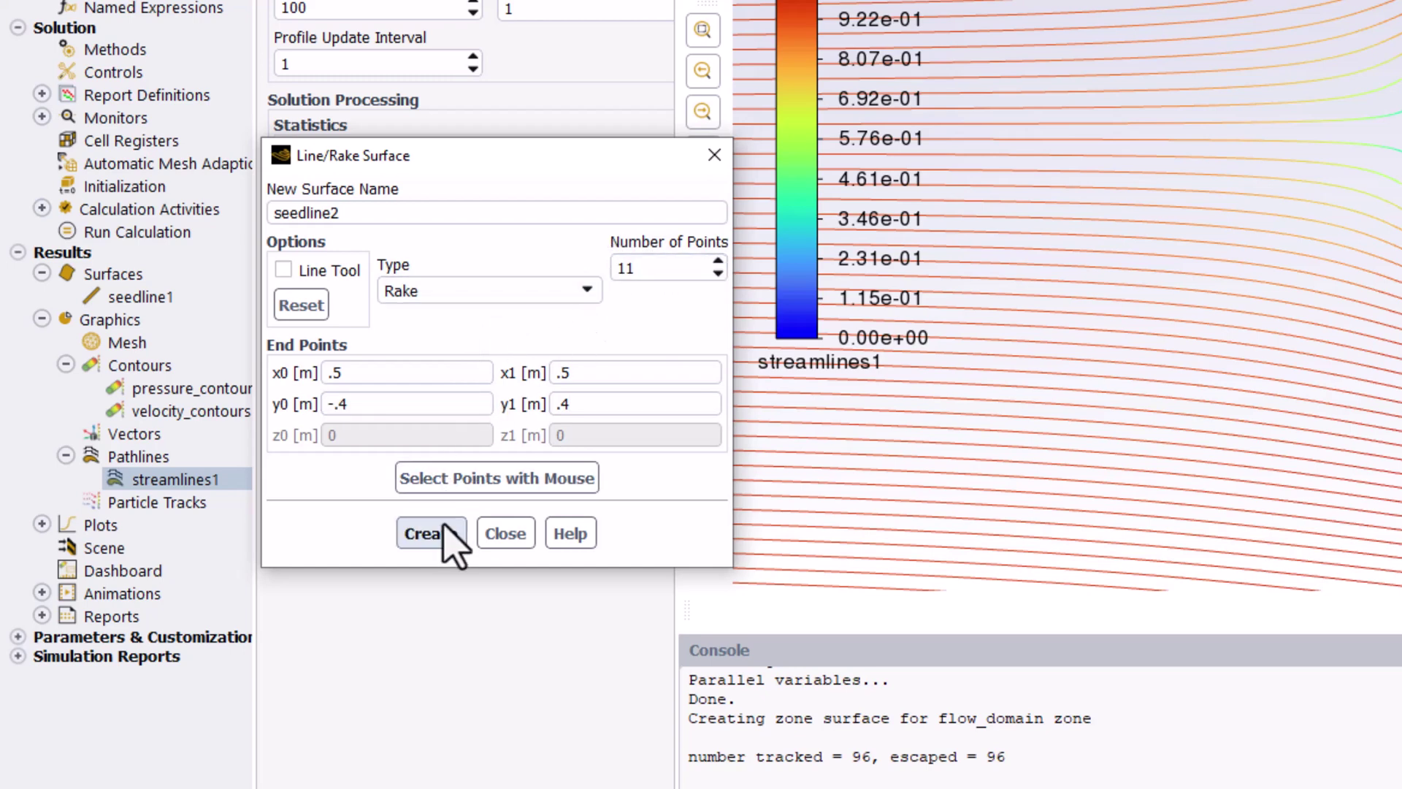
left_click(446, 544)
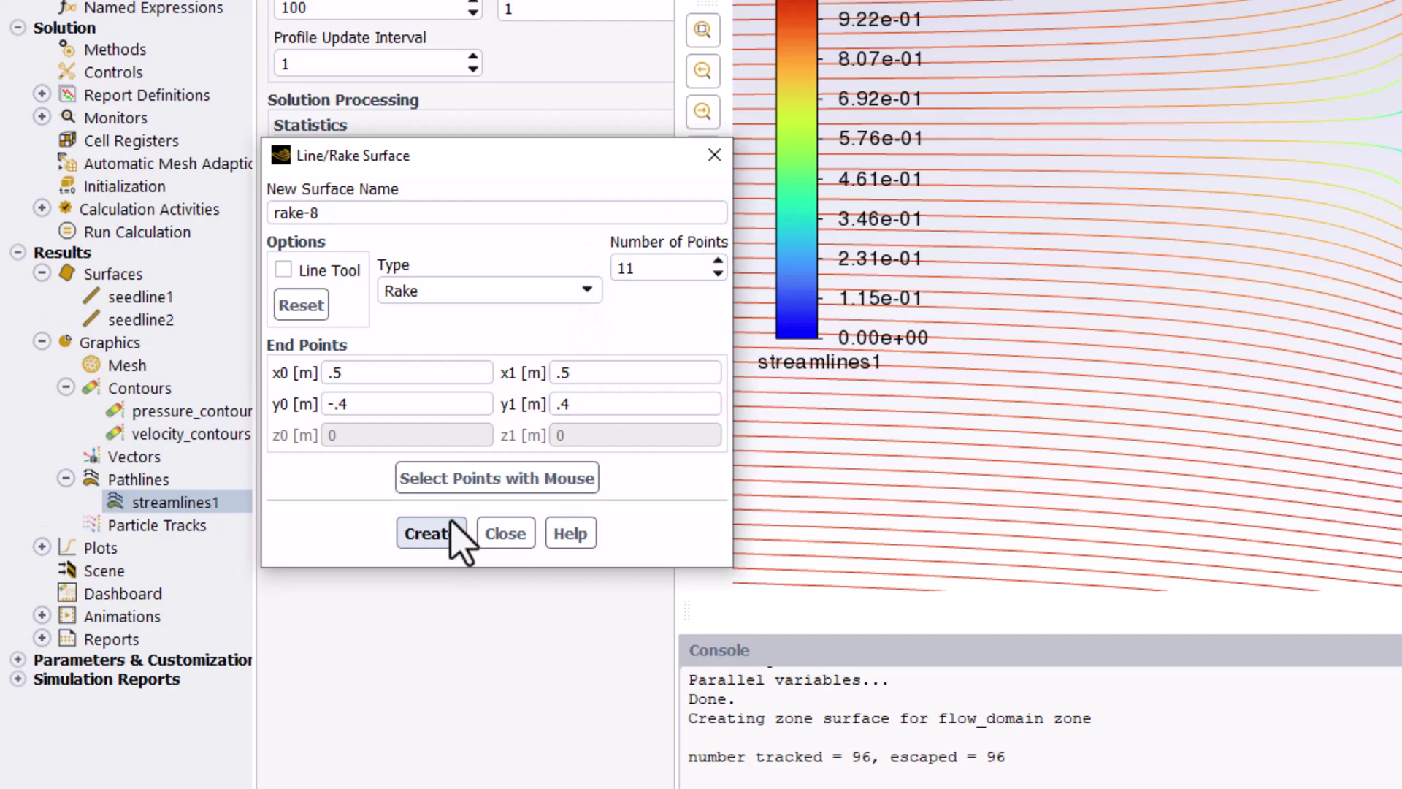
Step: Add seedline2 to streamlines1's release surfaces and redraw the pathlines
left_click(505, 531)
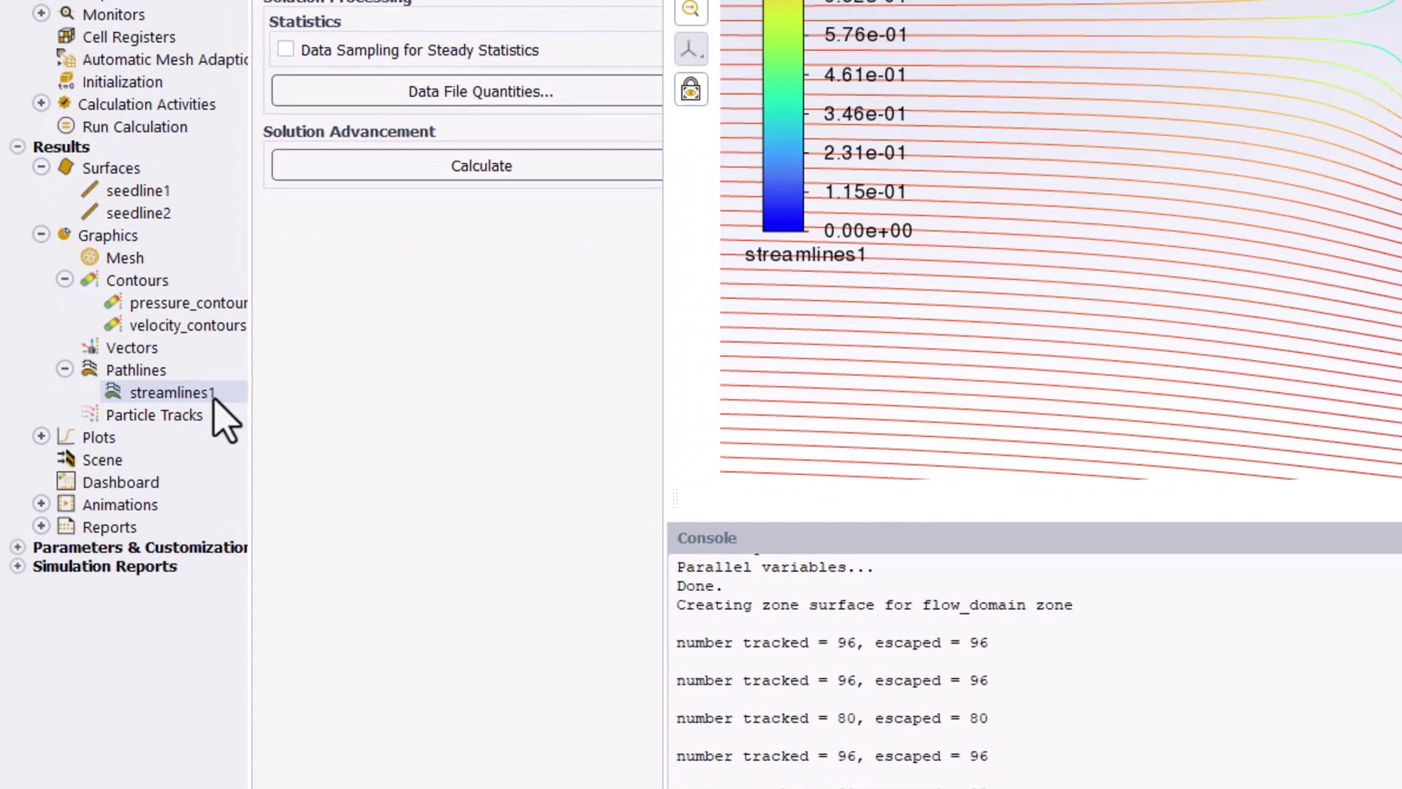
right_click(102, 517)
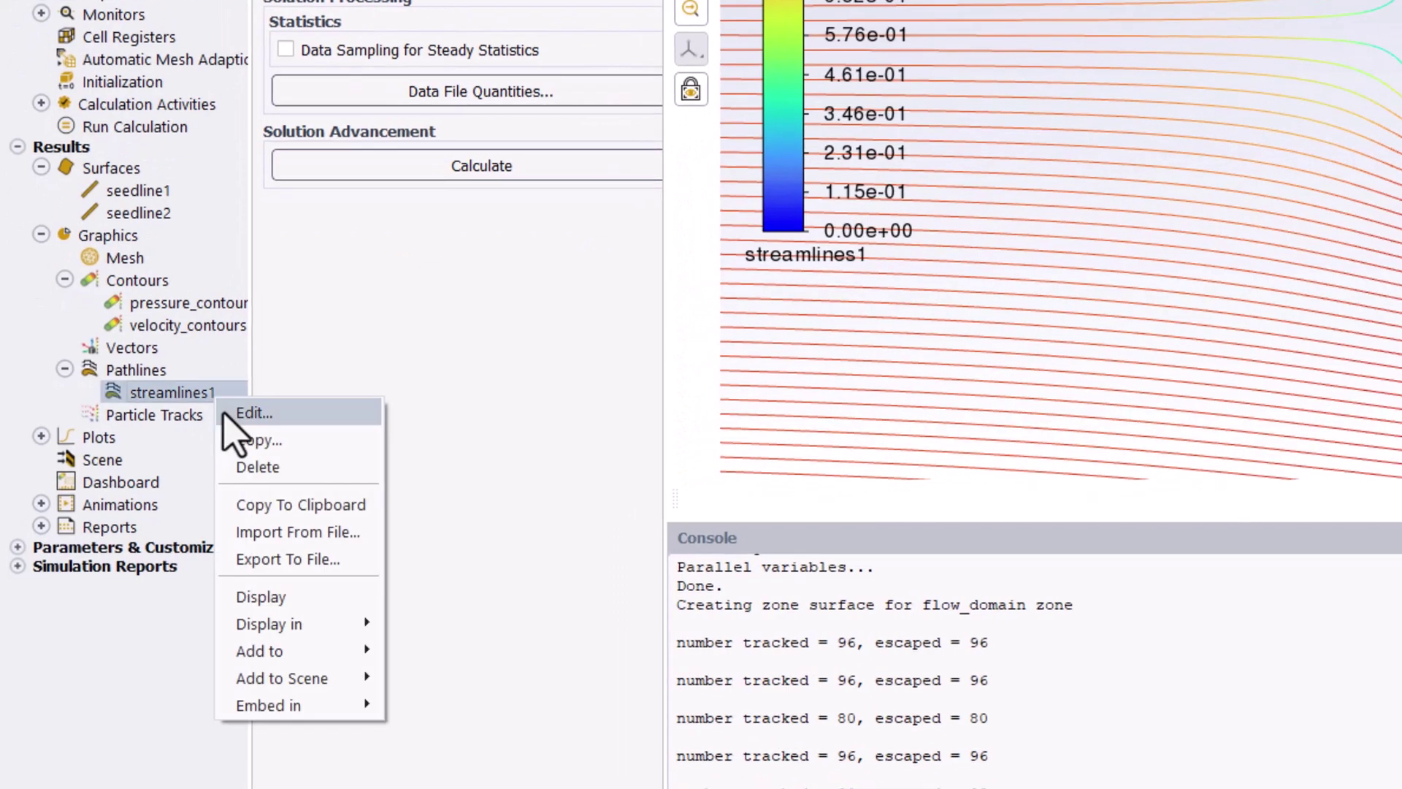
left_click(223, 413)
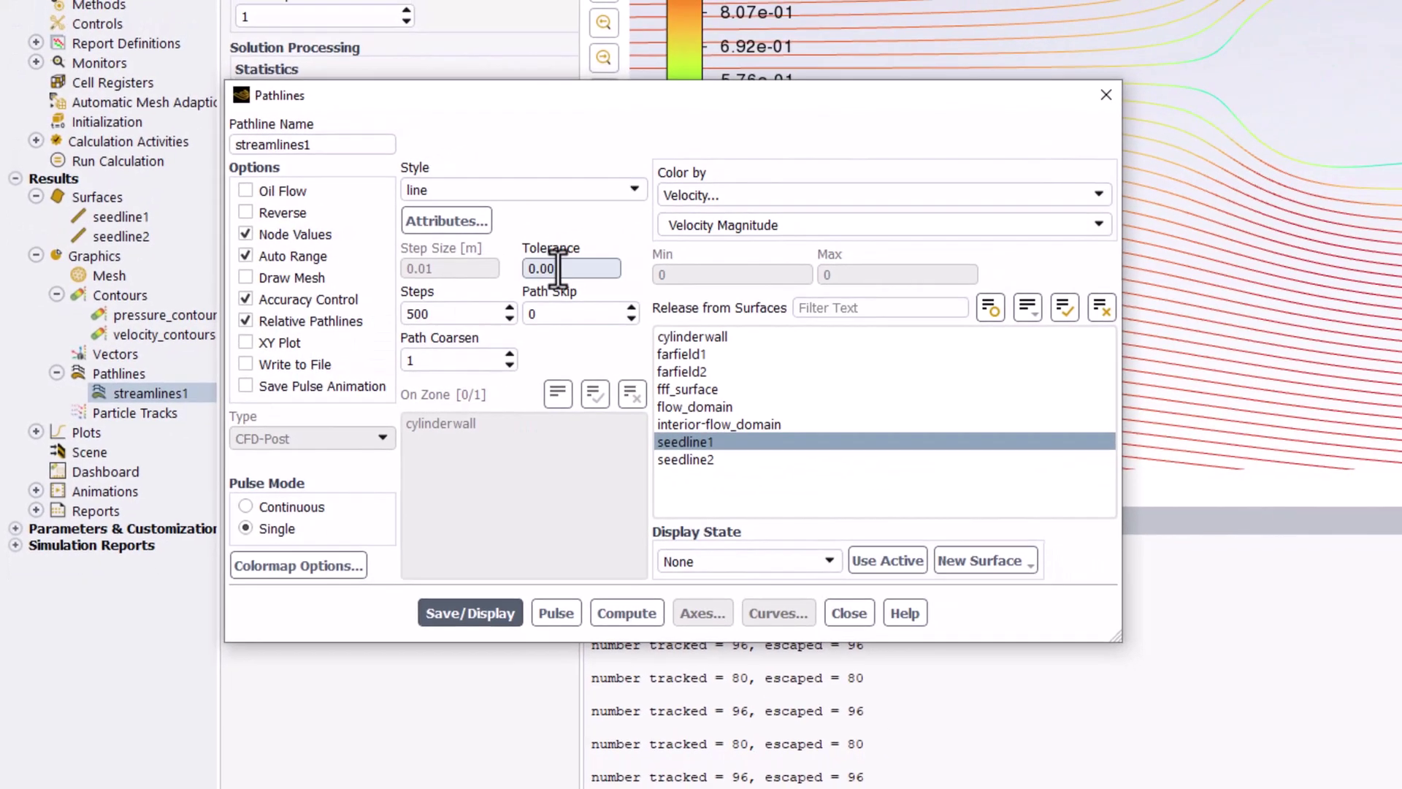
left_click(829, 462)
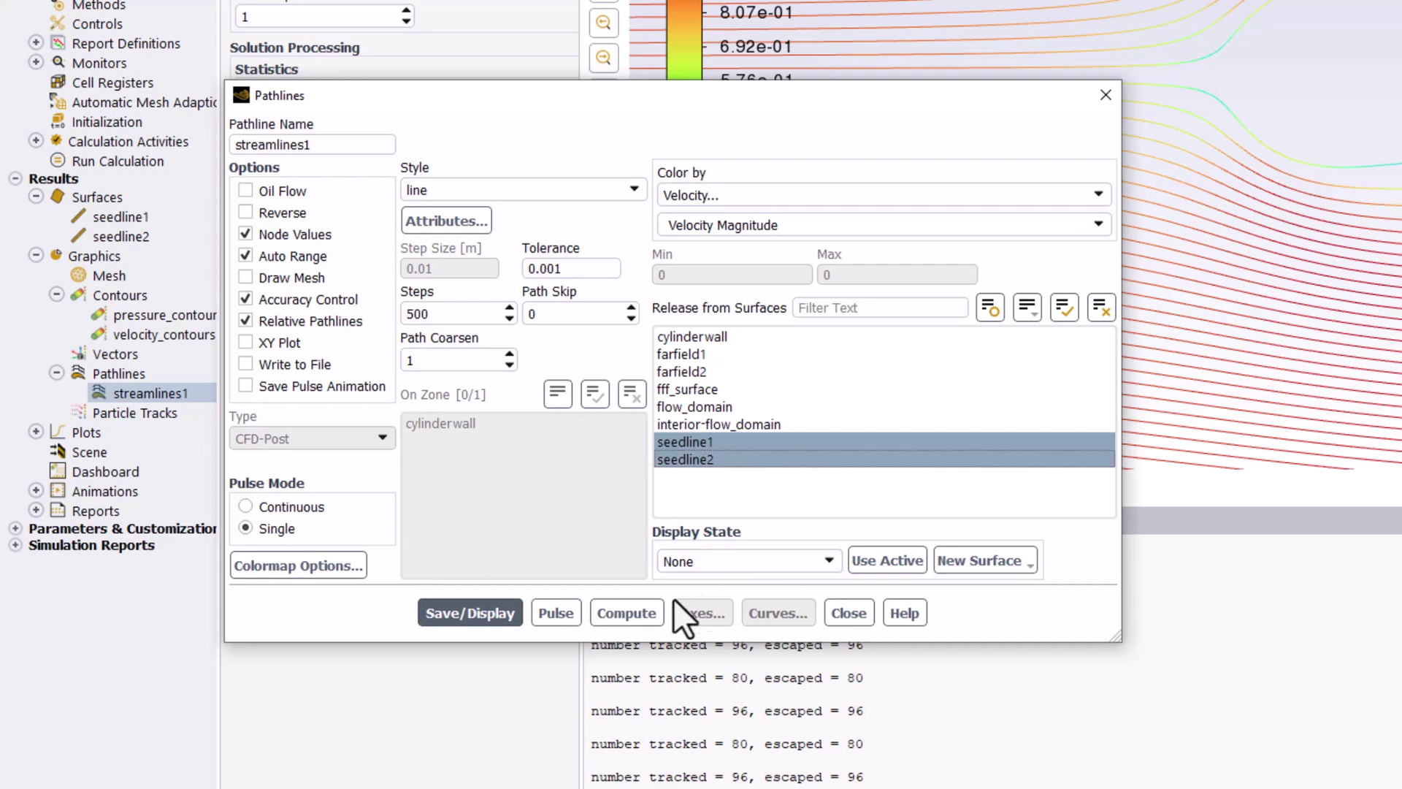
left_click(476, 614)
left_click(844, 615)
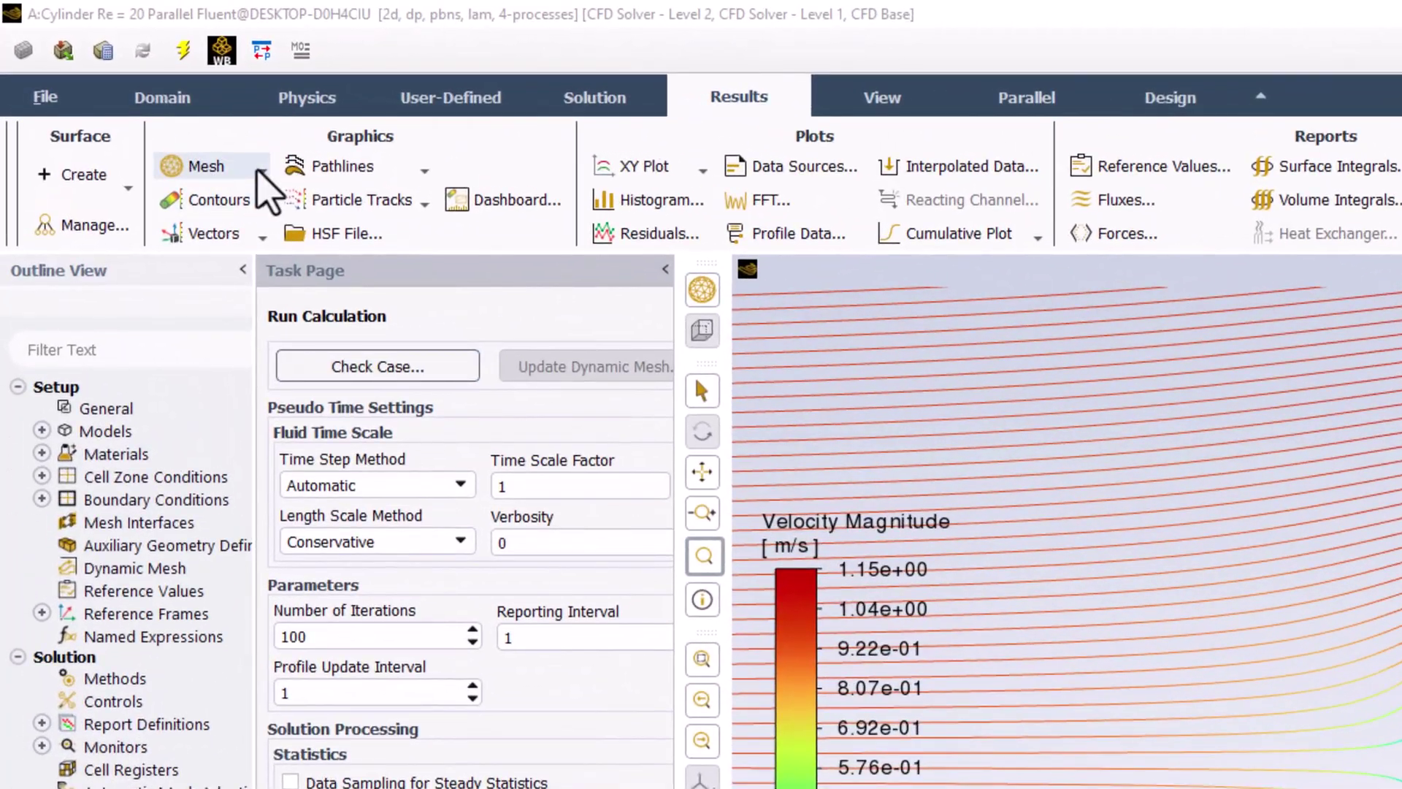
Step: Create and display a mesh named 'cylinder' showing only cylinderwall
left_click(259, 175)
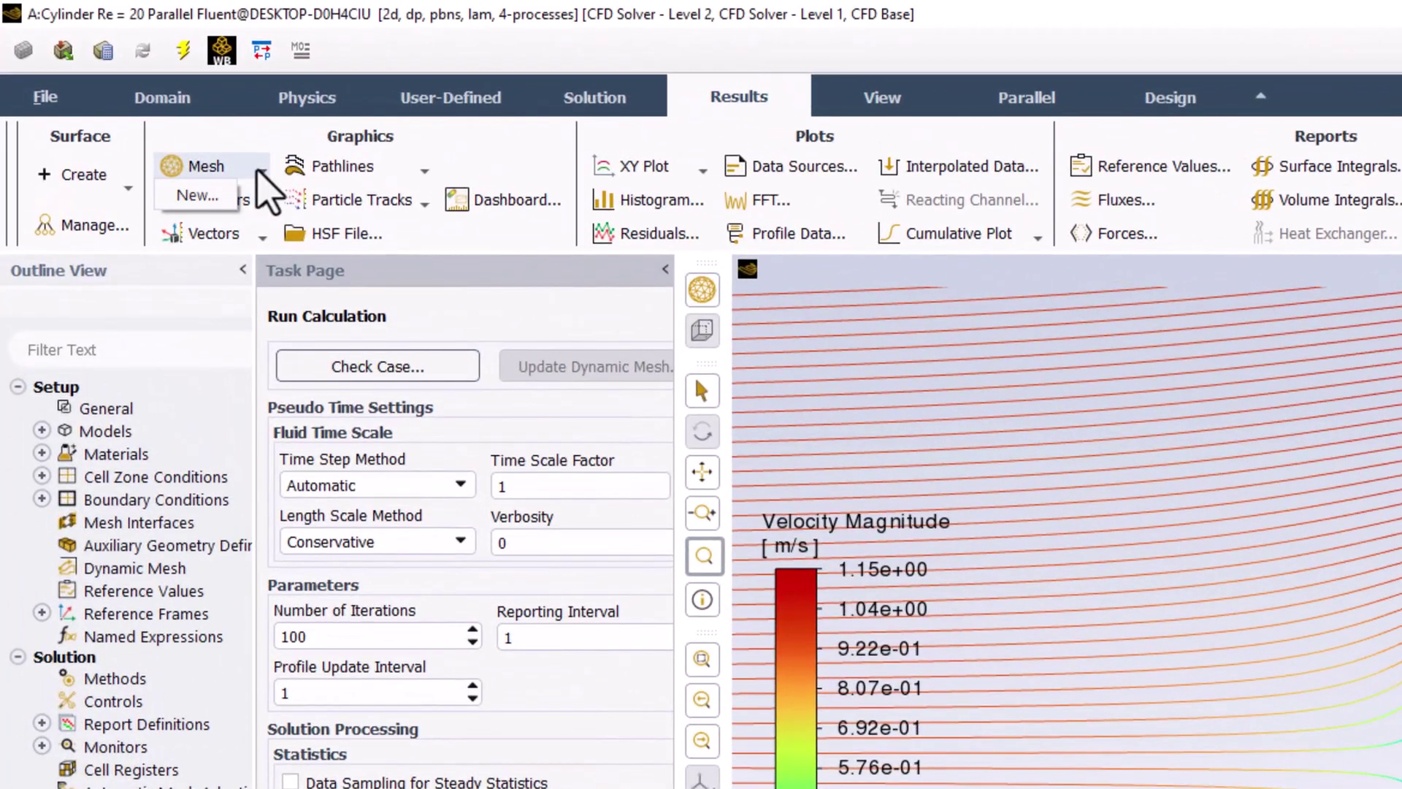
left_click(199, 195)
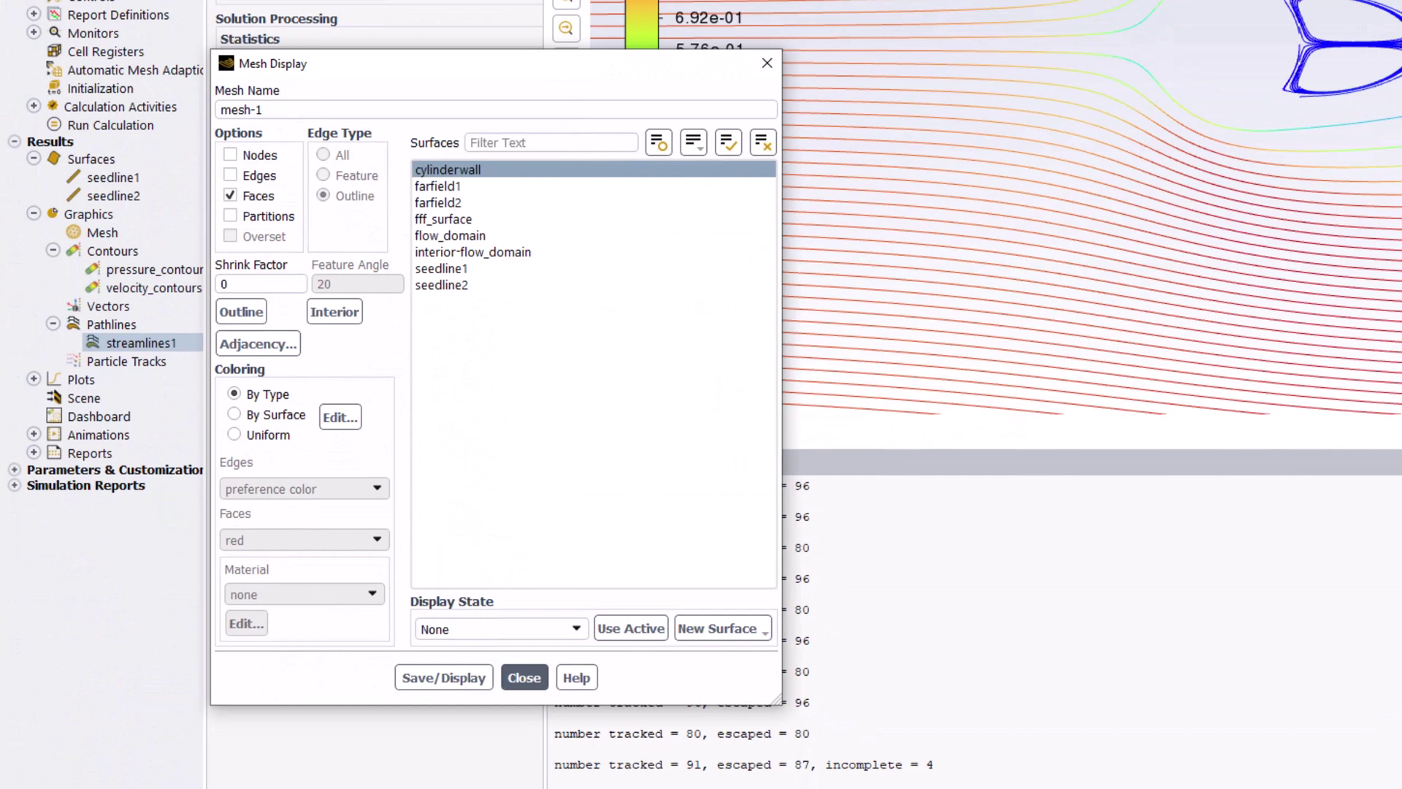
left_click_drag(363, 107, 194, 106)
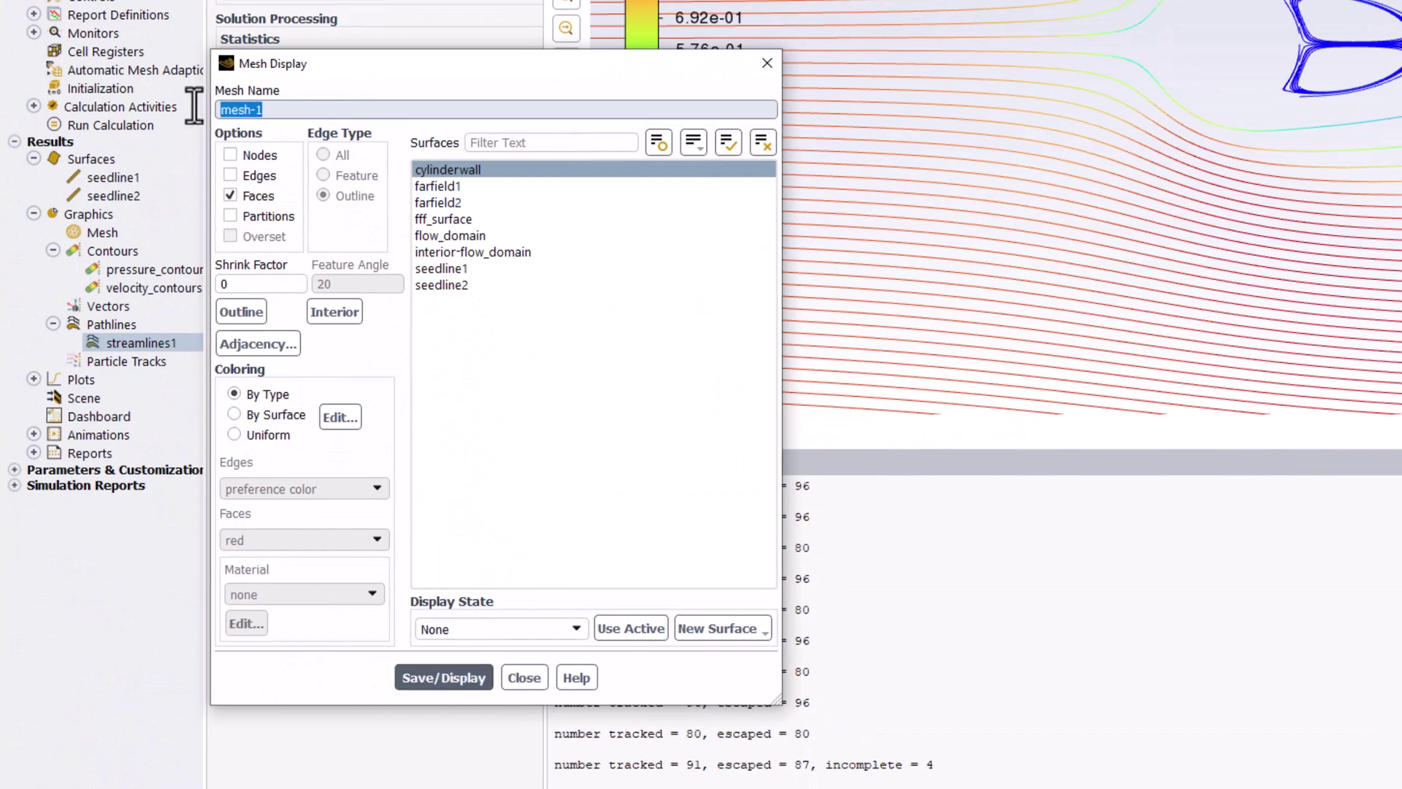
type("cylinde")
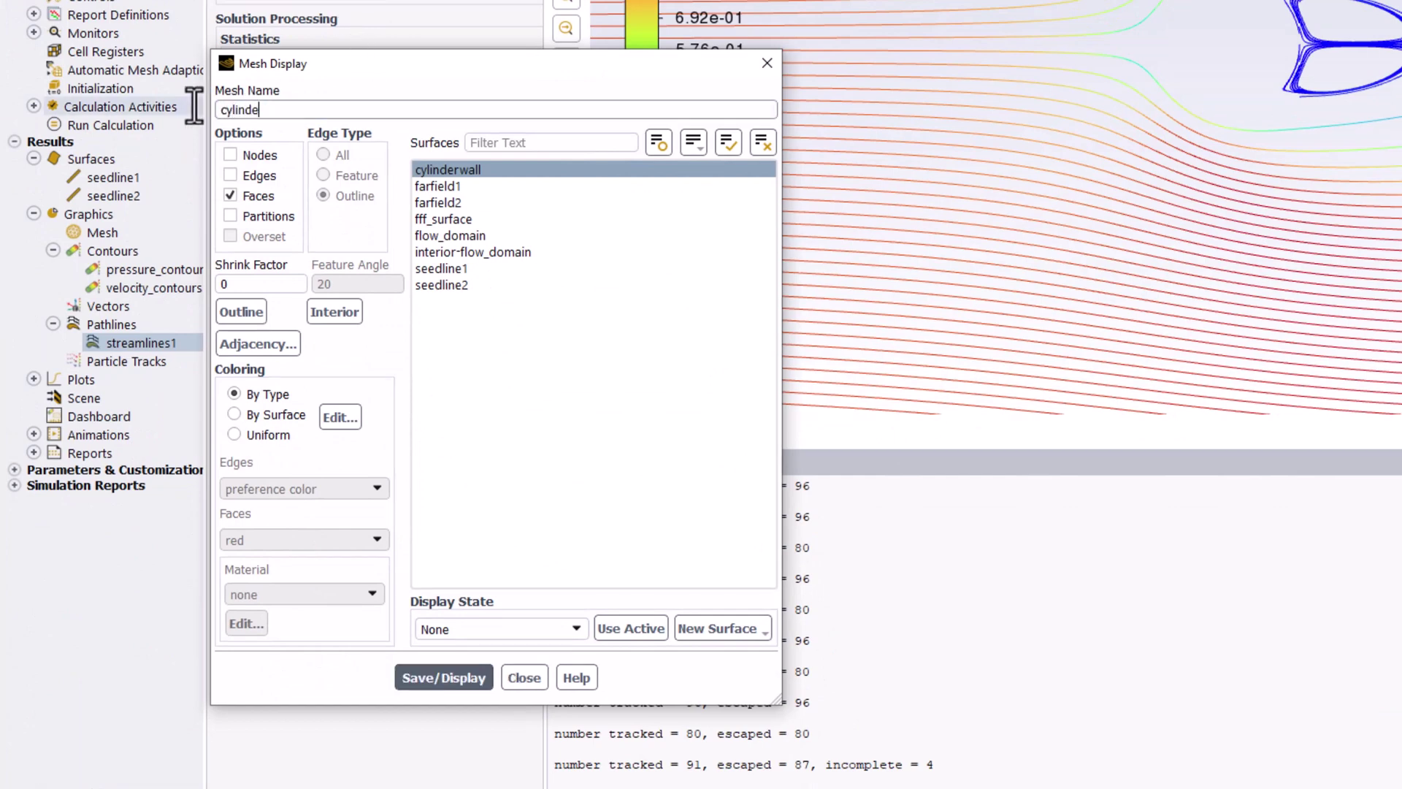
type("r")
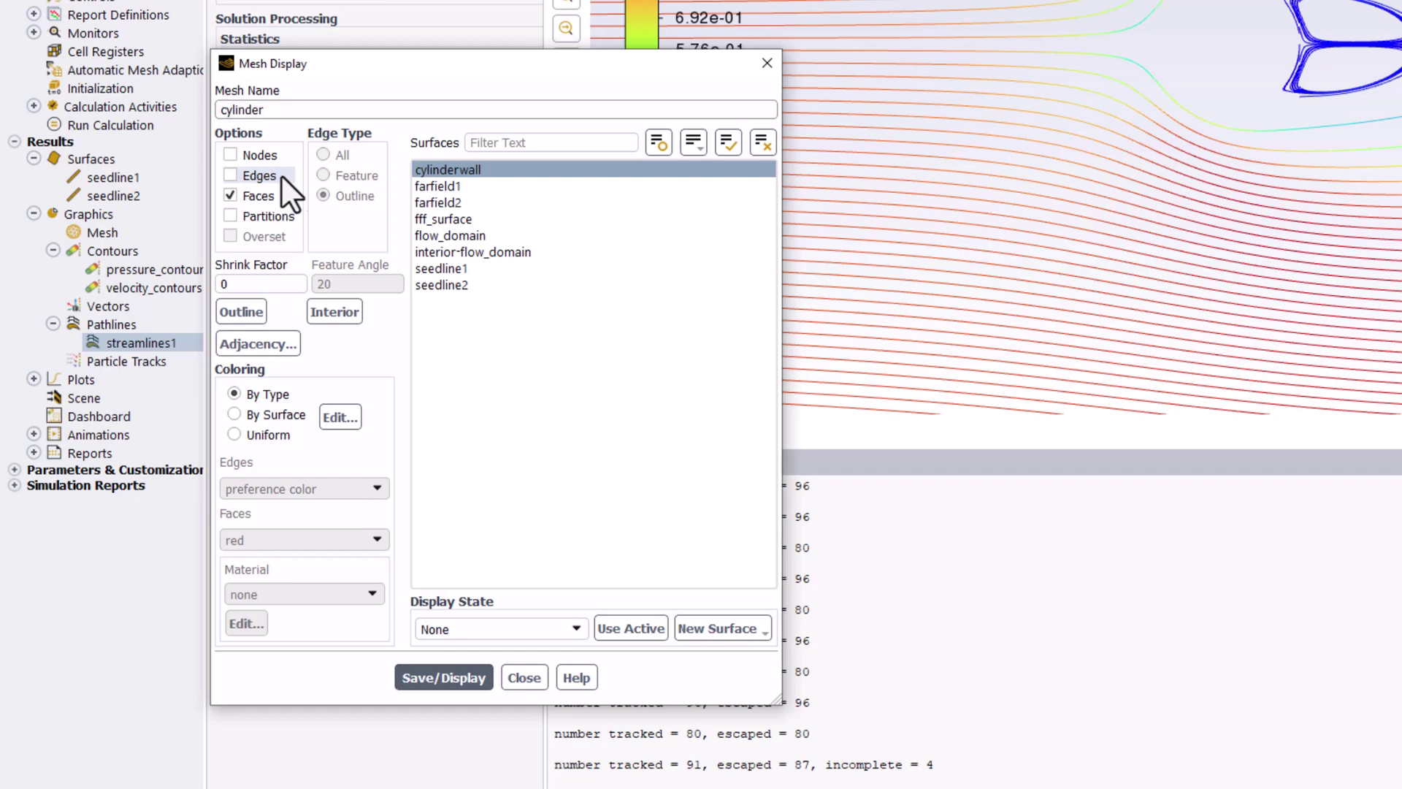
left_click(746, 171)
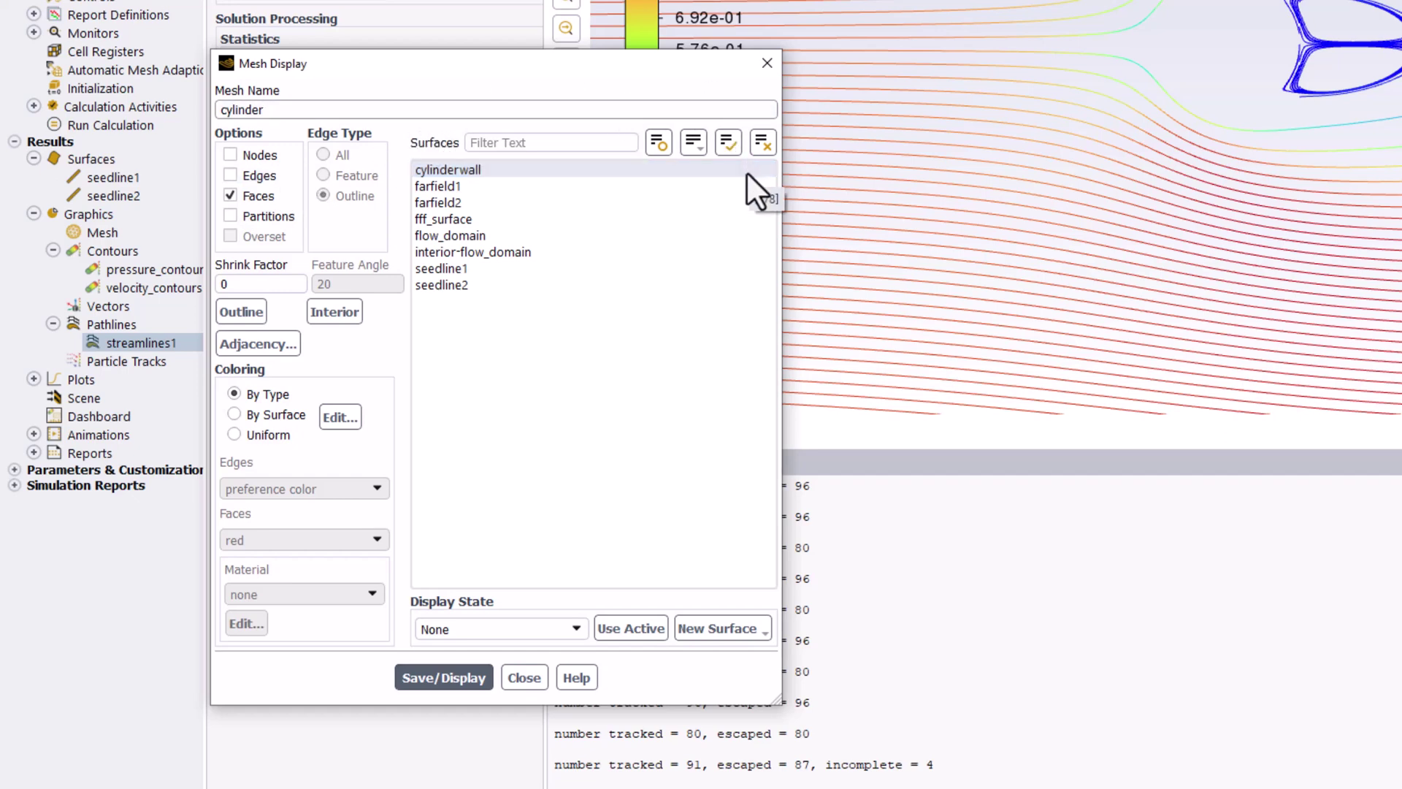
left_click(746, 173)
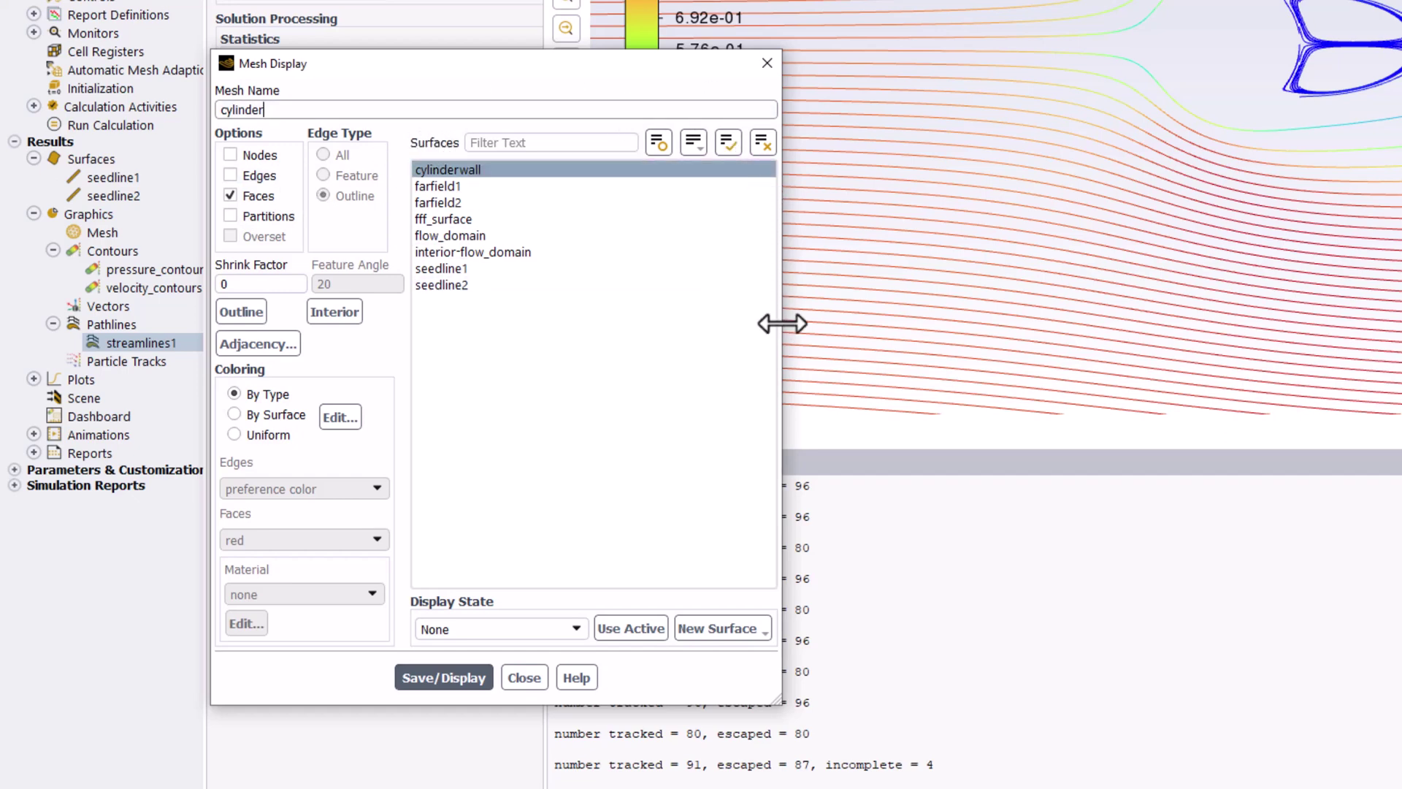
left_click(439, 689)
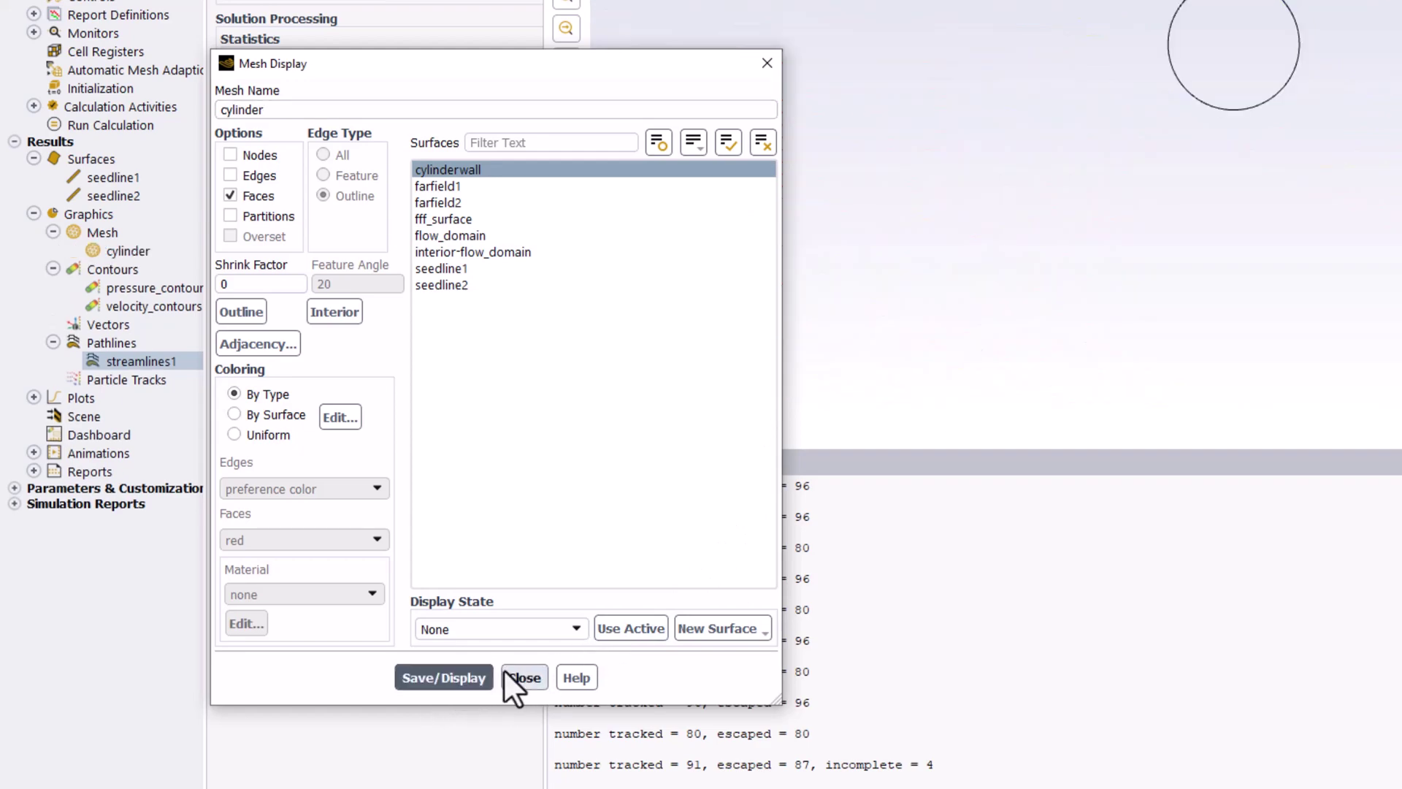
left_click(532, 670)
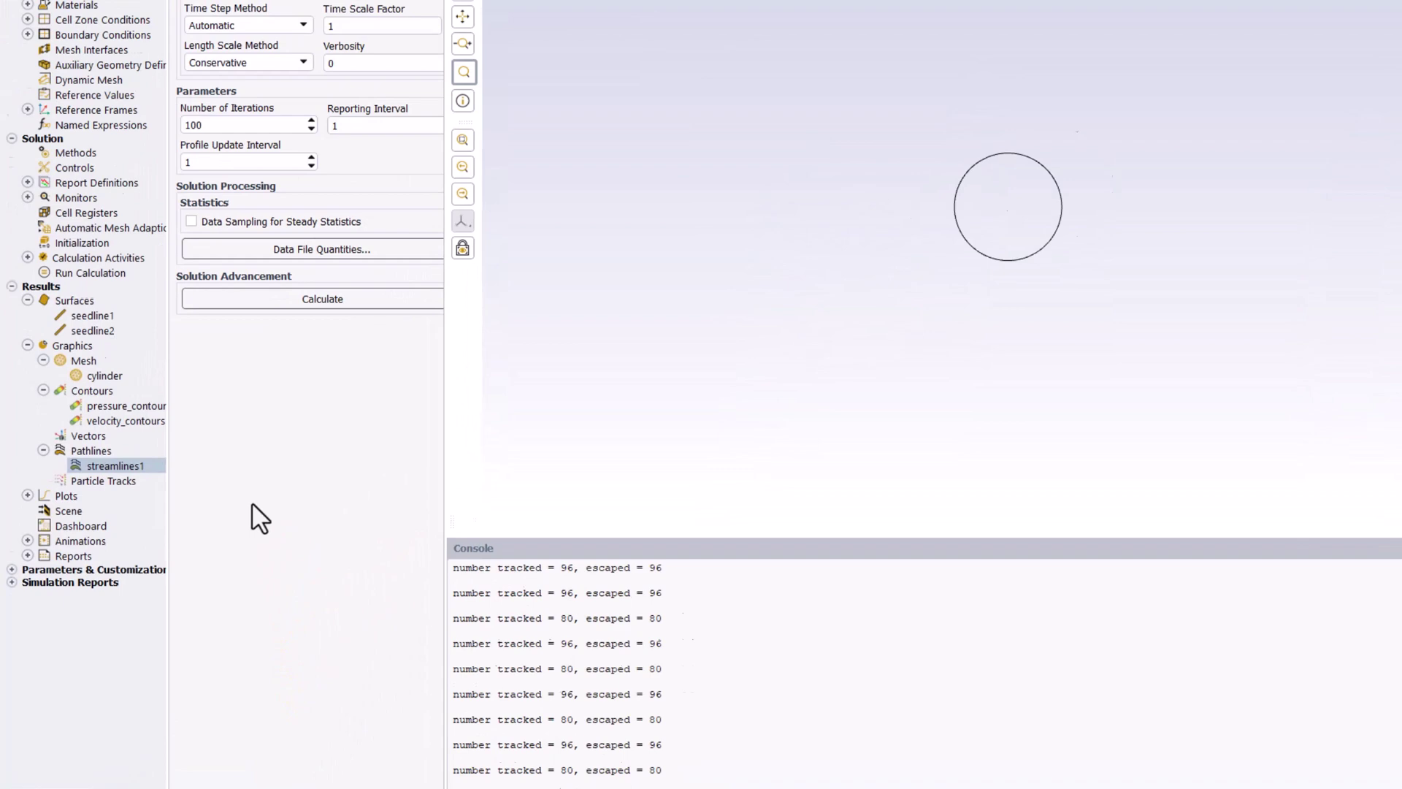
Step: Add streamlines1 to the active graphics window over the cylinder outline
right_click(106, 525)
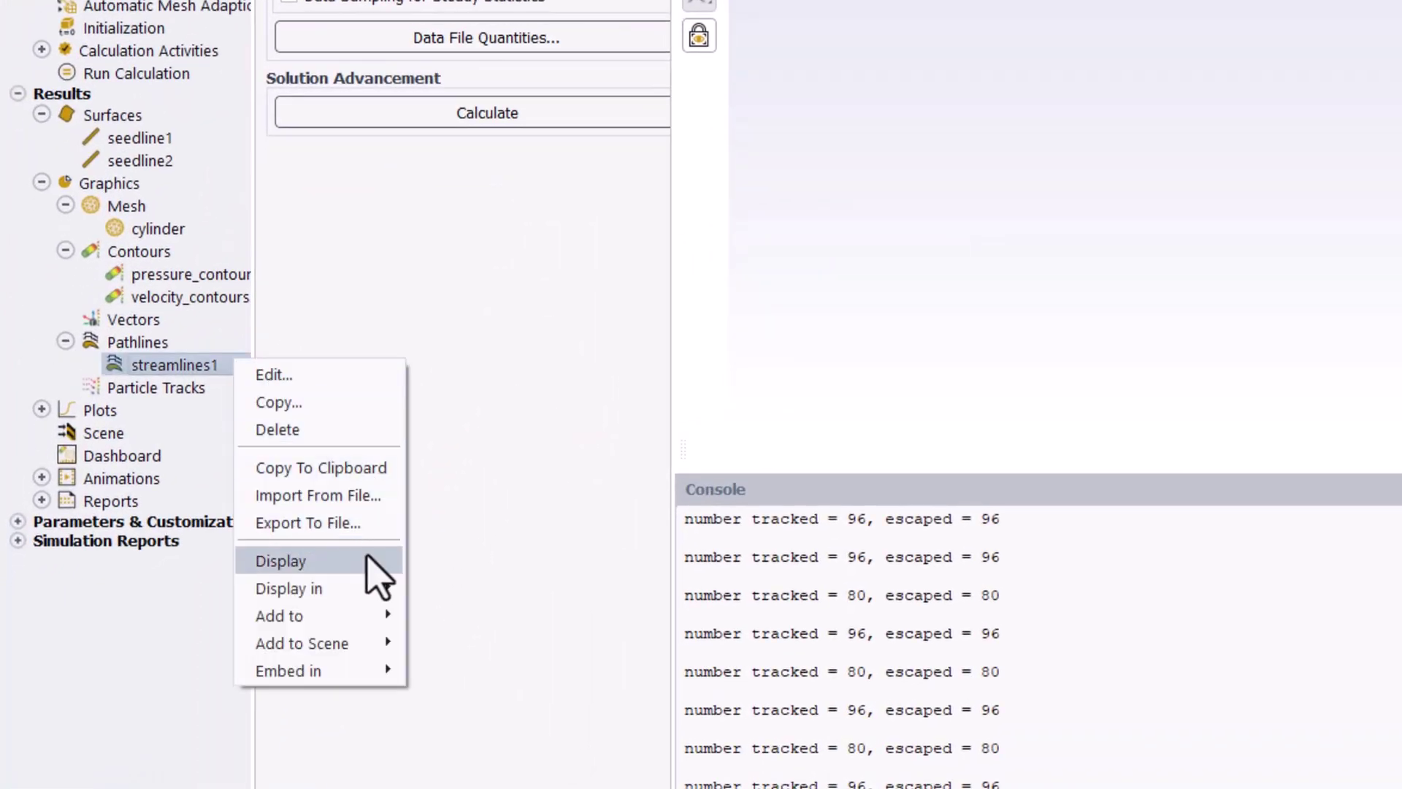
mouse_move(376, 614)
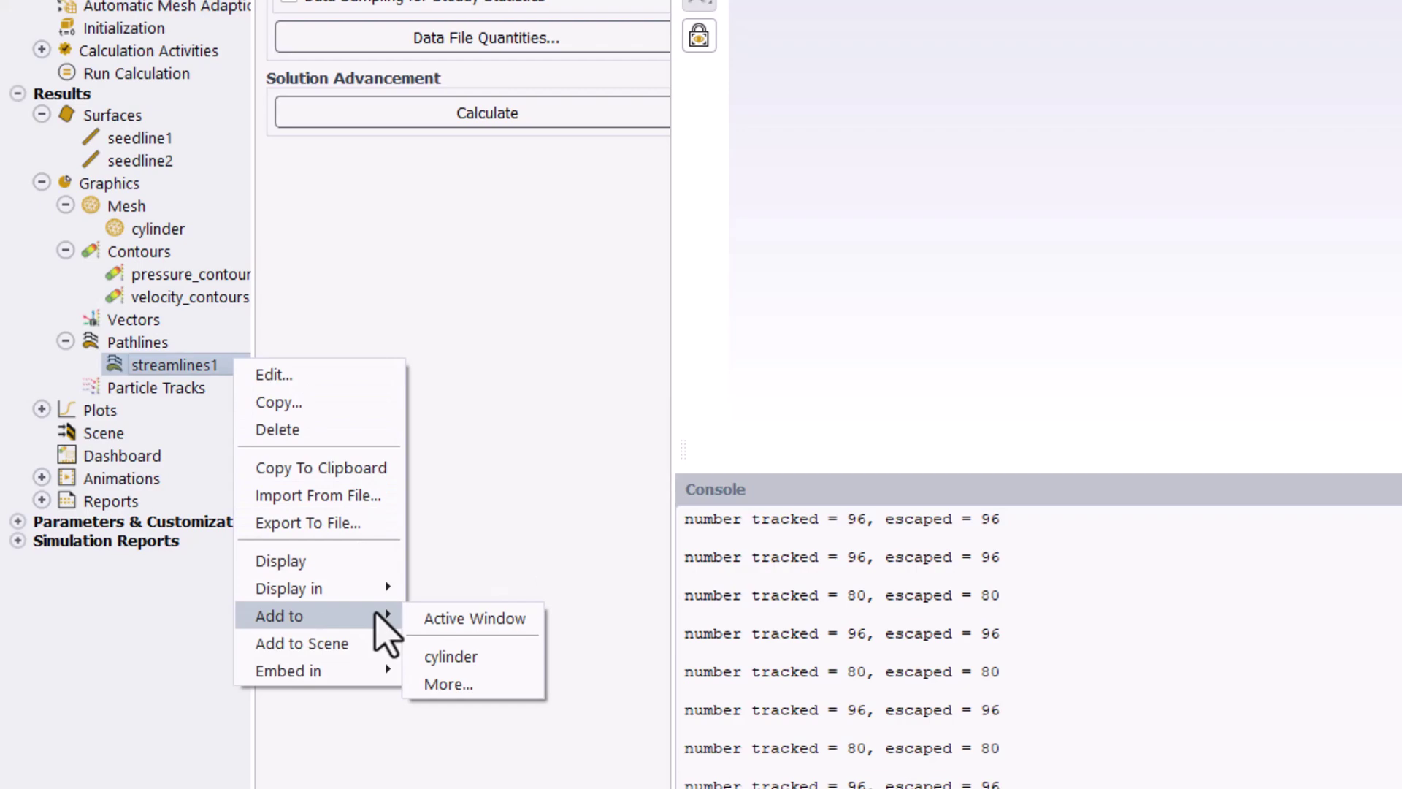
left_click(413, 615)
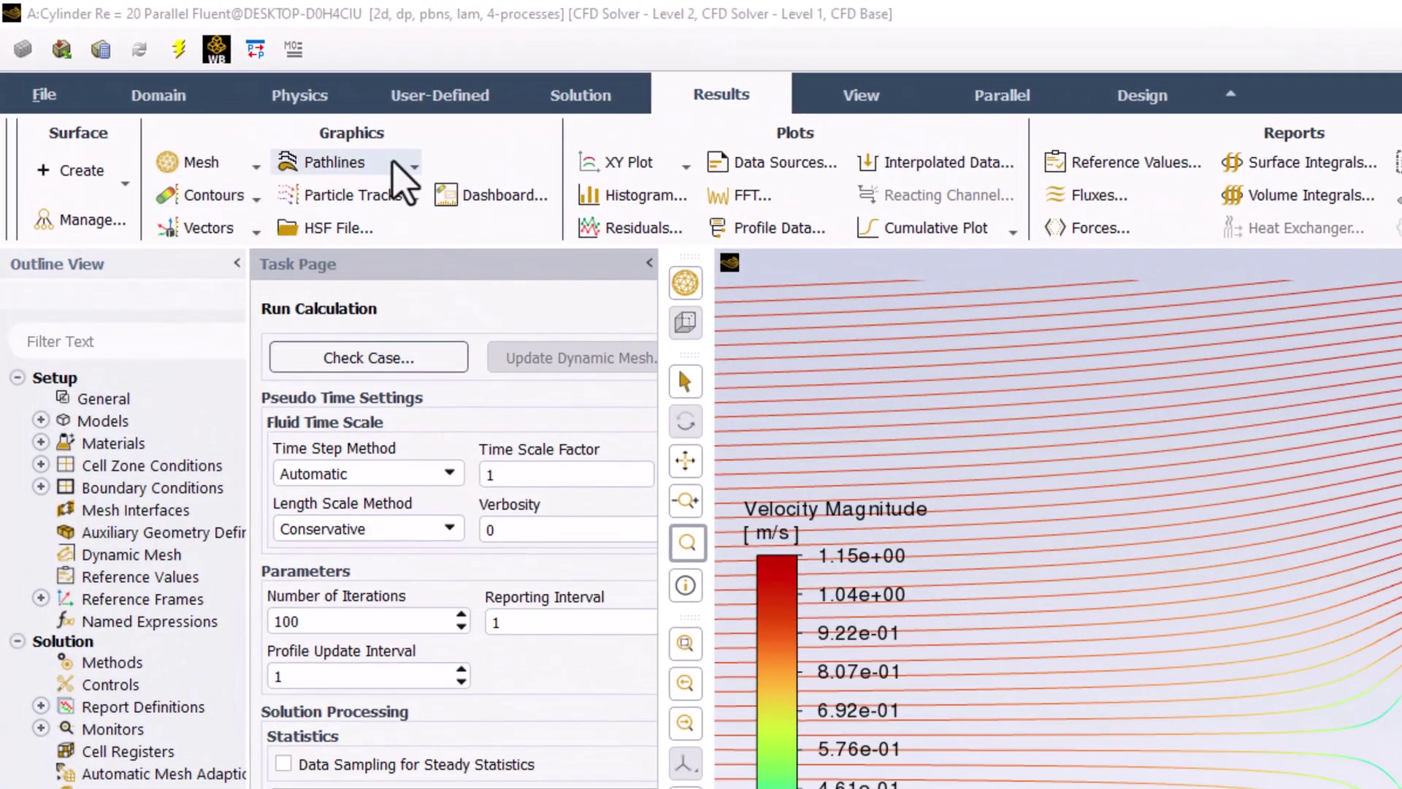
Step: Start new pathlines named streamlines2 with Reverse tracing enabled
left_click(412, 163)
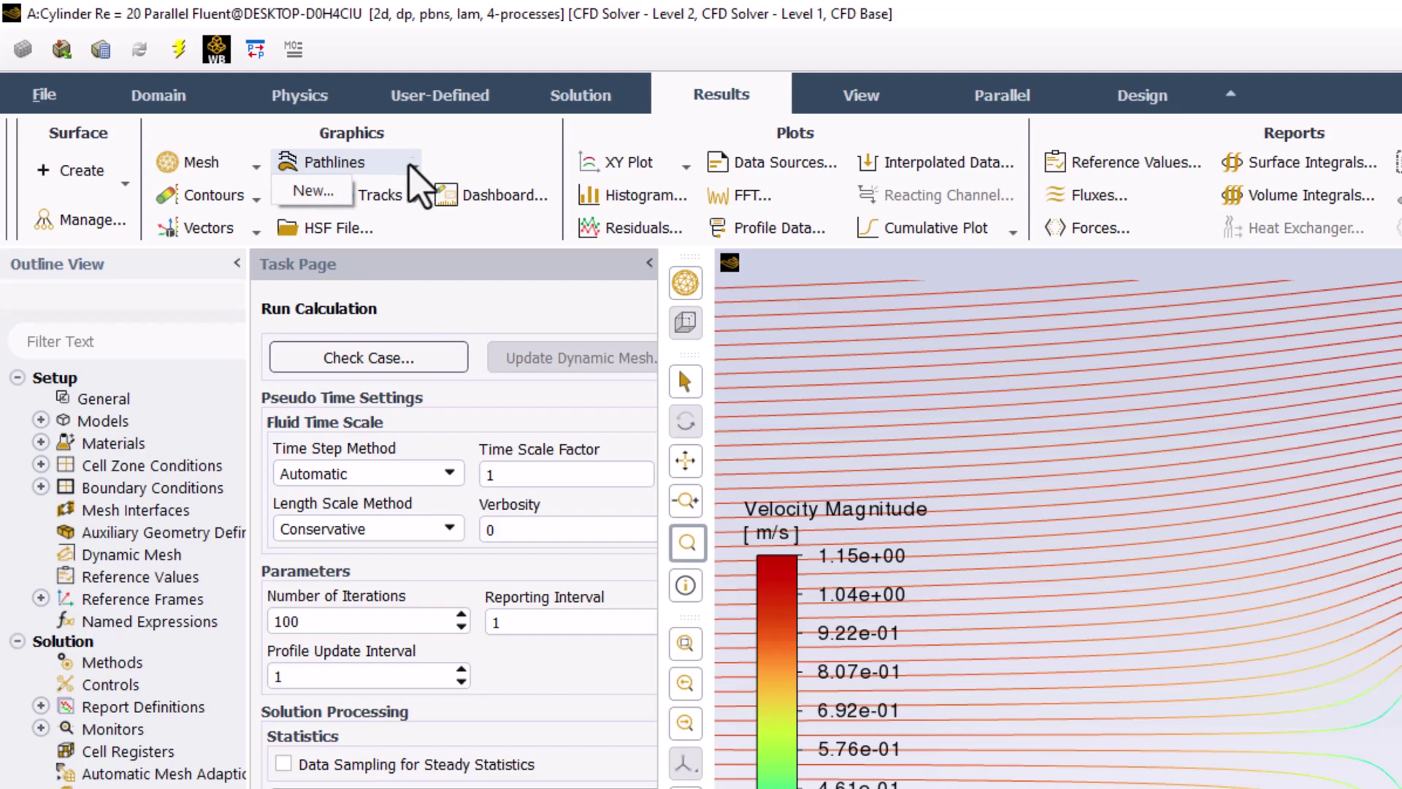
left_click(339, 192)
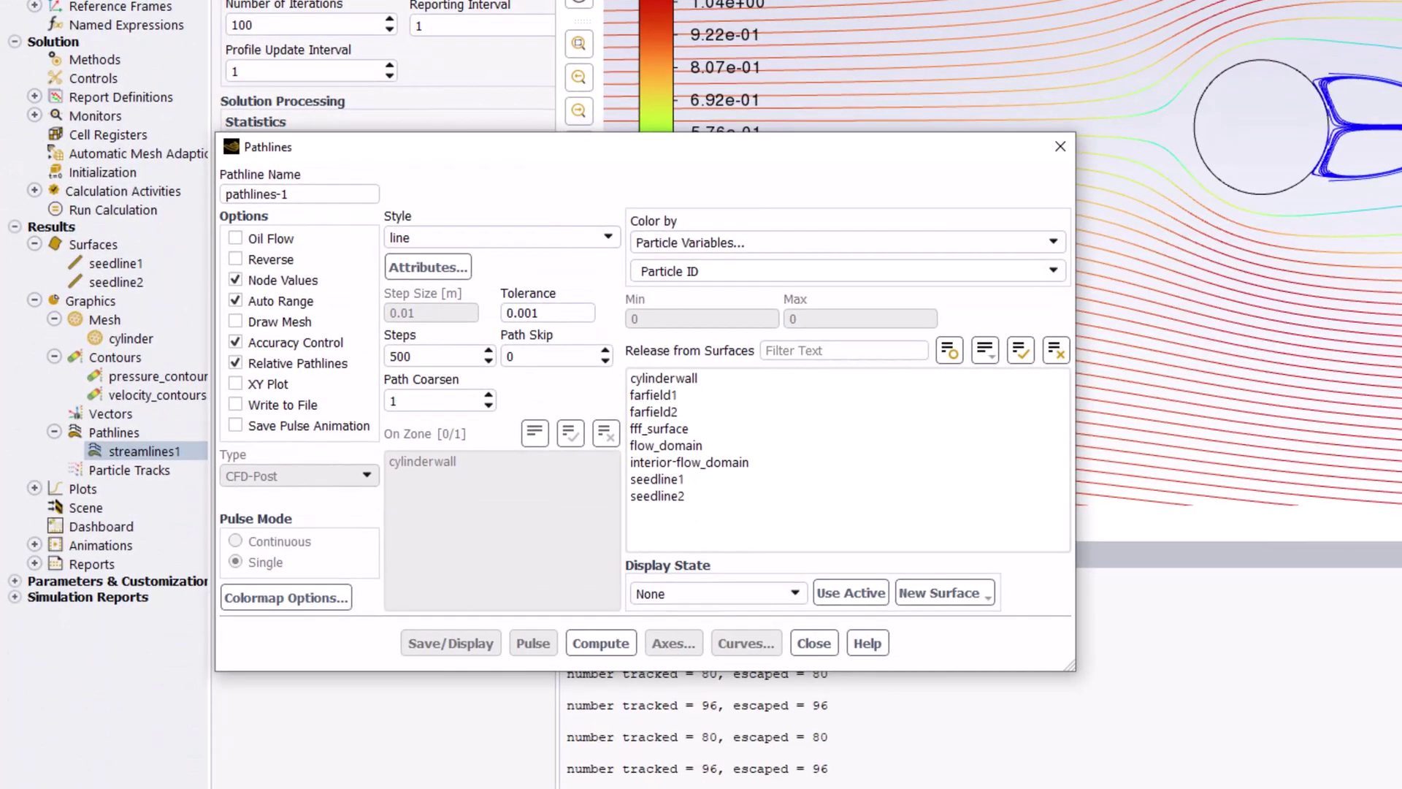
left_click_drag(348, 193, 195, 210)
type("st")
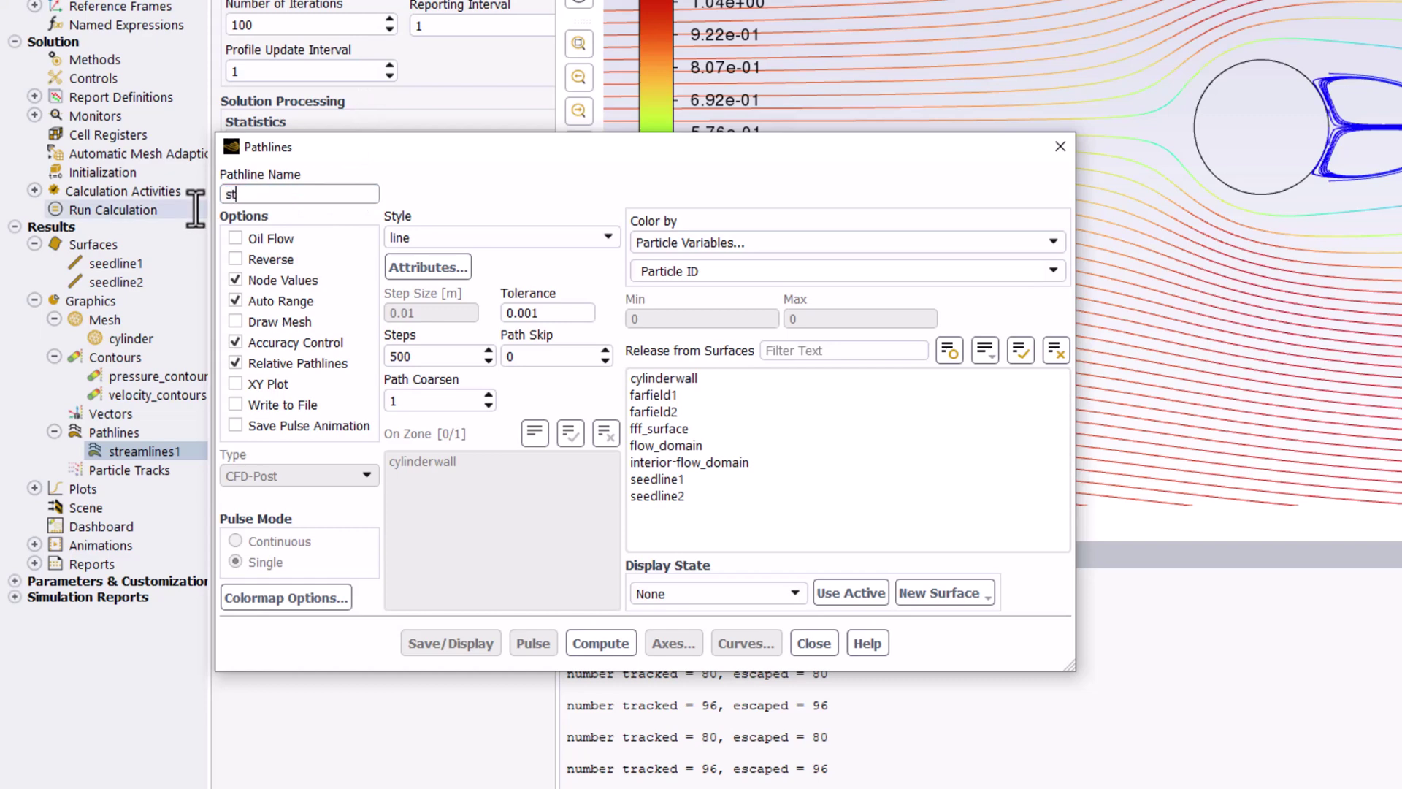
type("reamlines2")
left_click(292, 260)
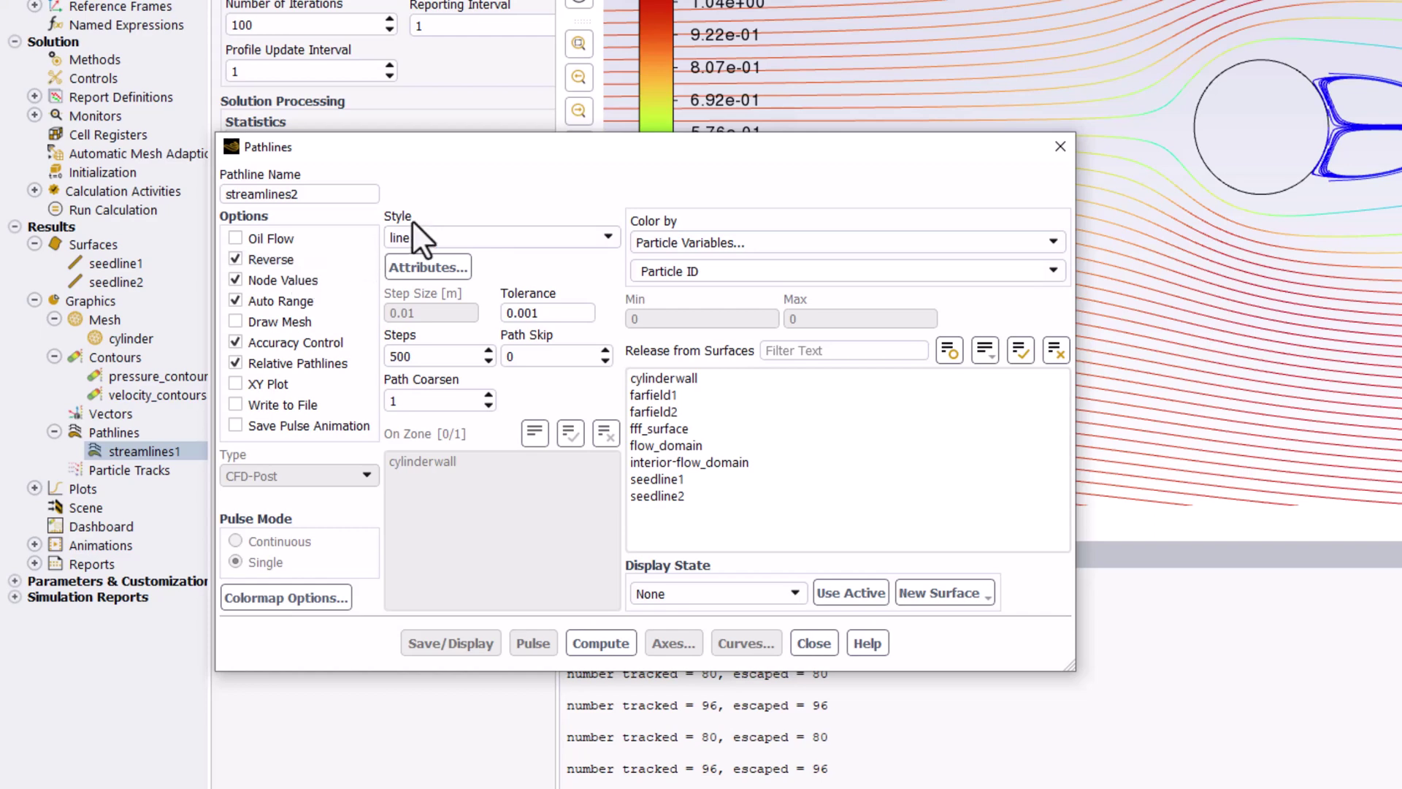
Step: Colour streamlines2 by Velocity Magnitude from seedline2 with 250 steps, then save and display
left_click(974, 241)
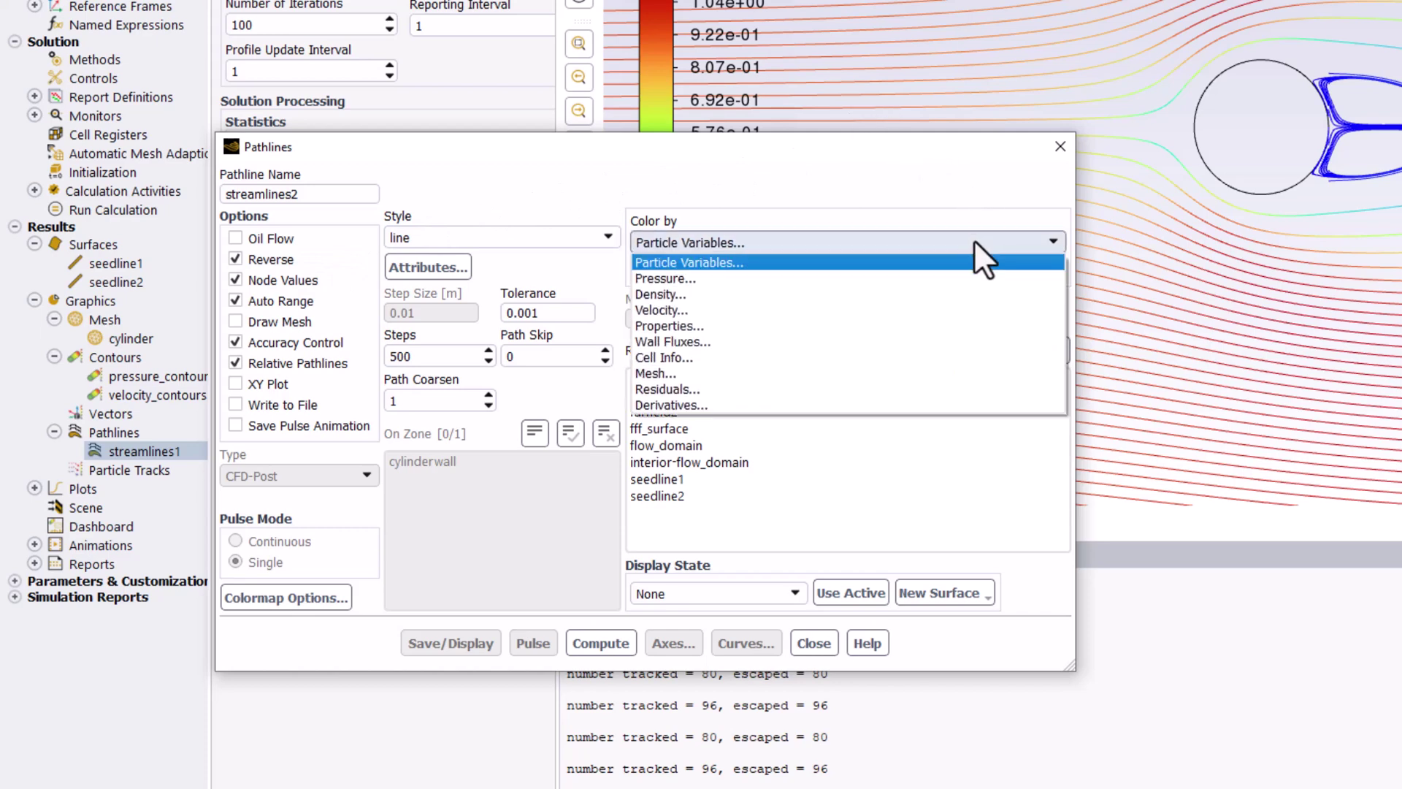
left_click(923, 310)
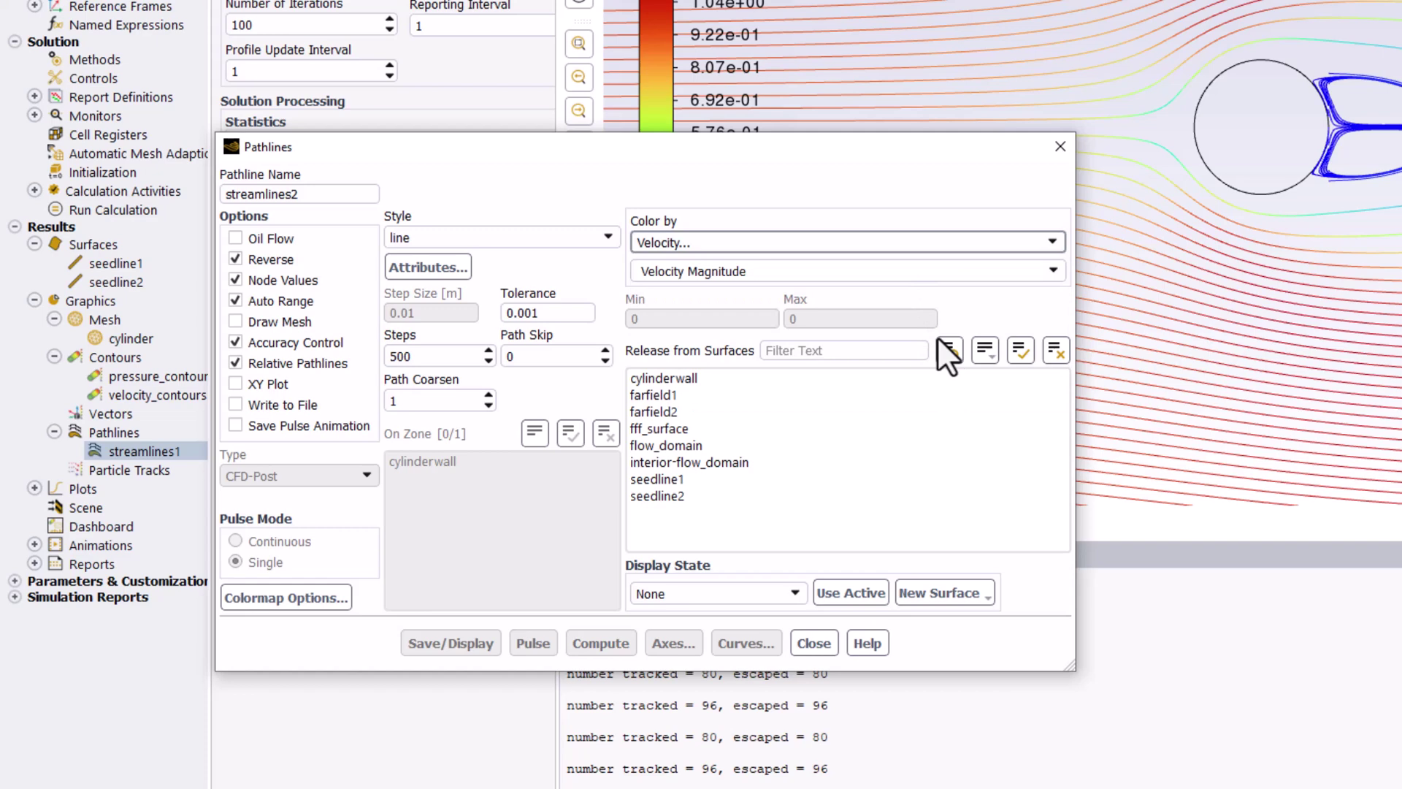
left_click(945, 494)
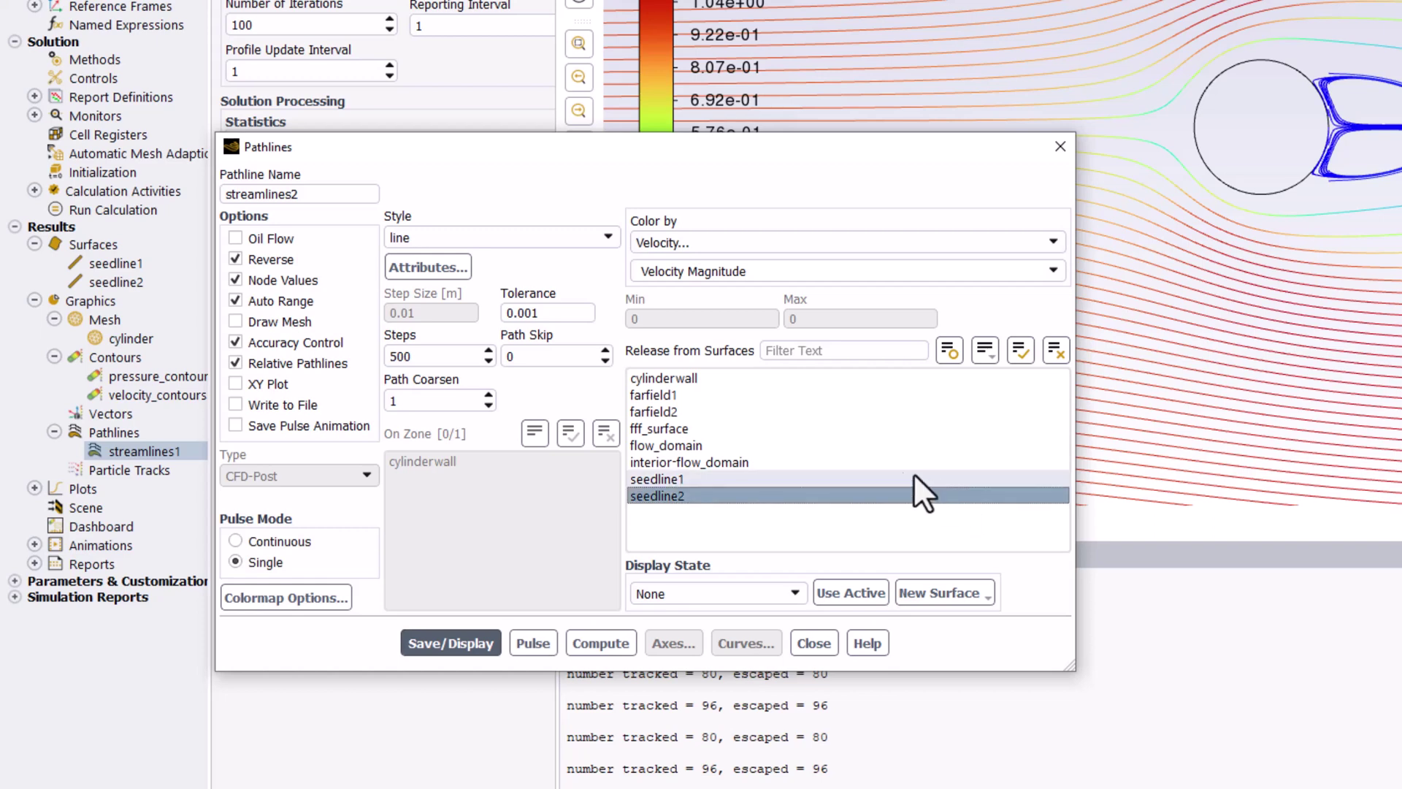
left_click_drag(448, 355, 333, 363)
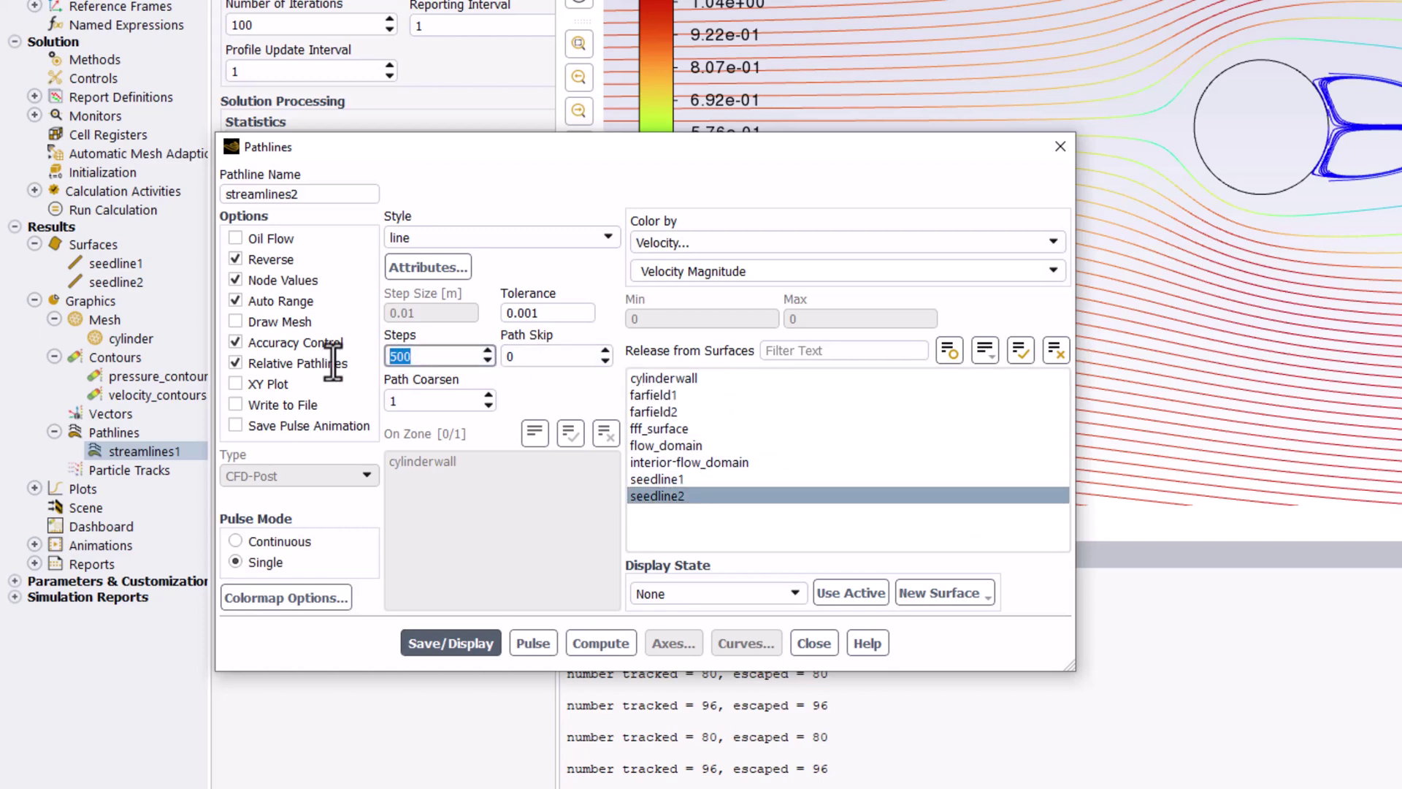
type("250")
key("Return")
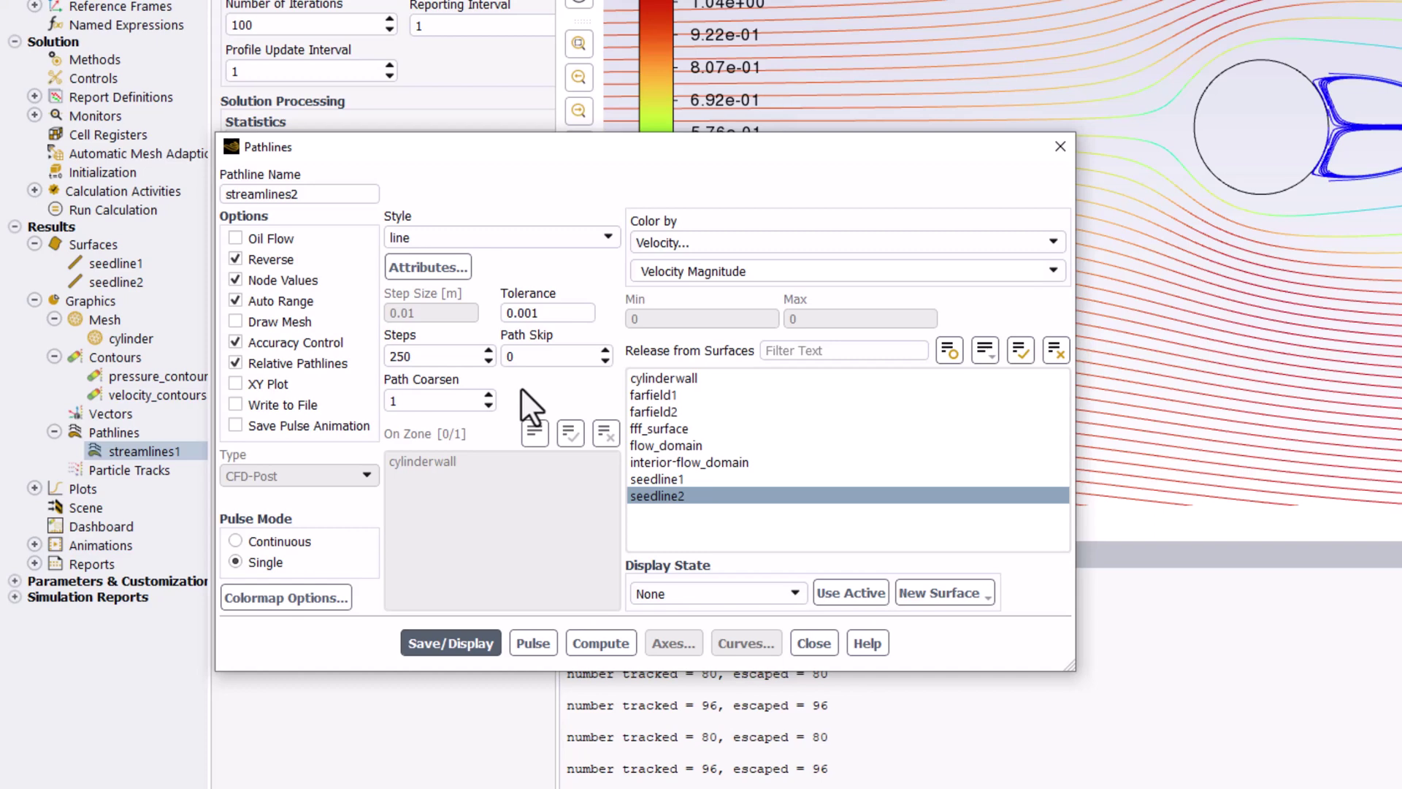
left_click(449, 642)
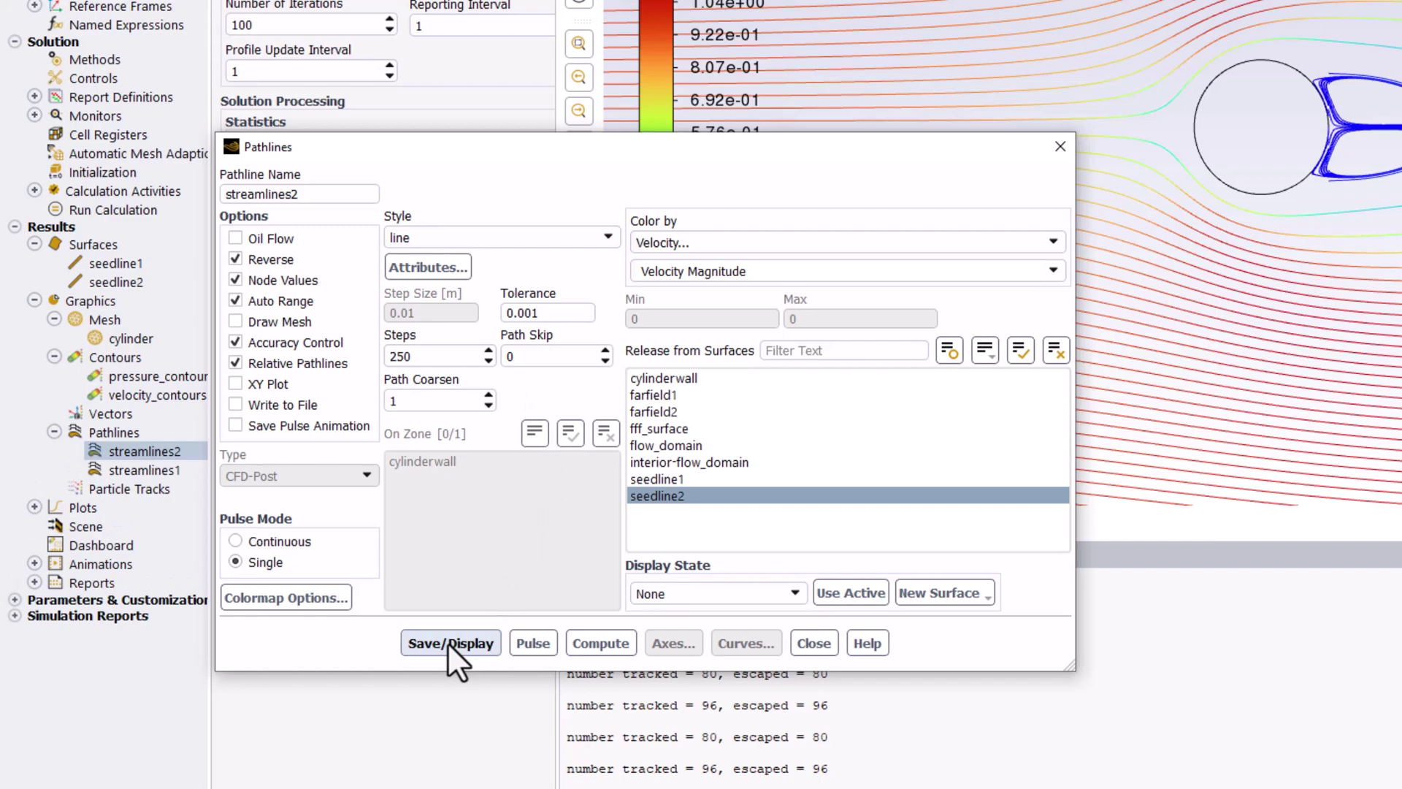
left_click(448, 642)
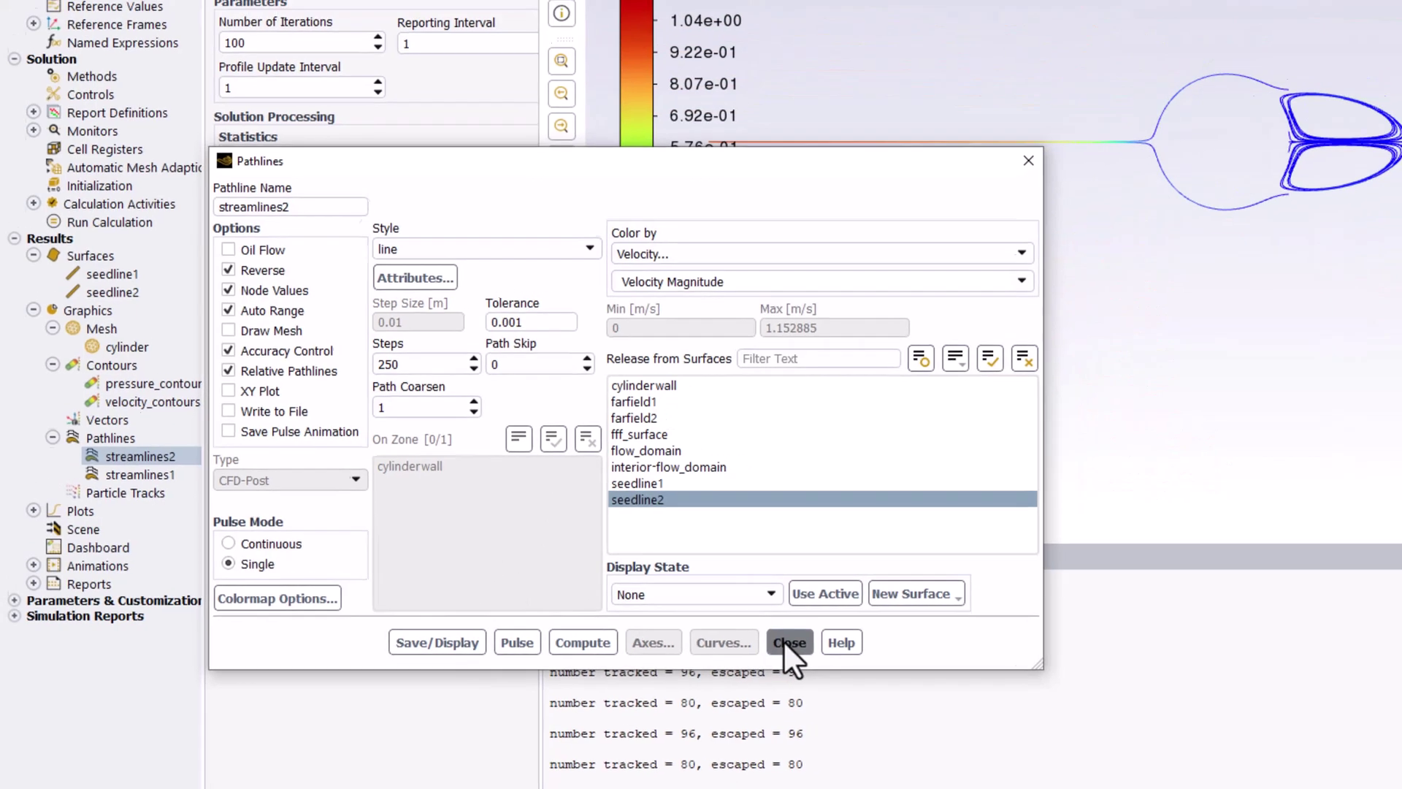
Step: Create a scene 'streamlines_scene' with cylinder, streamlines1 and streamlines2, and display it
left_click(810, 643)
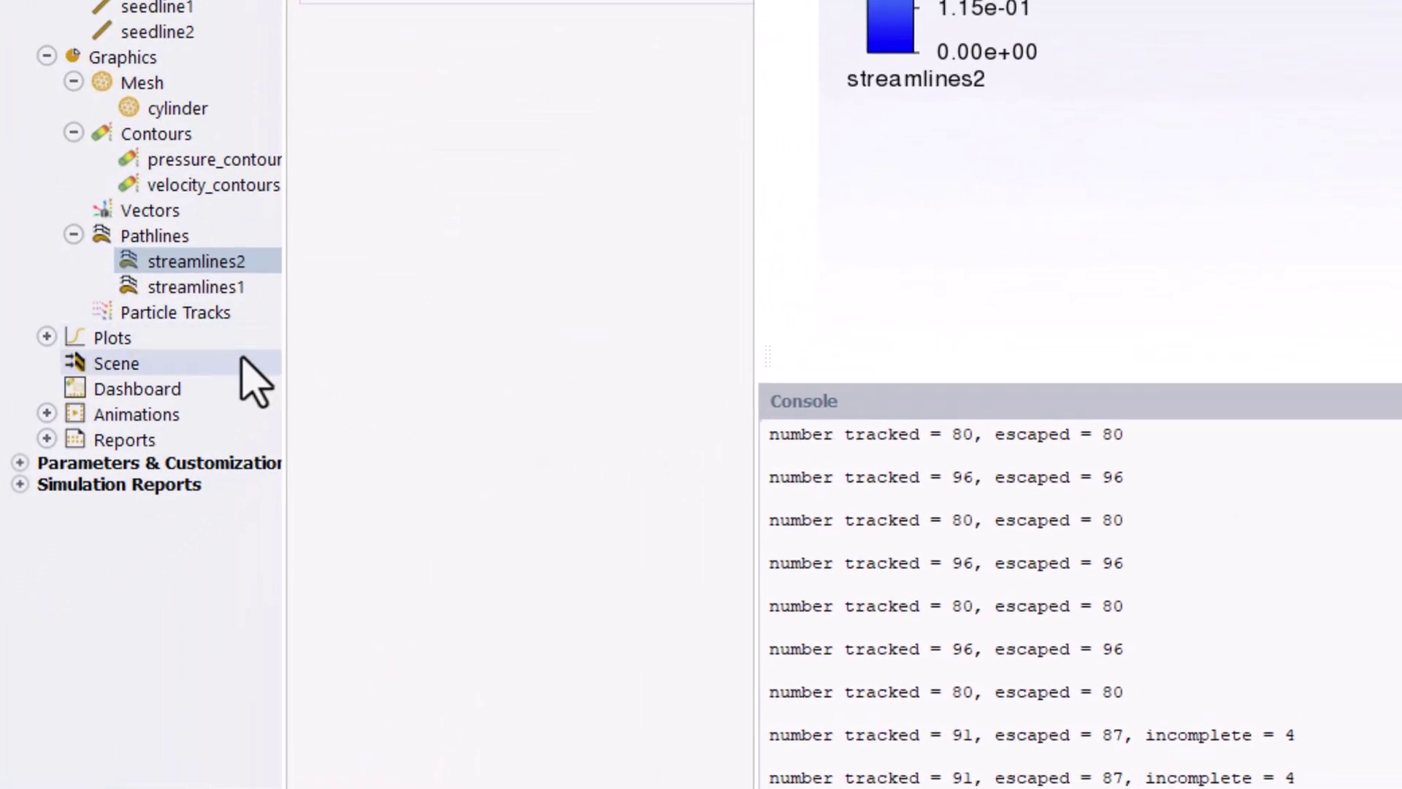
right_click(241, 358)
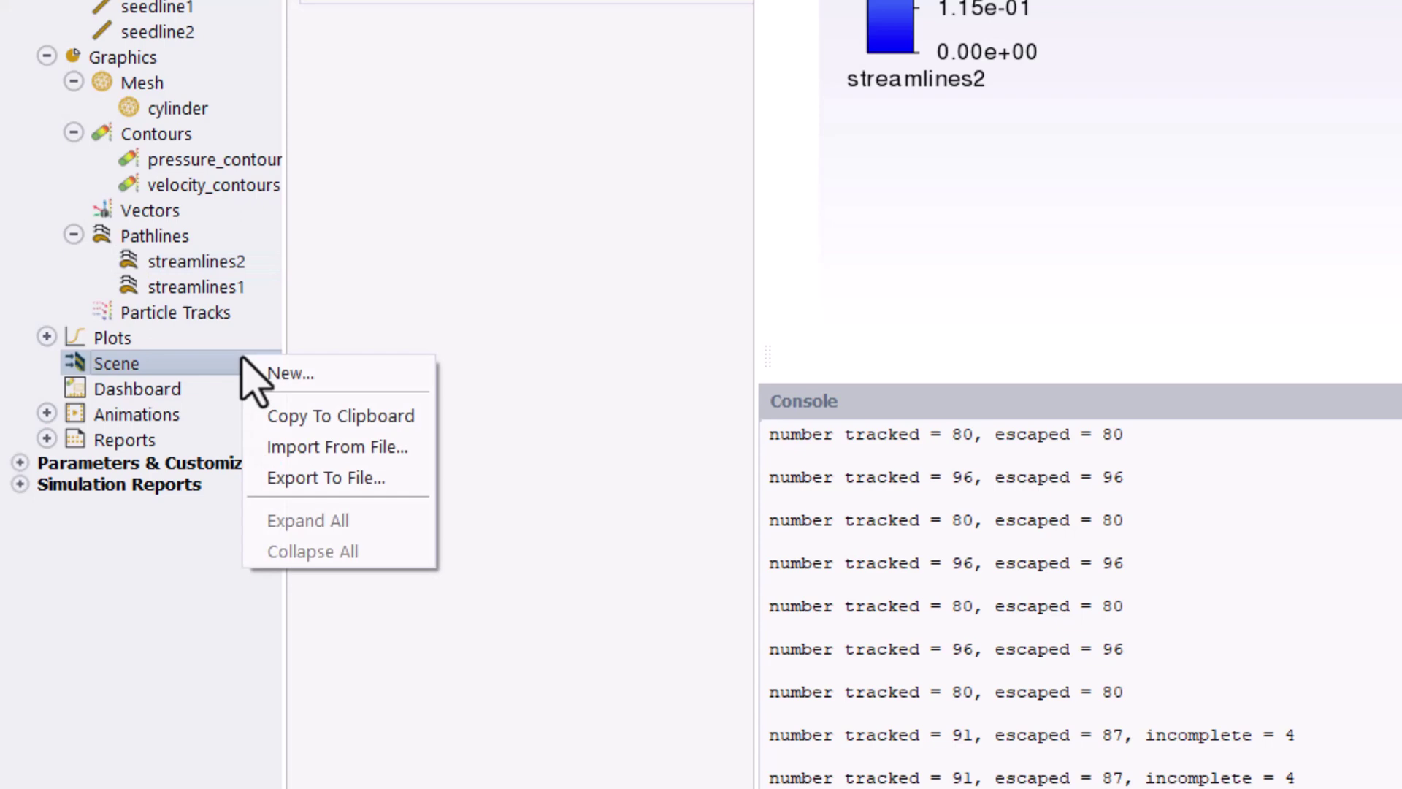
left_click(306, 372)
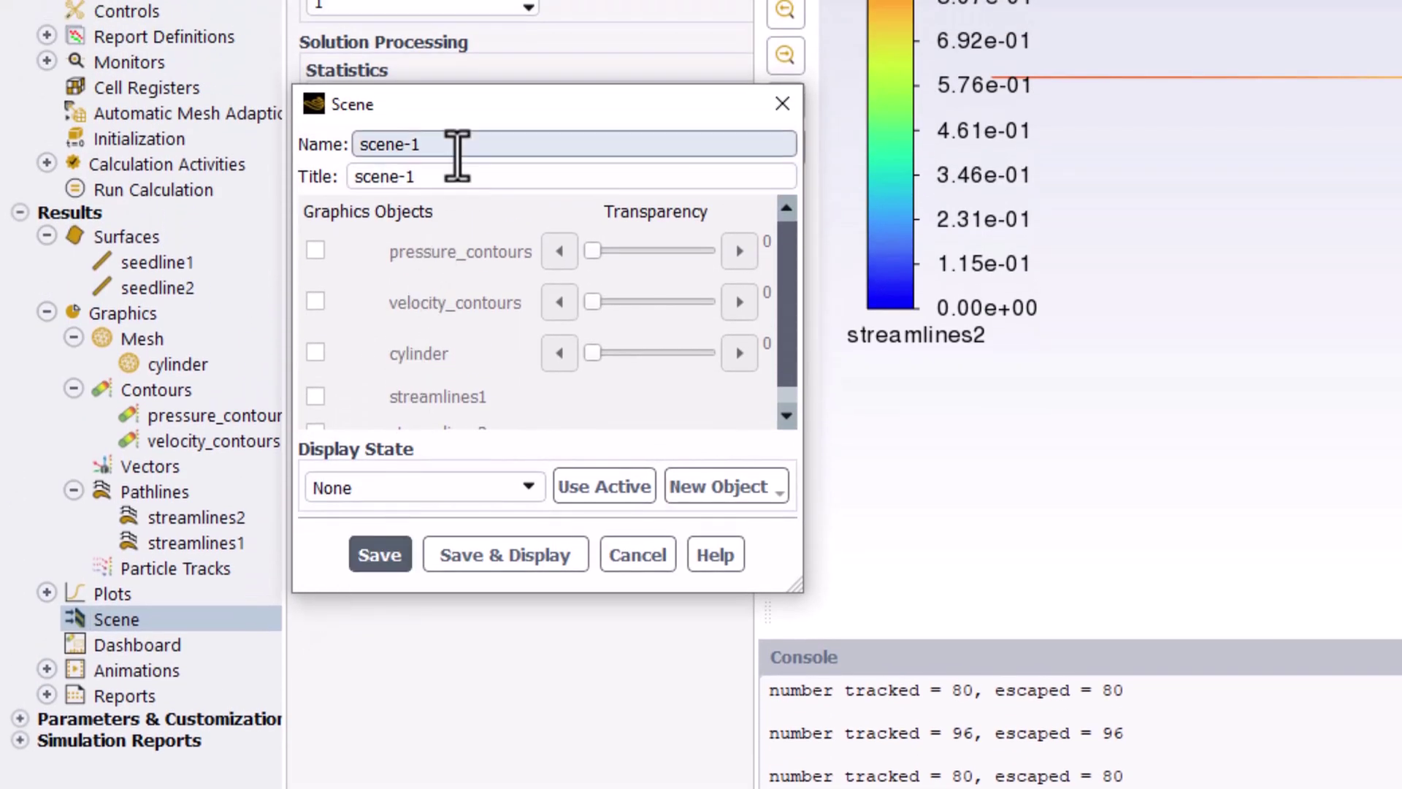
left_click_drag(457, 145, 318, 143)
type("s")
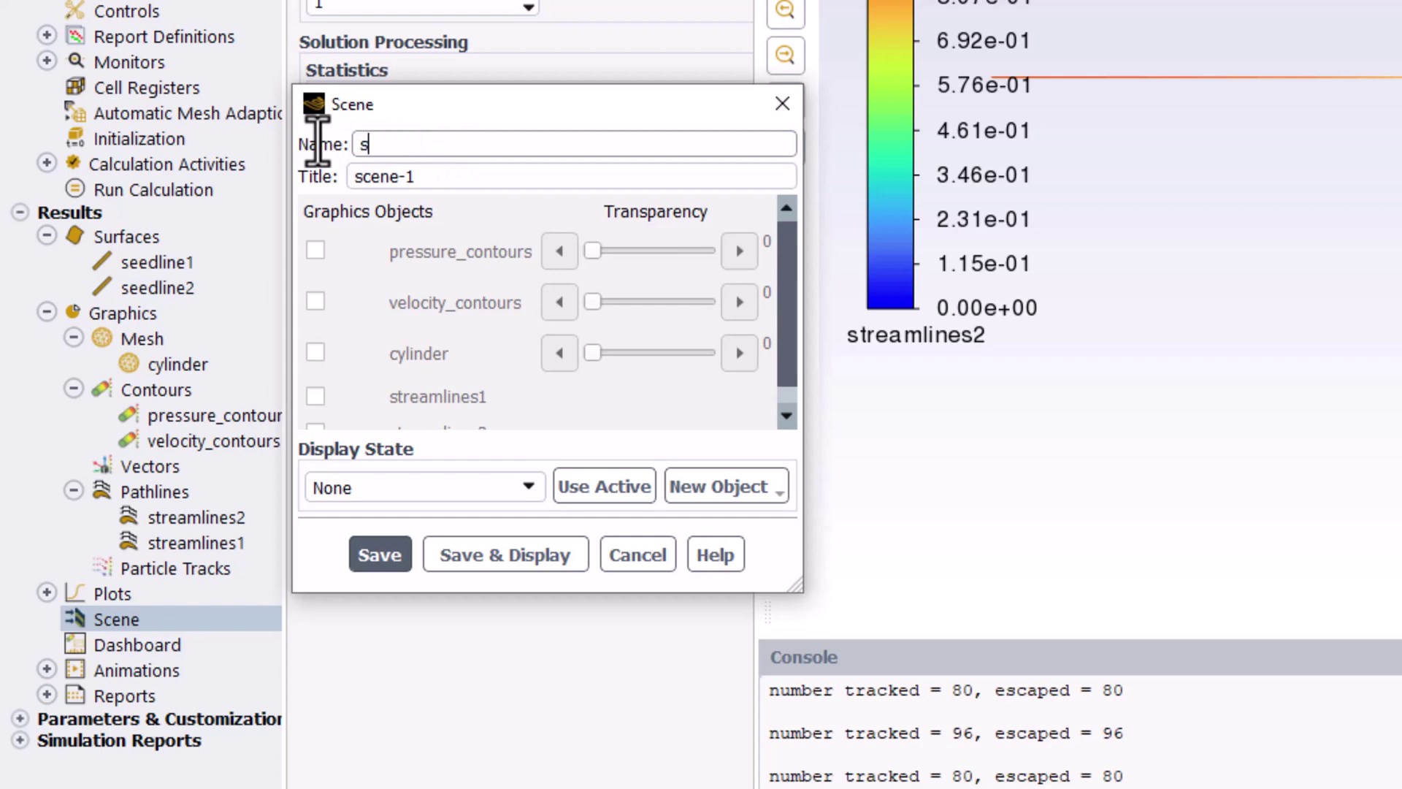
type("treamlines_scene")
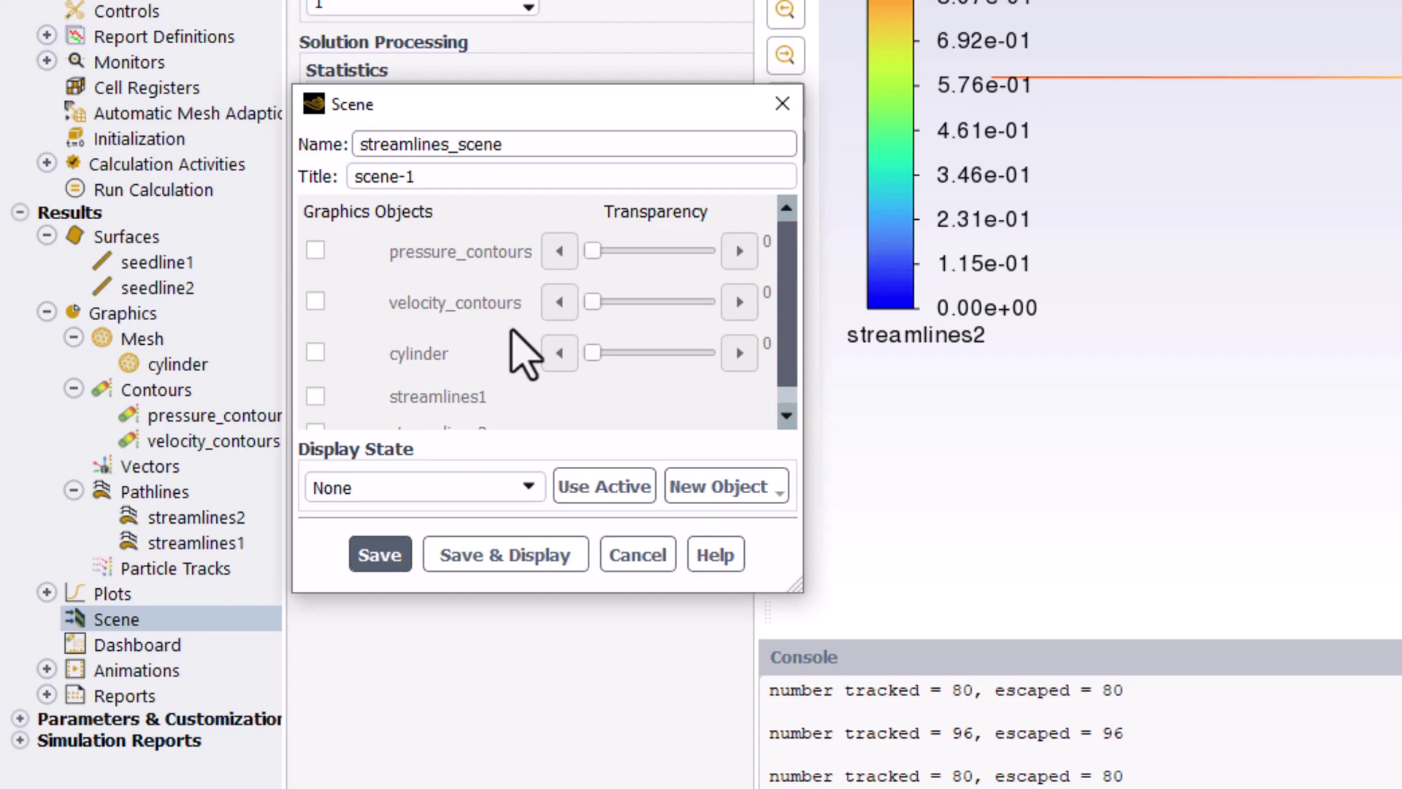
scroll(523, 354, "down", 1)
left_click(314, 330)
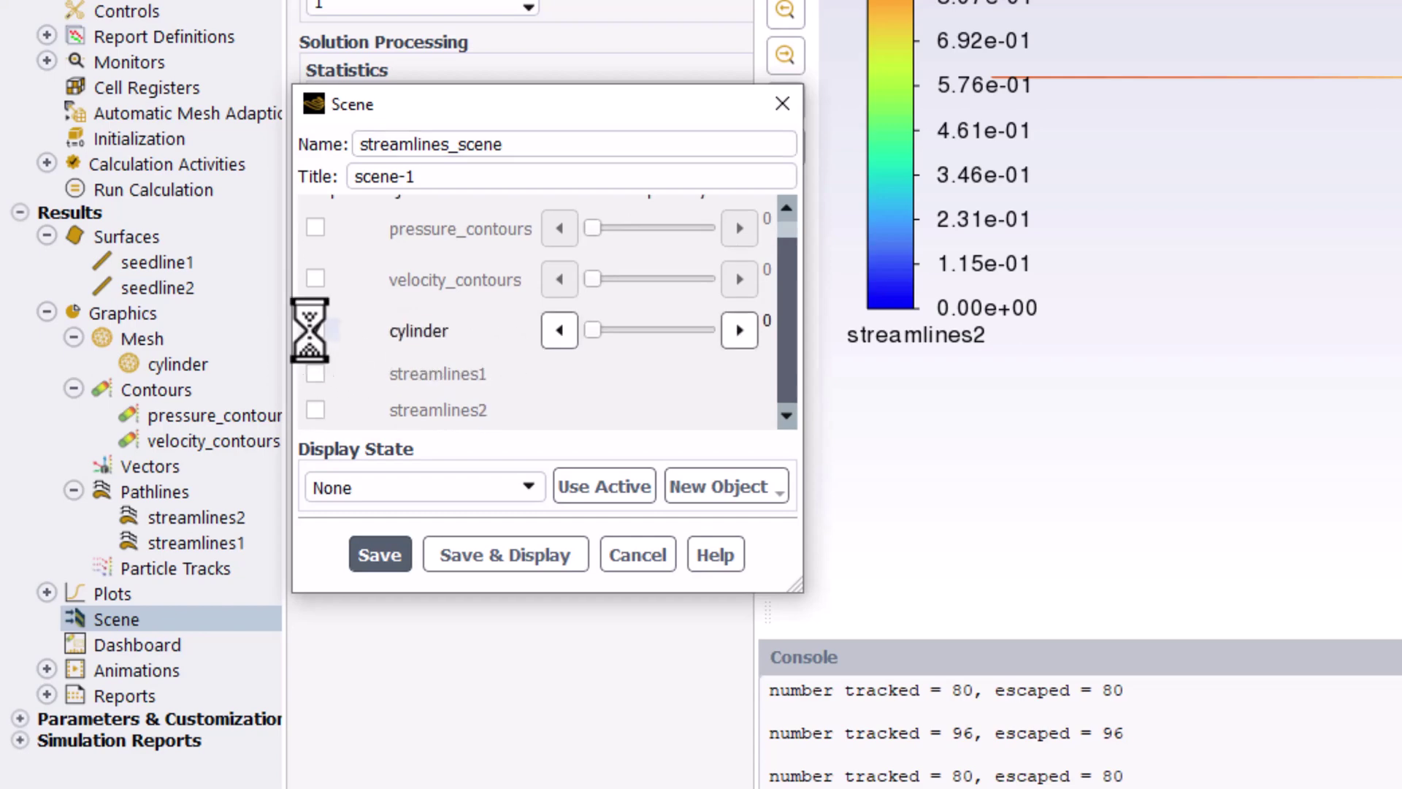
left_click(316, 374)
left_click(317, 410)
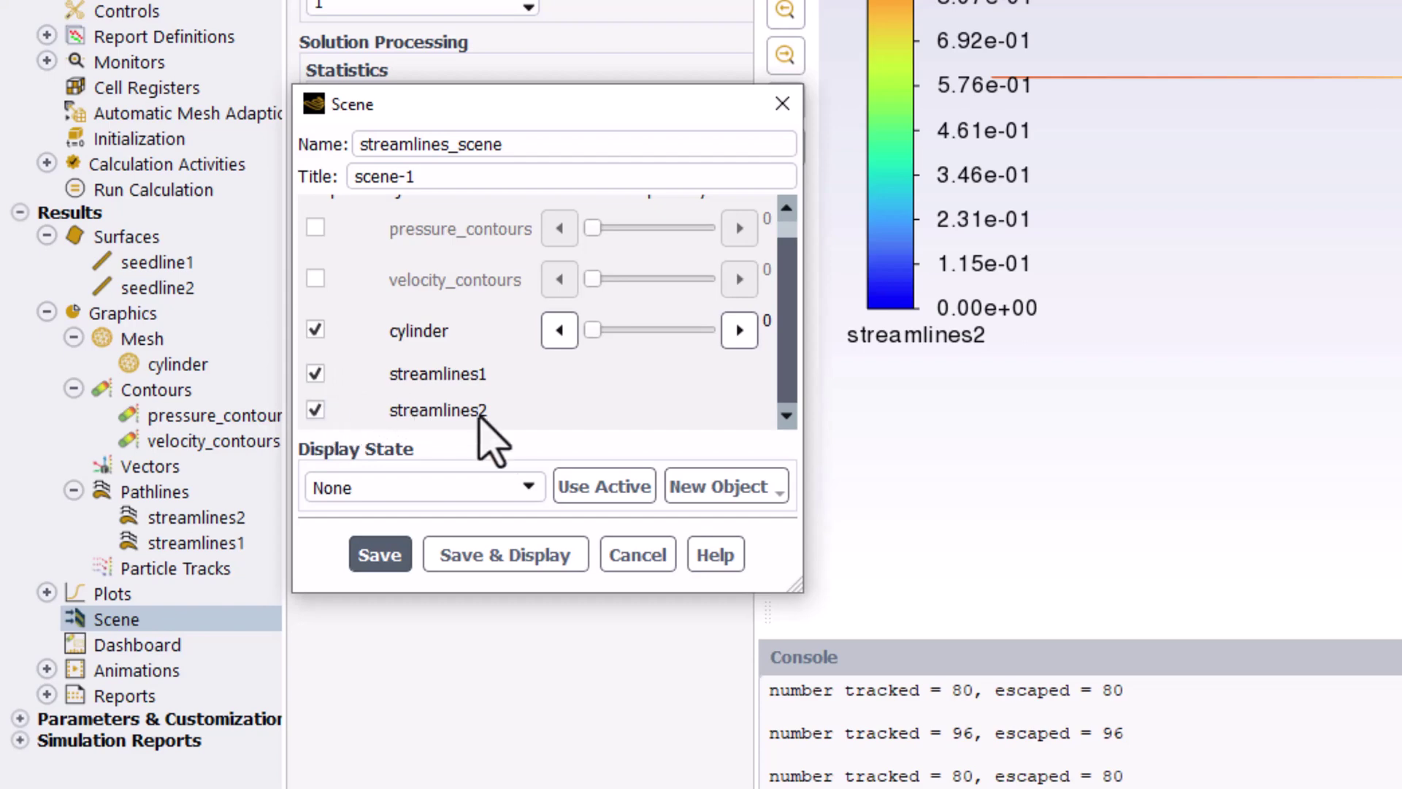
left_click(553, 569)
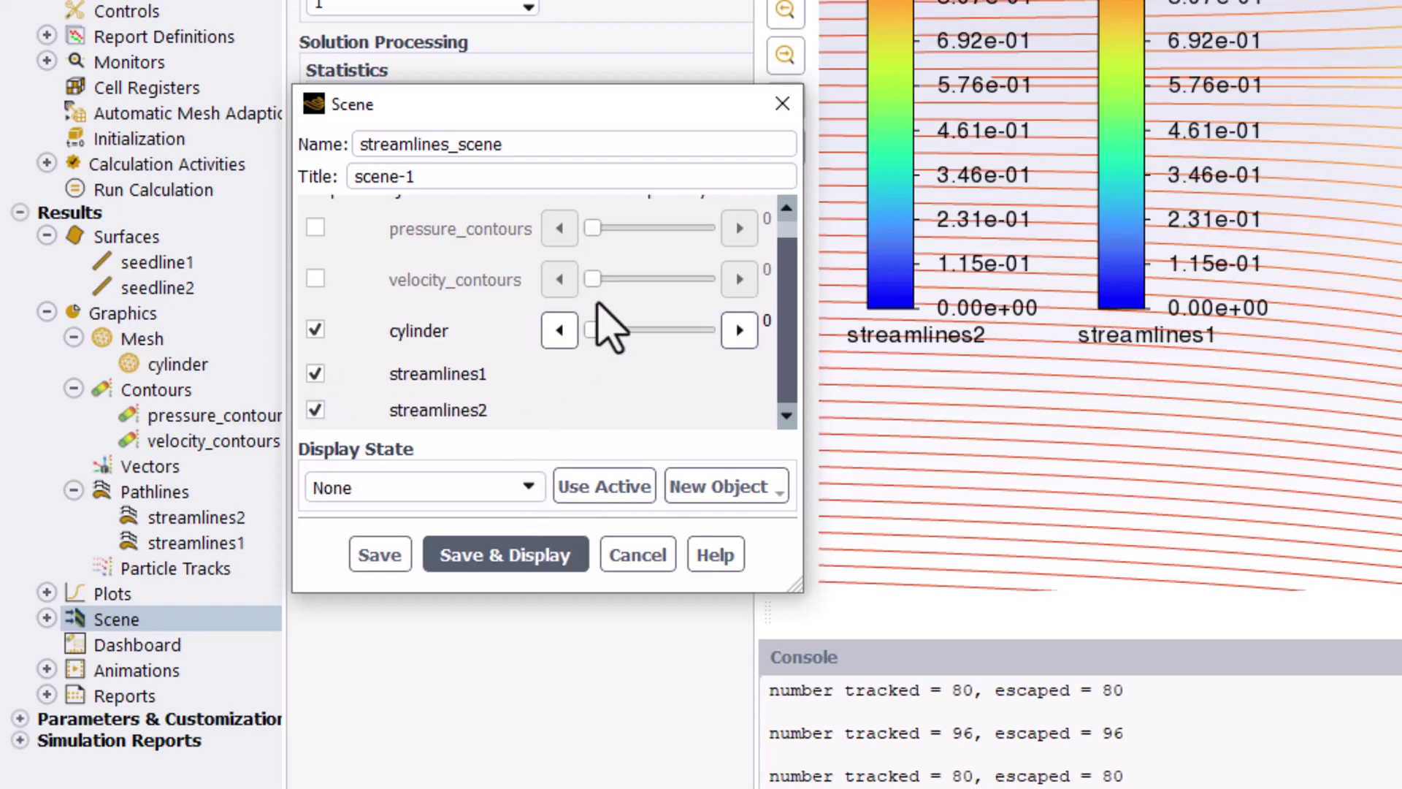
Step: Close the Scene dialog and delete the duplicate streamlines1 legend from the graphics window
left_click(780, 117)
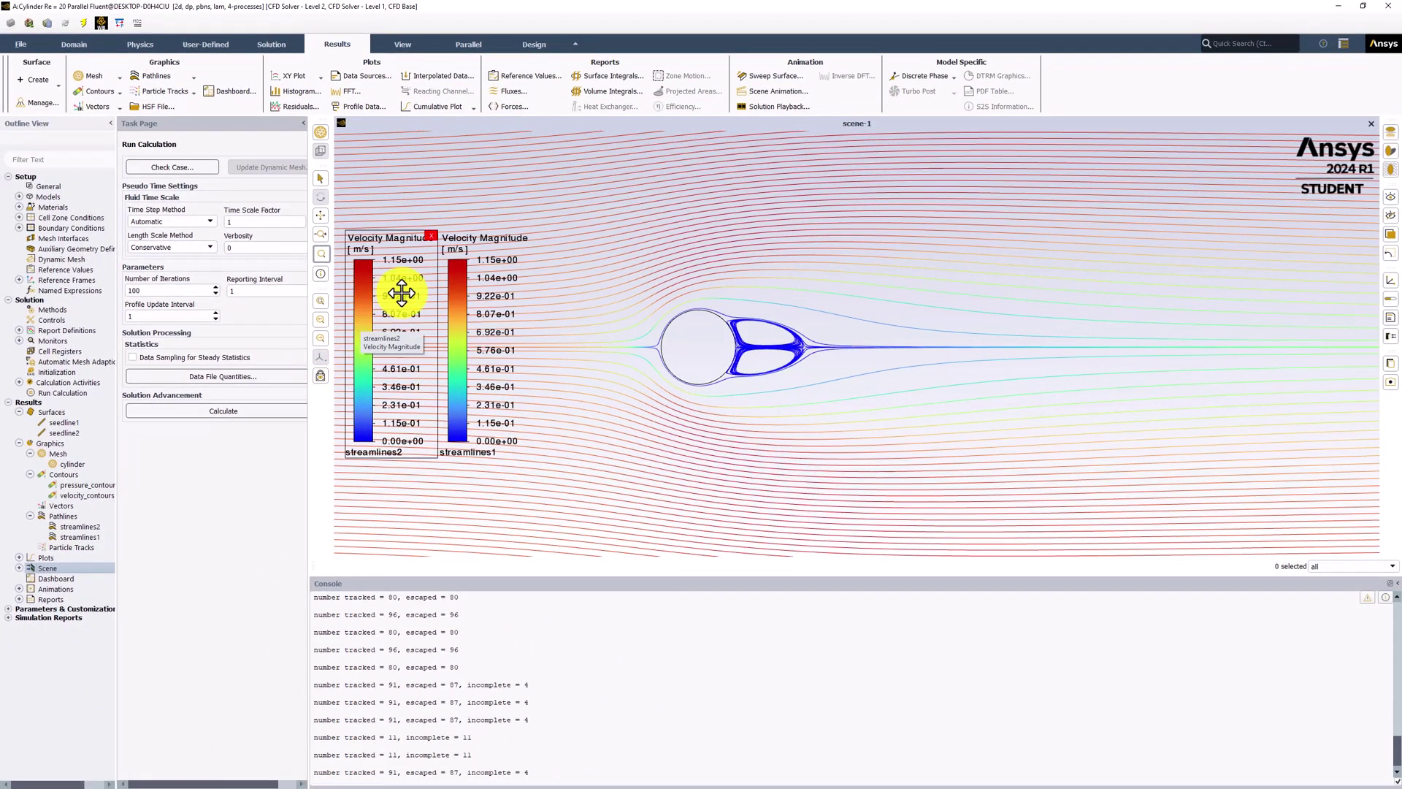
left_click(526, 237)
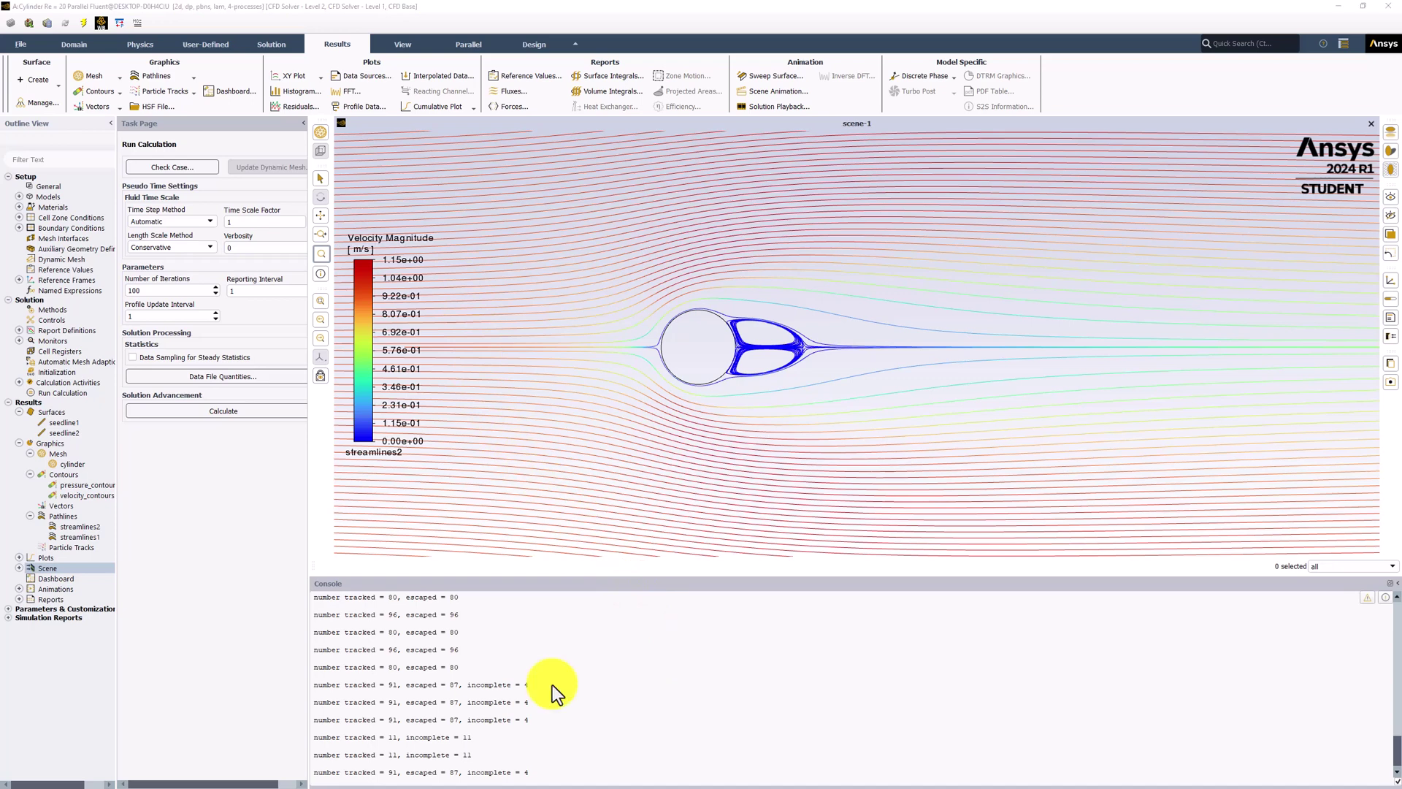
Step: Save the project, choosing 'Use settings changes for current and future calculations'
left_click(30, 41)
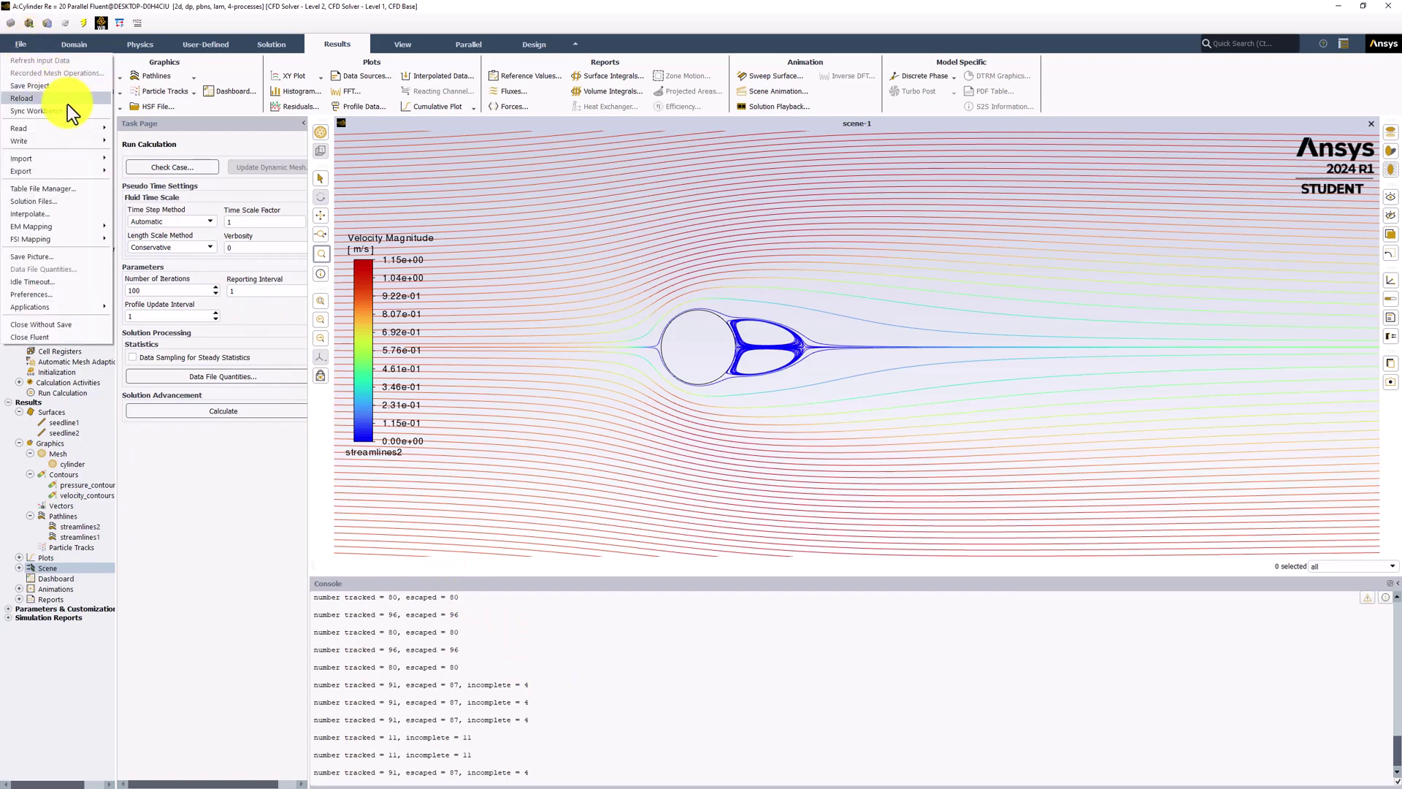
left_click(62, 91)
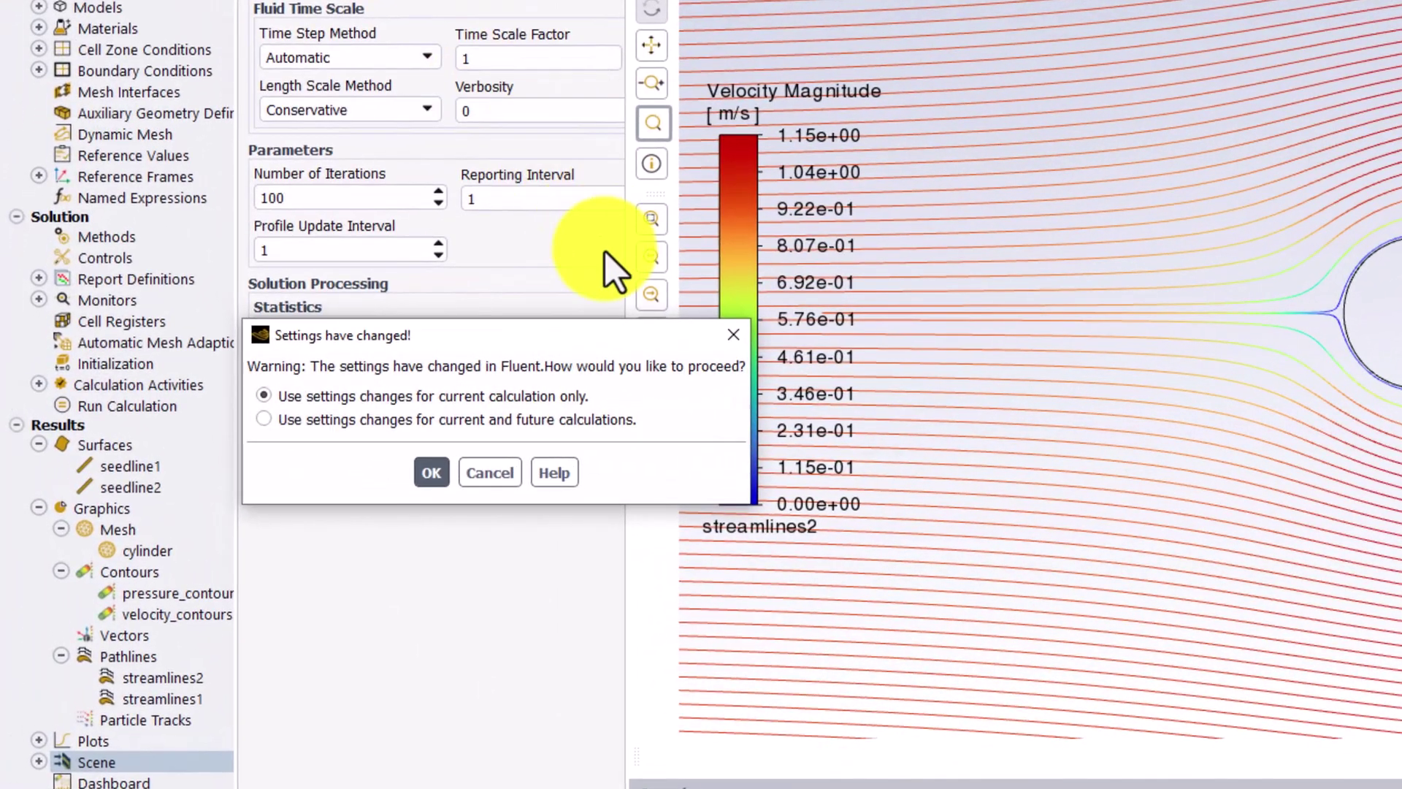
left_click(677, 418)
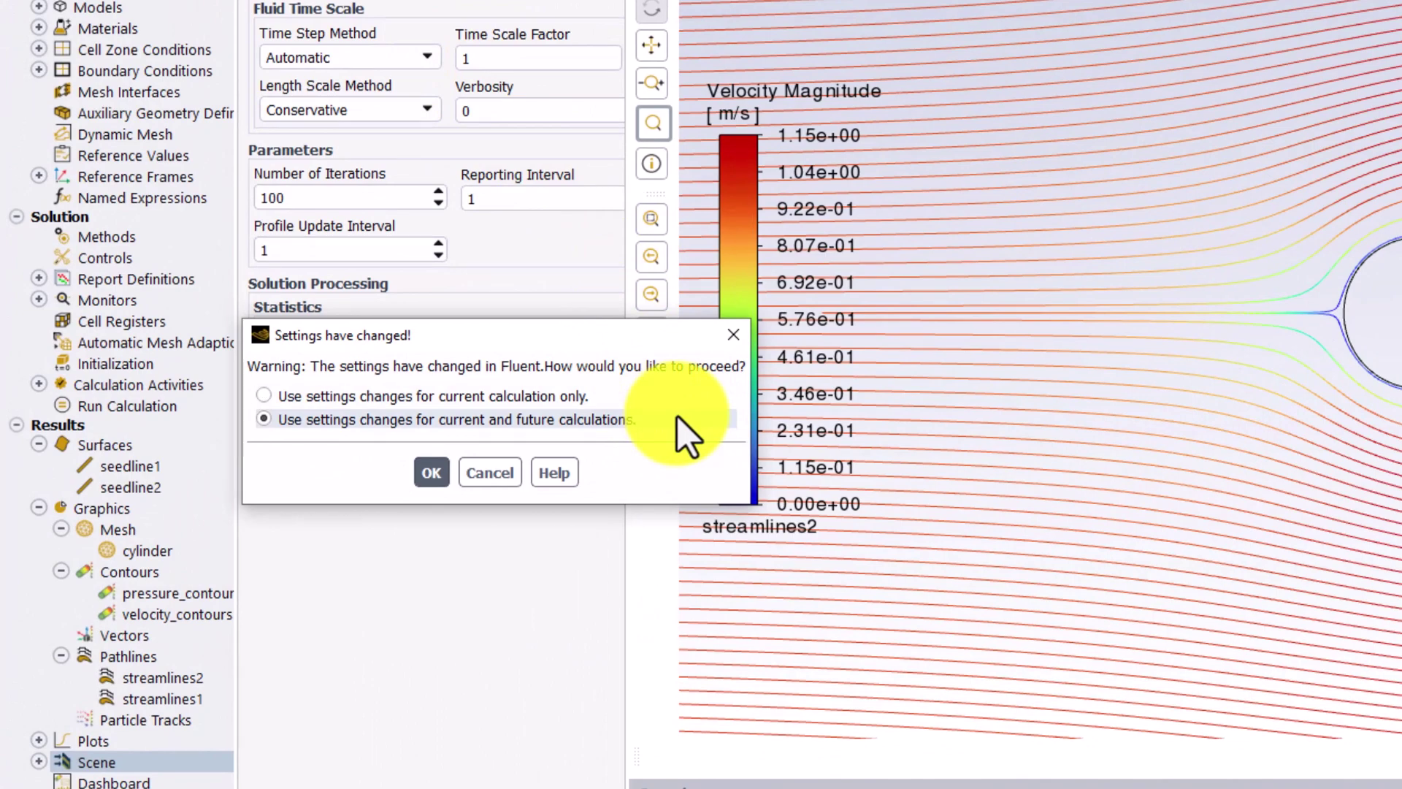